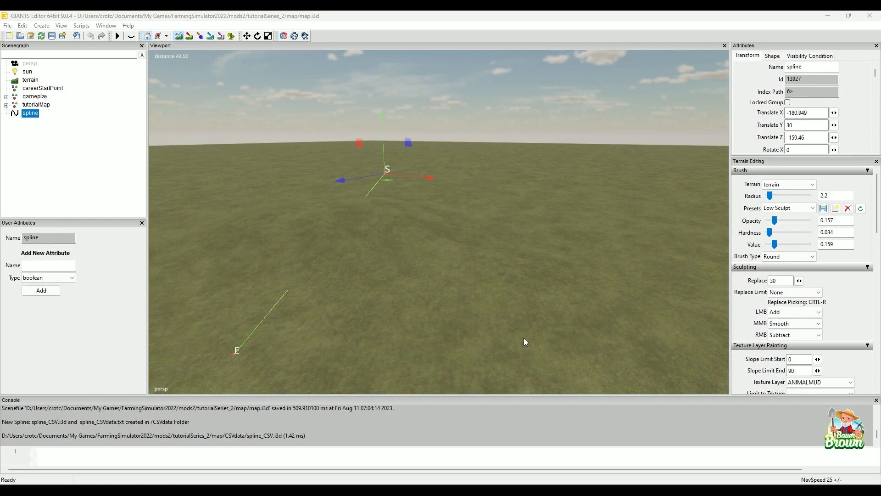
pyautogui.keyDown('alt'); pyautogui.moveTo(487, 205); pyautogui.dragTo(500, 183); pyautogui.keyUp('alt')
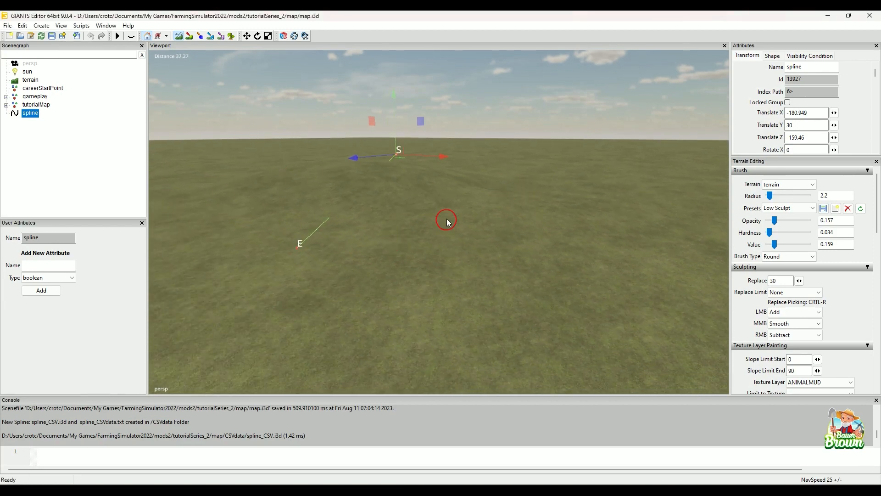
pyautogui.keyDown('alt'); pyautogui.moveTo(340, 228); pyautogui.dragTo(382, 270, button='middle'); pyautogui.keyUp('alt')
pyautogui.keyDown('alt'); pyautogui.moveTo(382, 269); pyautogui.dragTo(433, 264); pyautogui.keyUp('alt')
pyautogui.keyDown('alt'); pyautogui.moveTo(433, 264); pyautogui.dragTo(464, 262, button='middle'); pyautogui.keyUp('alt')
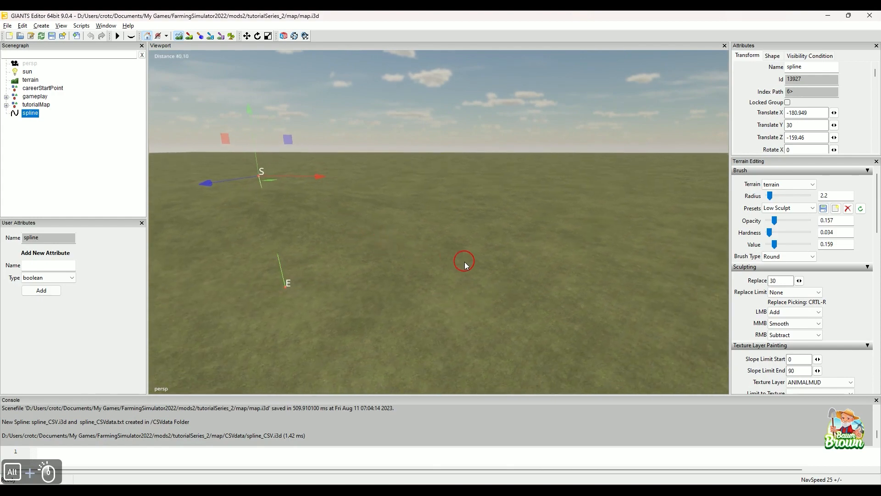
pyautogui.keyDown('alt'); pyautogui.moveTo(464, 262); pyautogui.dragTo(435, 275); pyautogui.keyUp('alt')
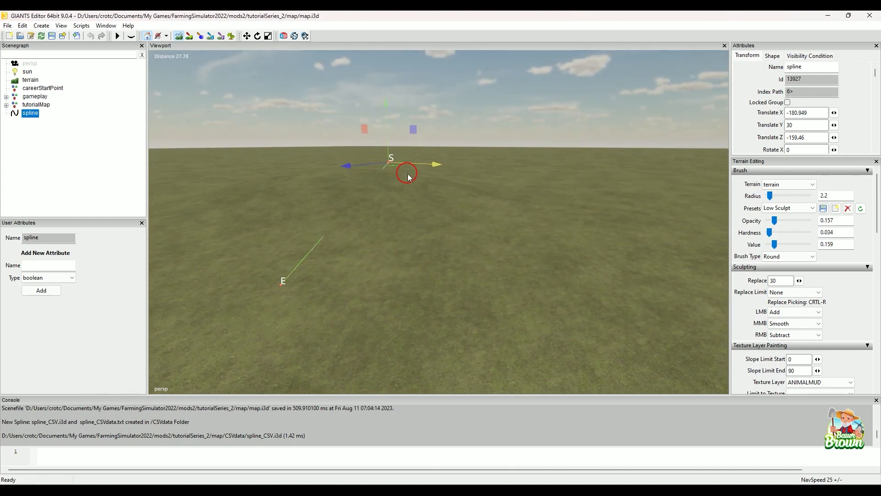
pyautogui.keyDown('alt'); pyautogui.moveTo(500, 236); pyautogui.dragTo(366, 293); pyautogui.keyUp('alt')
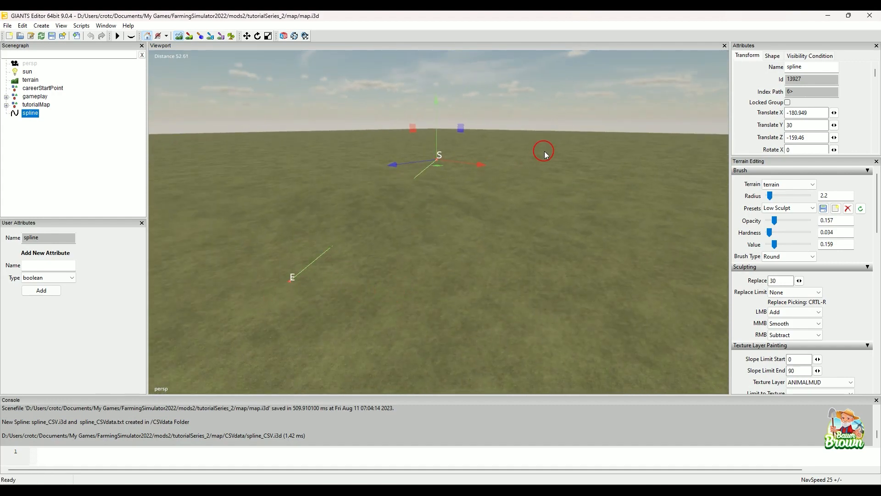
pyautogui.keyDown('alt'); pyautogui.moveTo(434, 267); pyautogui.dragTo(494, 292); pyautogui.keyUp('alt')
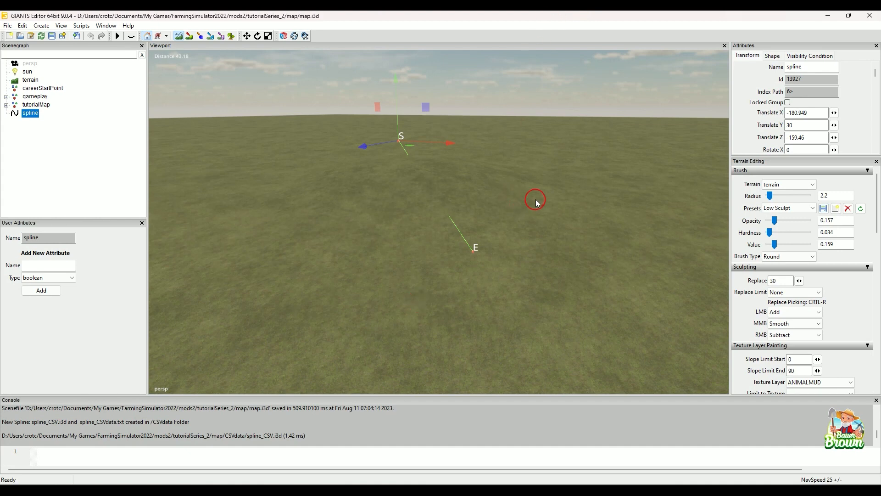
pyautogui.keyDown('alt'); pyautogui.moveTo(551, 223); pyautogui.dragTo(501, 269, button='middle'); pyautogui.keyUp('alt')
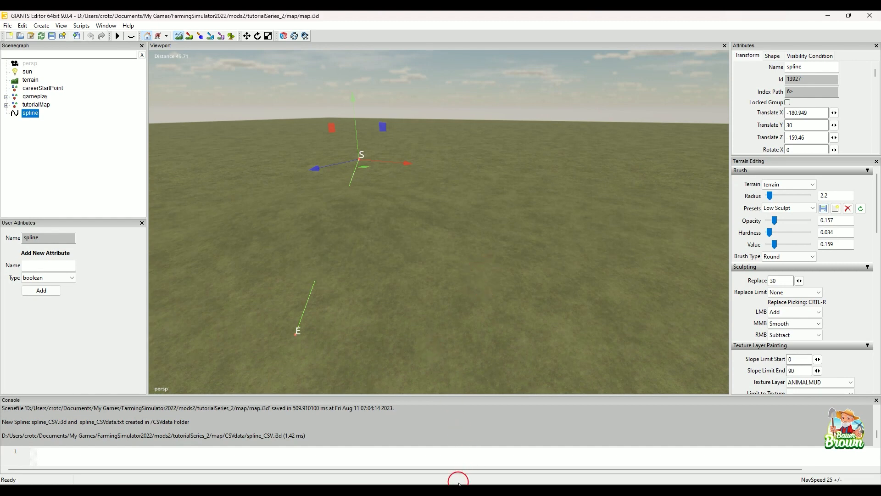
# - Switch to Firefox and open the Mapping subforum under Modding Tutorials & guides on the FarmerBoys Modding site
pyautogui.click(483, 488)
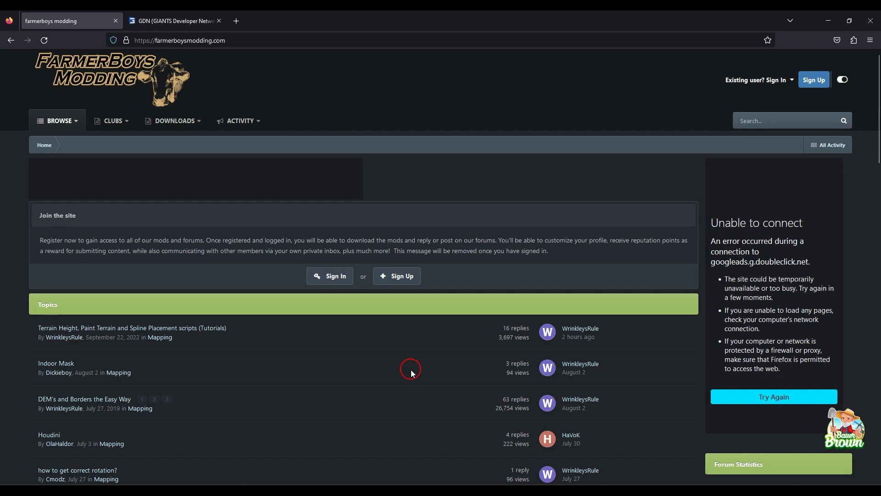
pyautogui.scroll(-2, 413, 381)
pyautogui.scroll(-2, 411, 386)
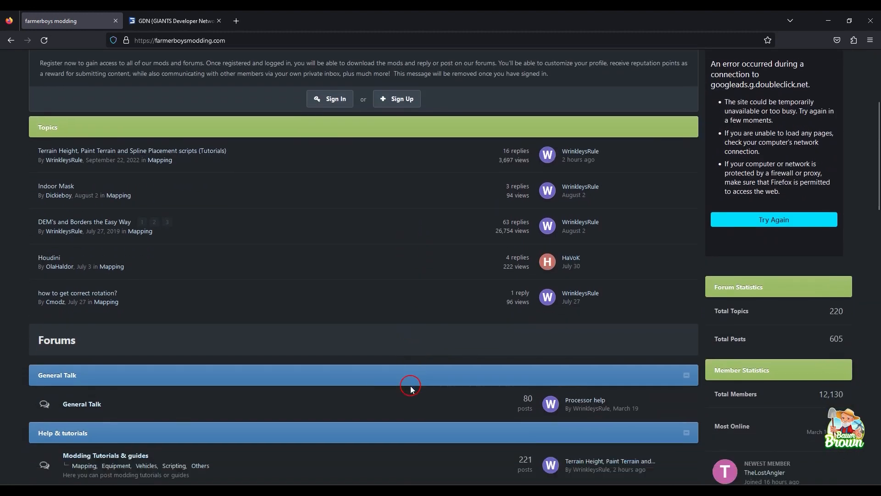
pyautogui.scroll(2, 409, 387)
pyautogui.scroll(-5, 387, 364)
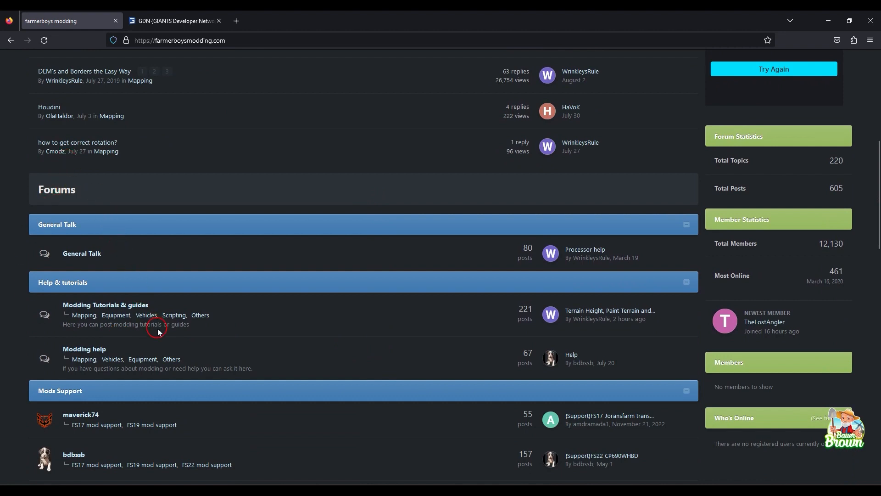
pyautogui.click(123, 311)
pyautogui.click(76, 293)
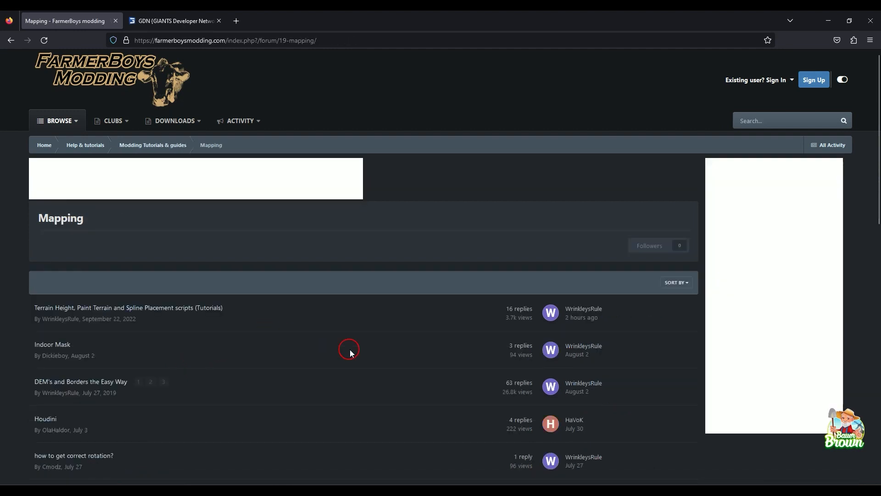
# - Look through the Mapping subforum's topic list for threads on spline, CSV, terrain height and paint scripts
pyautogui.scroll(-3, 350, 352)
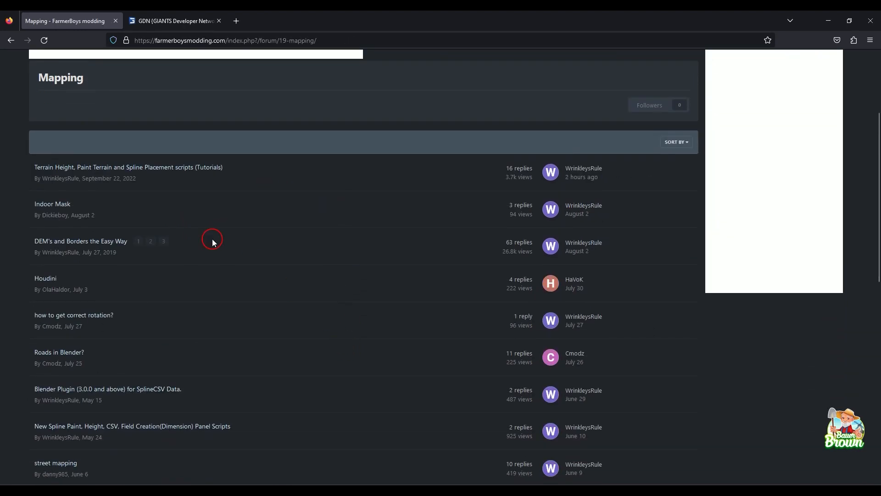
pyautogui.scroll(-3, 281, 350)
pyautogui.scroll(-3, 282, 353)
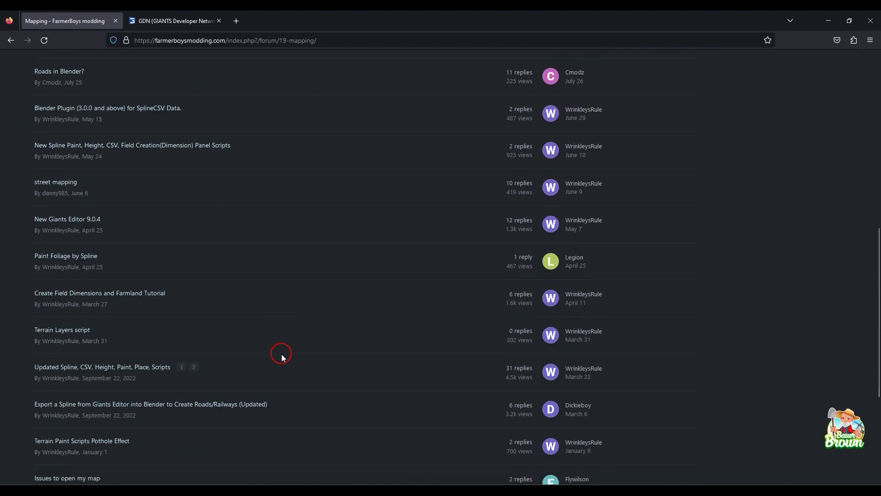
pyautogui.scroll(6, 281, 354)
pyautogui.scroll(-2, 281, 354)
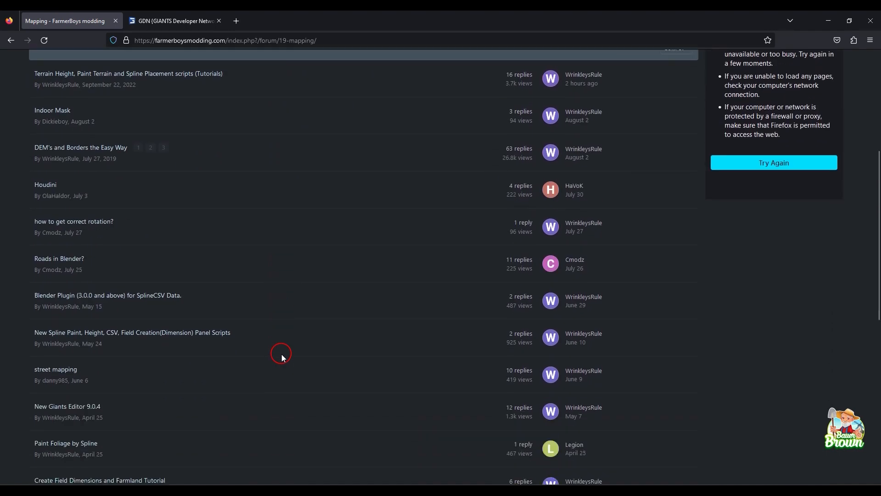
pyautogui.scroll(-4, 278, 353)
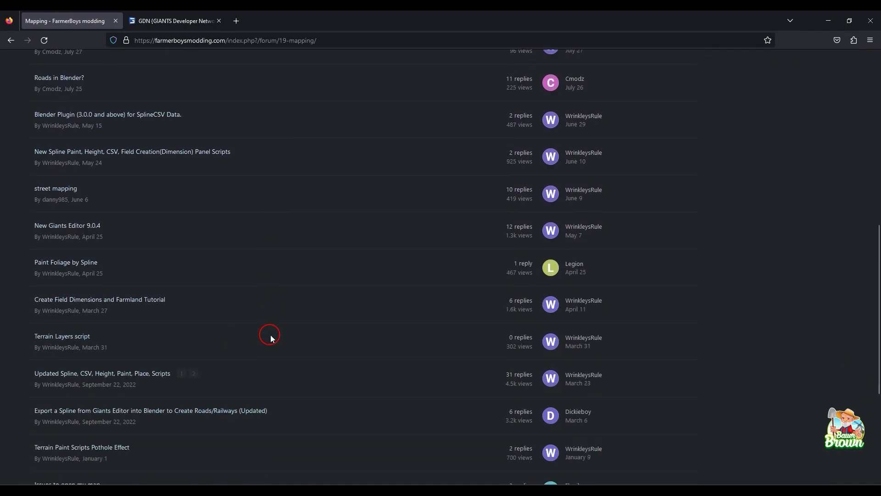
pyautogui.scroll(-2, 301, 335)
pyautogui.scroll(3, 301, 335)
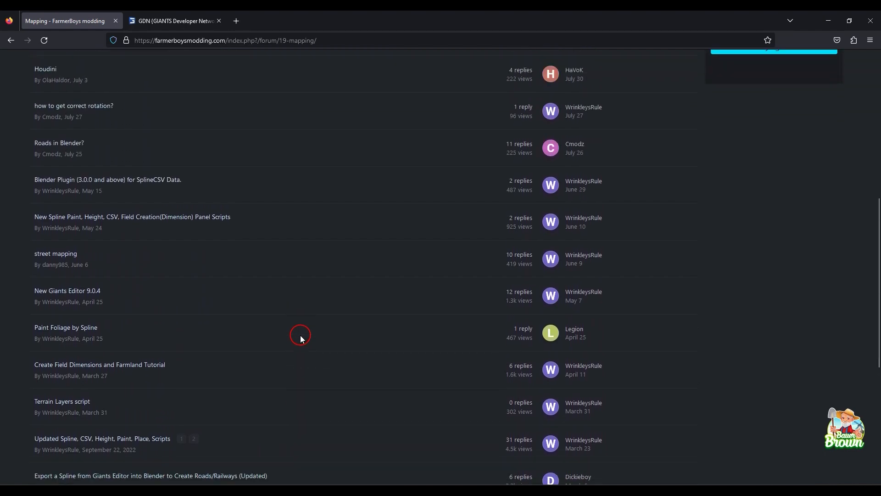
pyautogui.scroll(-4, 300, 335)
pyautogui.scroll(-2, 300, 335)
pyautogui.scroll(2, 301, 337)
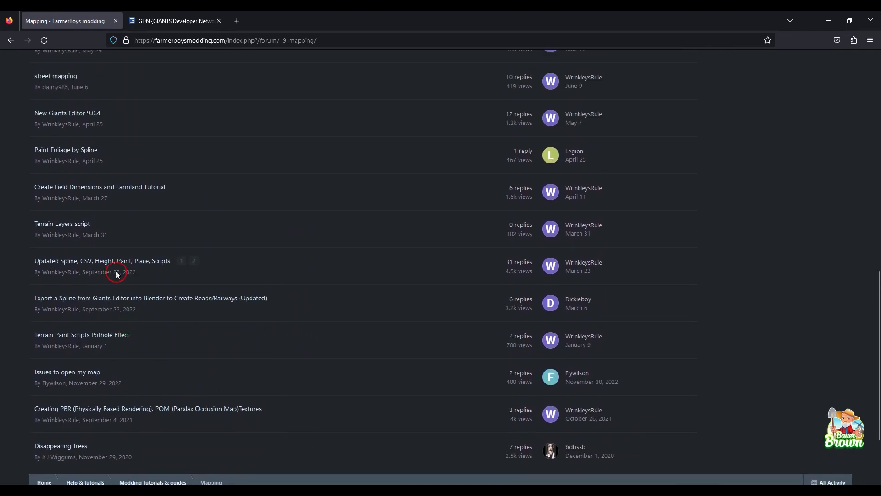
pyautogui.scroll(2, 120, 259)
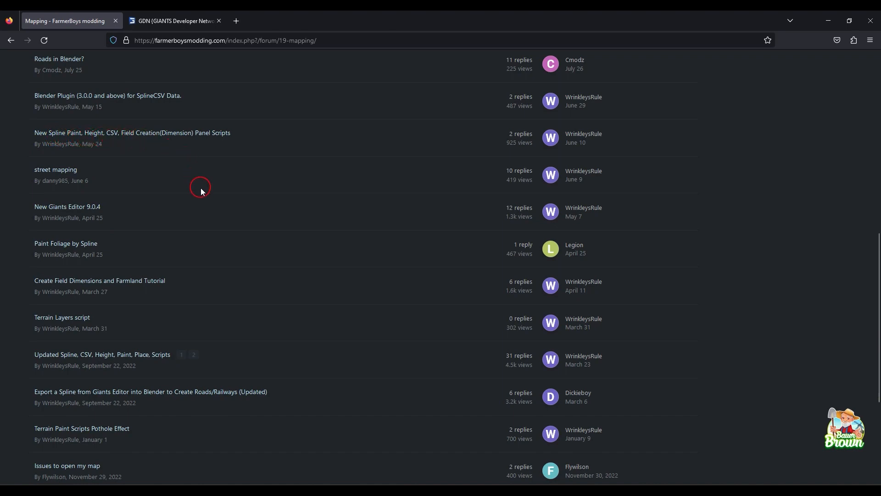
pyautogui.scroll(3, 201, 191)
pyautogui.scroll(2, 201, 196)
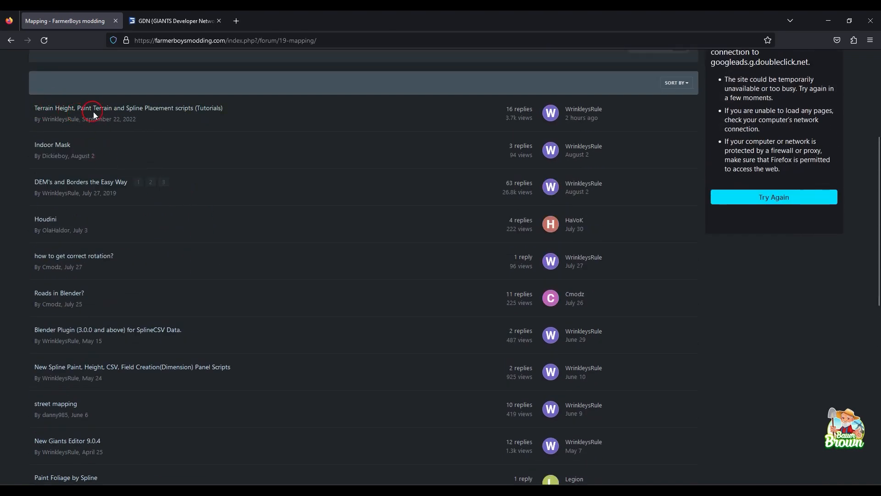
pyautogui.scroll(-2, 202, 237)
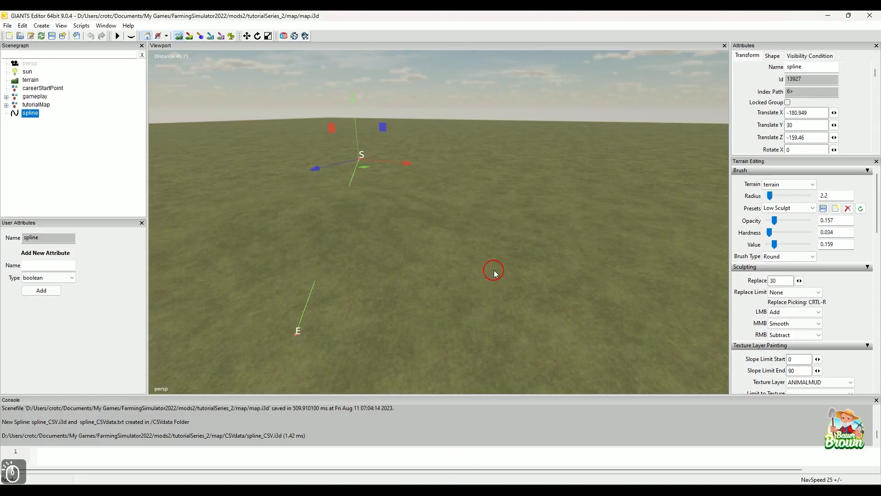
pyautogui.keyDown('alt'); pyautogui.moveTo(497, 271); pyautogui.dragTo(378, 311); pyautogui.keyUp('alt')
pyautogui.keyDown('alt'); pyautogui.moveTo(377, 308); pyautogui.dragTo(446, 297, button='right'); pyautogui.keyUp('alt')
pyautogui.keyDown('alt'); pyautogui.moveTo(445, 298); pyautogui.dragTo(489, 281); pyautogui.keyUp('alt')
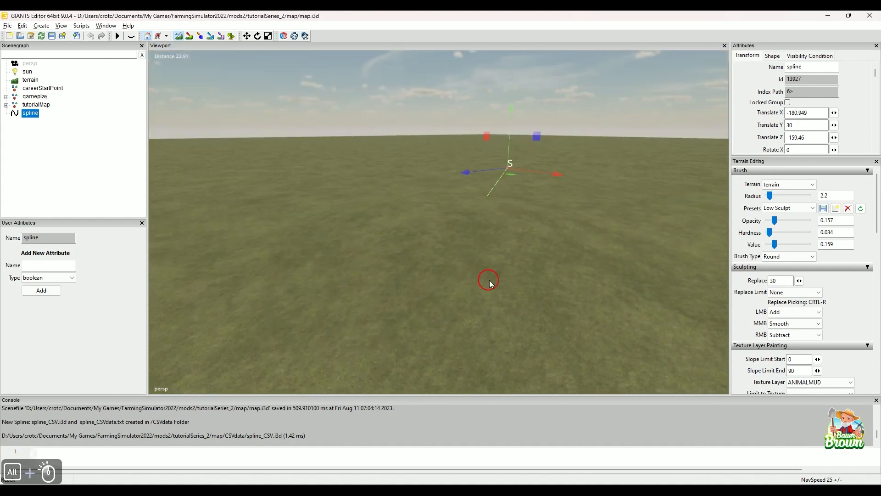
pyautogui.keyDown('alt'); pyautogui.moveTo(489, 282); pyautogui.dragTo(510, 260, button='right'); pyautogui.keyUp('alt')
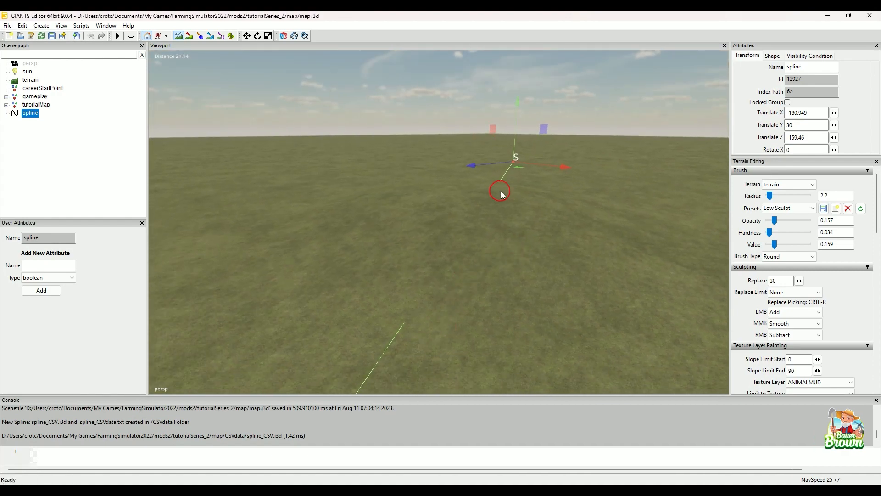
pyautogui.keyDown('alt'); pyautogui.moveTo(524, 285); pyautogui.dragTo(533, 245, button='middle'); pyautogui.keyUp('alt')
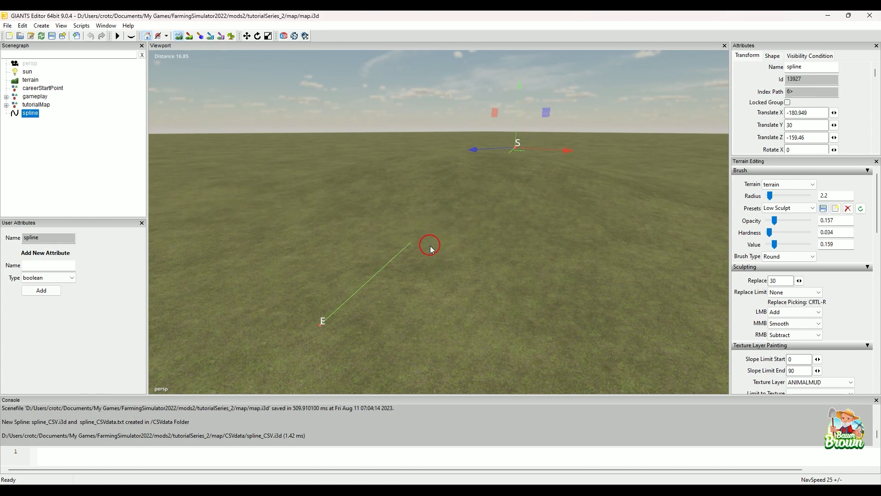
pyautogui.moveTo(429, 246)
pyautogui.keyDown('alt'); pyautogui.mouseDown()
pyautogui.moveTo(440, 247)
pyautogui.moveTo(432, 252)
pyautogui.mouseUp(); pyautogui.keyUp('alt')
pyautogui.keyDown('alt'); pyautogui.moveTo(430, 252); pyautogui.dragTo(405, 253, button='right'); pyautogui.keyUp('alt')
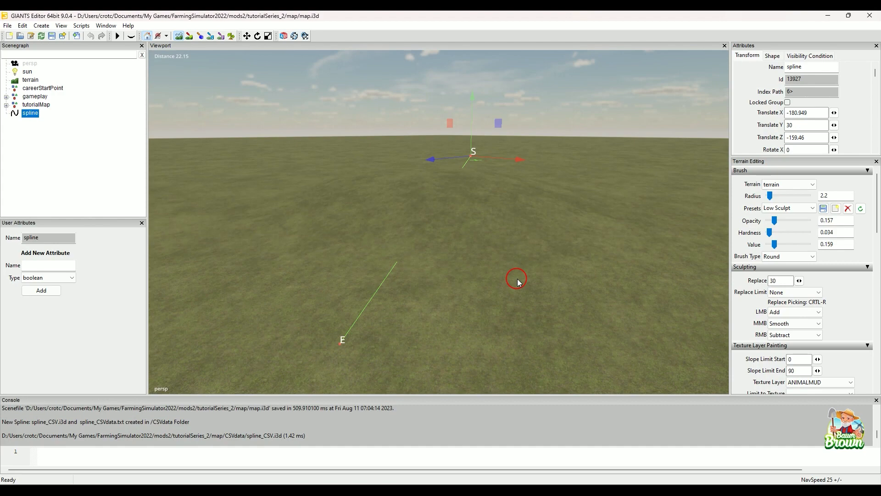
pyautogui.keyDown('alt'); pyautogui.moveTo(477, 238); pyautogui.dragTo(462, 290); pyautogui.keyUp('alt')
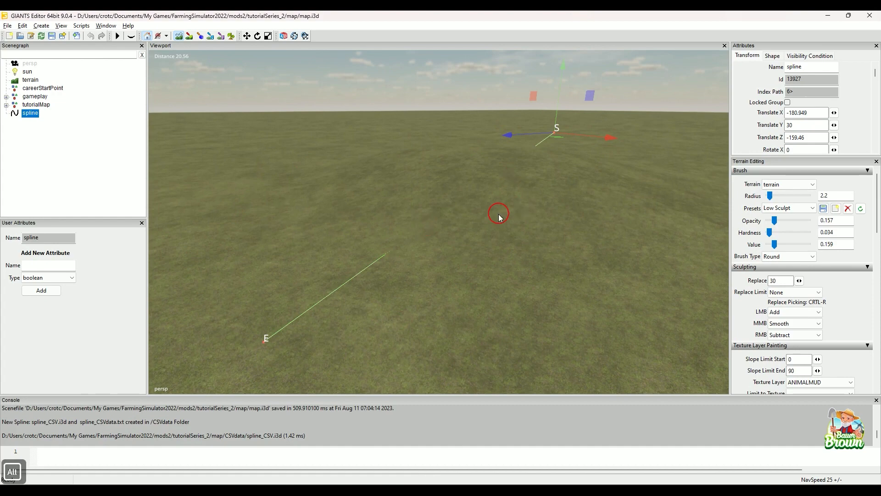
pyautogui.keyDown('alt'); pyautogui.moveTo(500, 213); pyautogui.dragTo(498, 238); pyautogui.keyUp('alt')
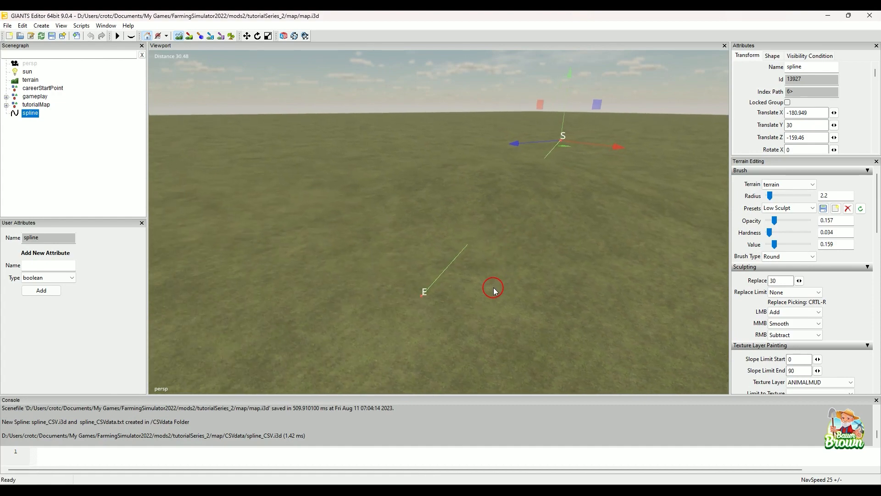
pyautogui.keyDown('alt'); pyautogui.moveTo(446, 291); pyautogui.dragTo(404, 331); pyautogui.keyUp('alt')
pyautogui.moveTo(374, 238)
pyautogui.keyDown('alt'); pyautogui.mouseDown()
pyautogui.moveTo(423, 271)
pyautogui.moveTo(413, 295)
pyautogui.mouseUp(); pyautogui.keyUp('alt')
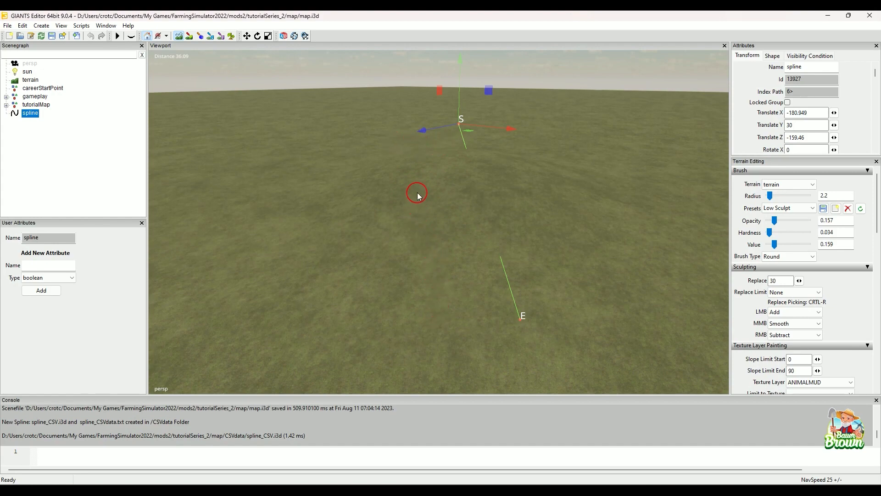
pyautogui.keyDown('alt'); pyautogui.moveTo(348, 257); pyautogui.dragTo(461, 275); pyautogui.keyUp('alt')
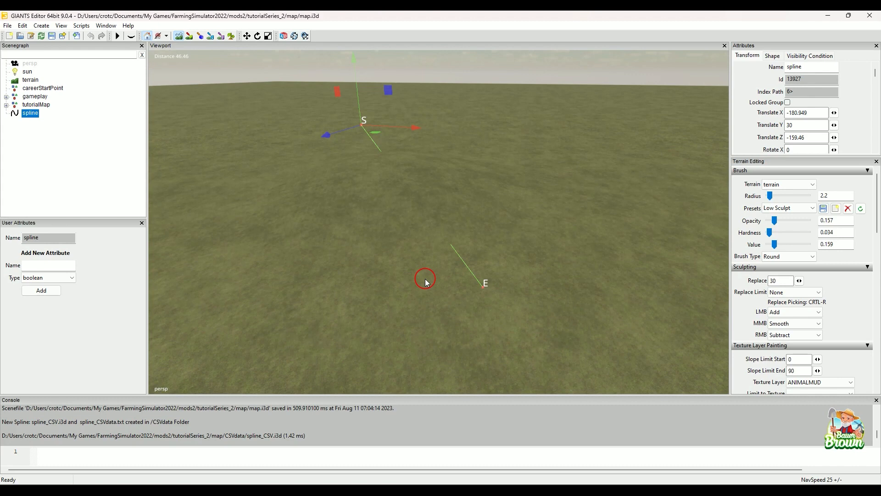
pyautogui.keyDown('alt'); pyautogui.moveTo(395, 256); pyautogui.dragTo(407, 283); pyautogui.keyUp('alt')
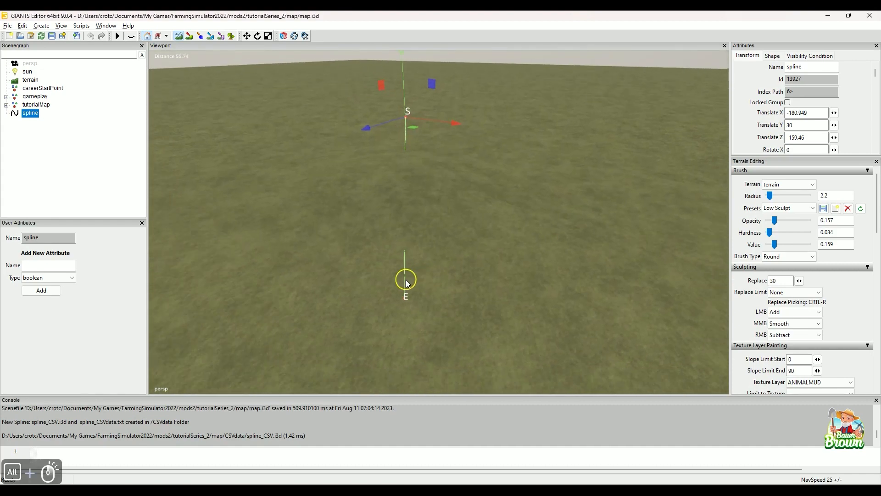
pyautogui.keyDown('alt'); pyautogui.moveTo(405, 280); pyautogui.dragTo(386, 277, button='right'); pyautogui.keyUp('alt')
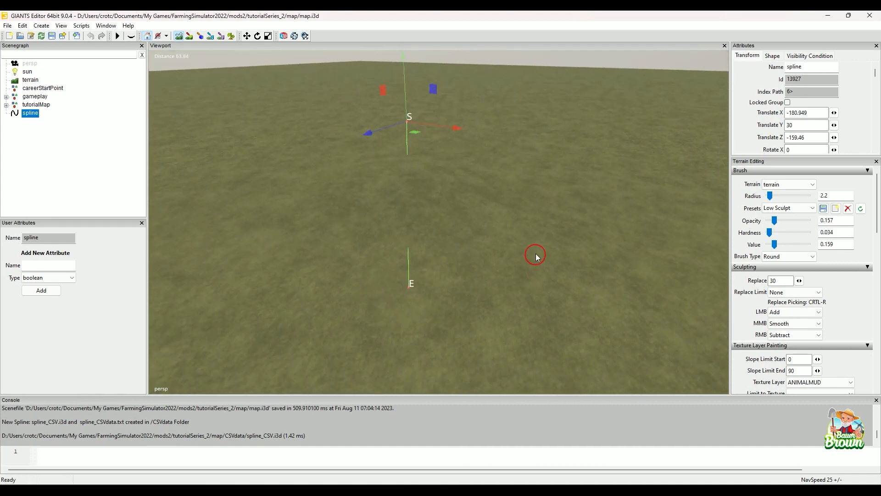
pyautogui.keyDown('alt'); pyautogui.moveTo(581, 262); pyautogui.dragTo(429, 281); pyautogui.keyUp('alt')
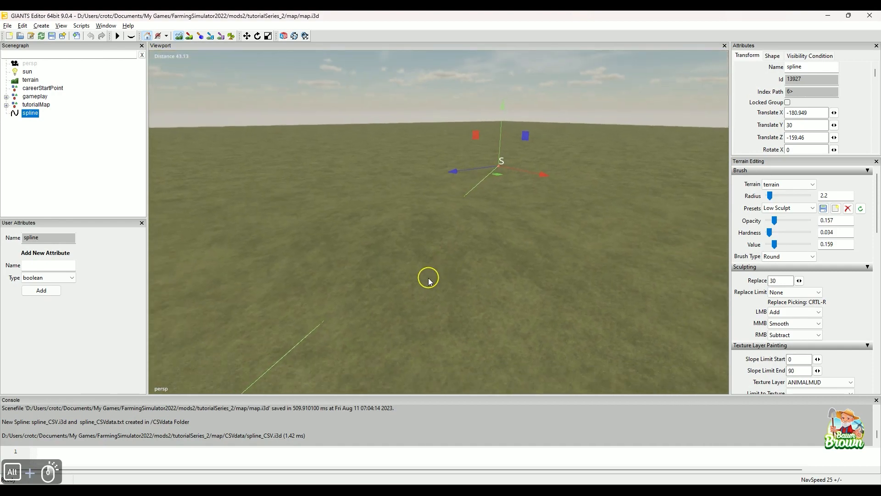
pyautogui.keyDown('alt'); pyautogui.moveTo(428, 281); pyautogui.dragTo(437, 297, button='right'); pyautogui.keyUp('alt')
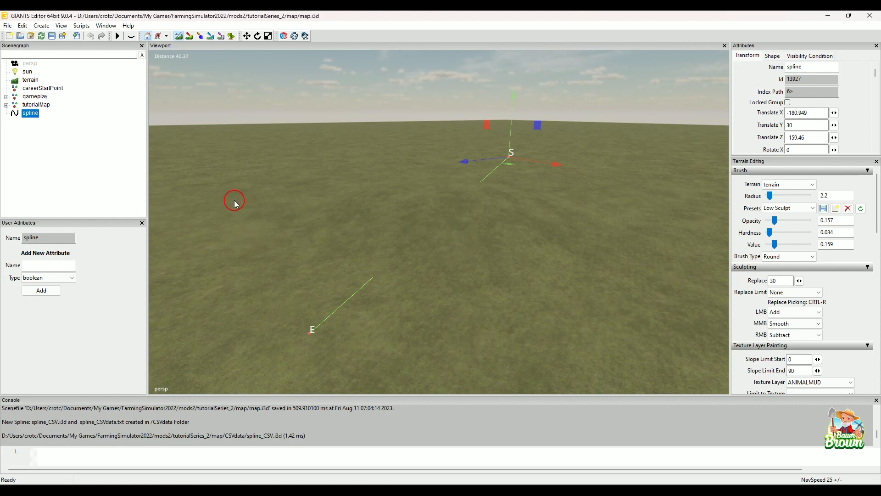
# - Open the Spline CSV Creator Panel and place its window over the viewport, clear of the scenegraph
pyautogui.click(81, 25)
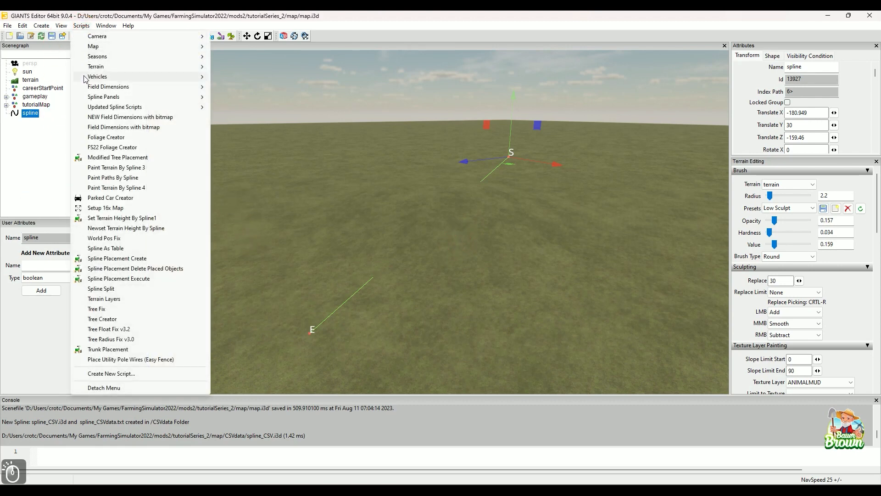
pyautogui.moveTo(90, 98)
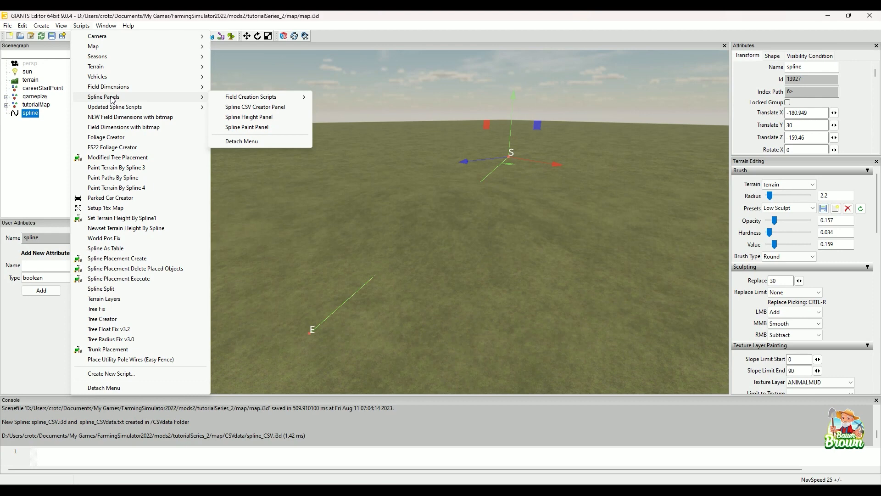
pyautogui.click(248, 107)
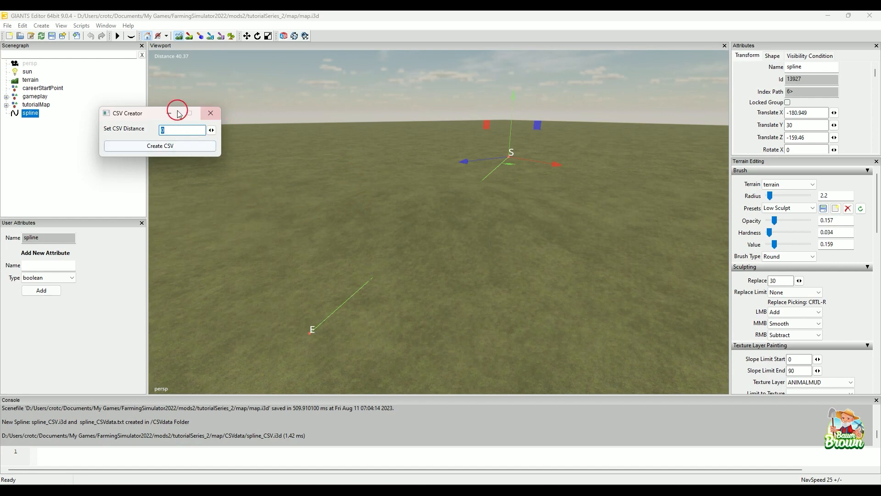
pyautogui.moveTo(143, 114); pyautogui.dragTo(186, 113)
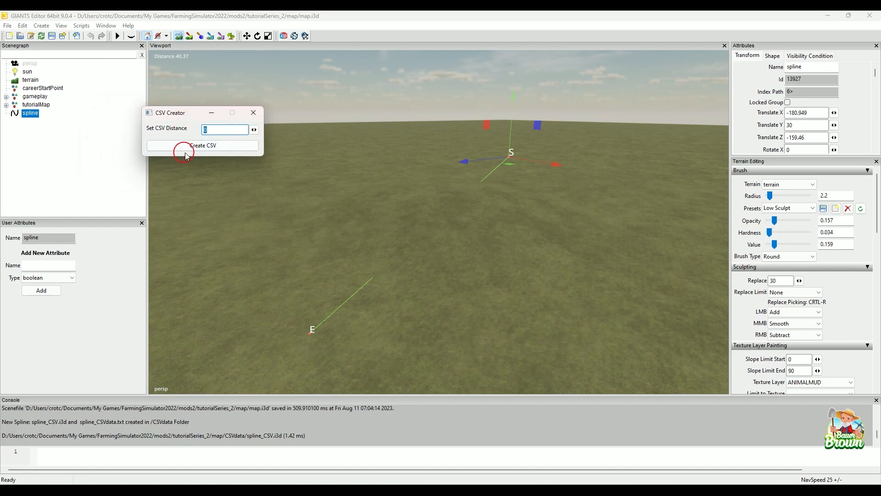
pyautogui.click(161, 158)
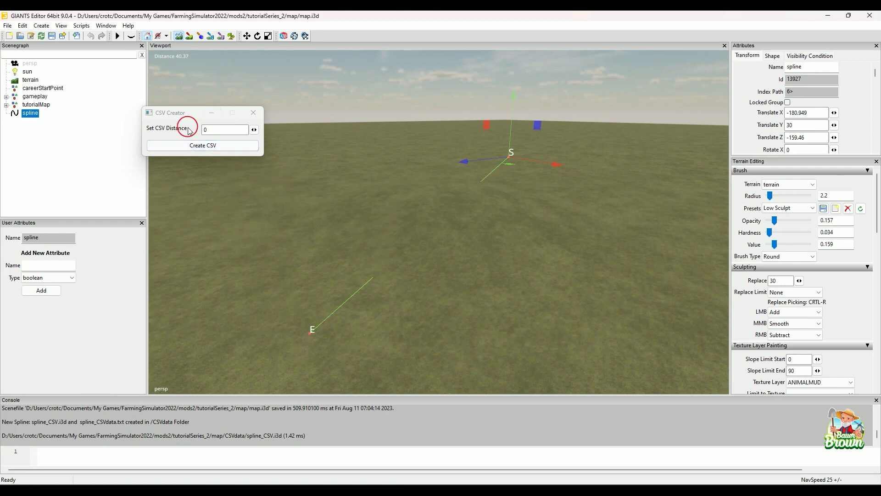
pyautogui.moveTo(176, 118); pyautogui.dragTo(203, 143)
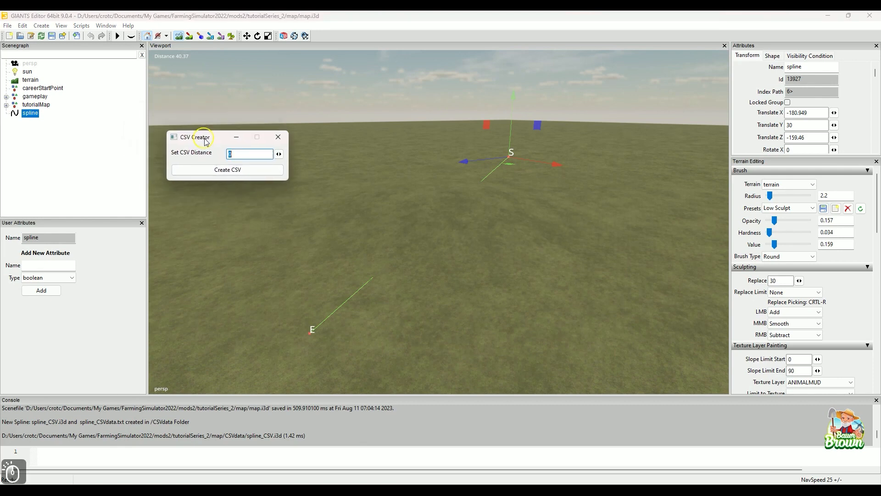
pyautogui.doubleClick(233, 156)
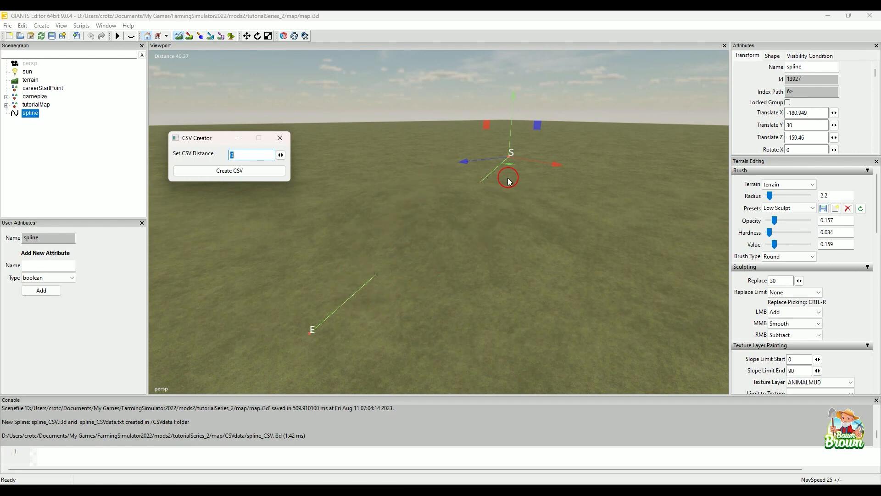
pyautogui.click(215, 150)
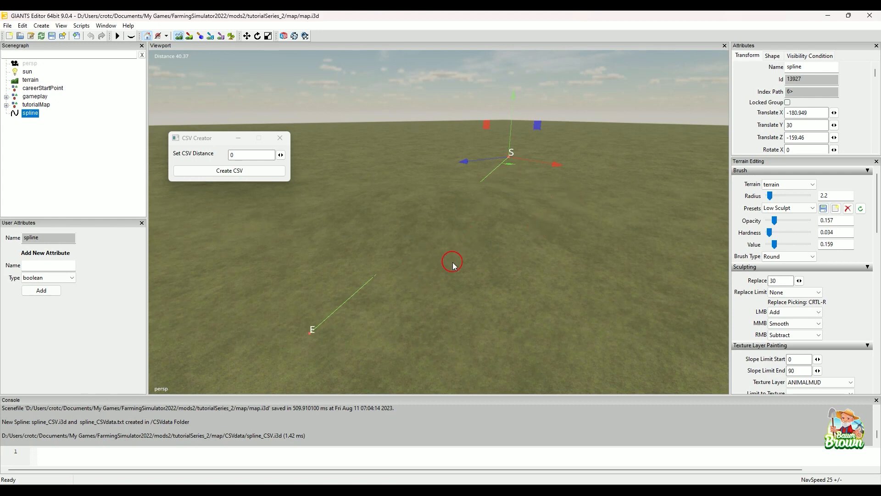
# - Examine the spline's course between its start and end points from several angles to judge the CSV point spacing
pyautogui.keyDown('alt'); pyautogui.moveTo(452, 263); pyautogui.dragTo(436, 241, button='middle'); pyautogui.keyUp('alt')
pyautogui.keyDown('alt'); pyautogui.moveTo(436, 241); pyautogui.dragTo(421, 264); pyautogui.keyUp('alt')
pyautogui.keyDown('alt'); pyautogui.moveTo(421, 264); pyautogui.dragTo(466, 253, button='right'); pyautogui.keyUp('alt')
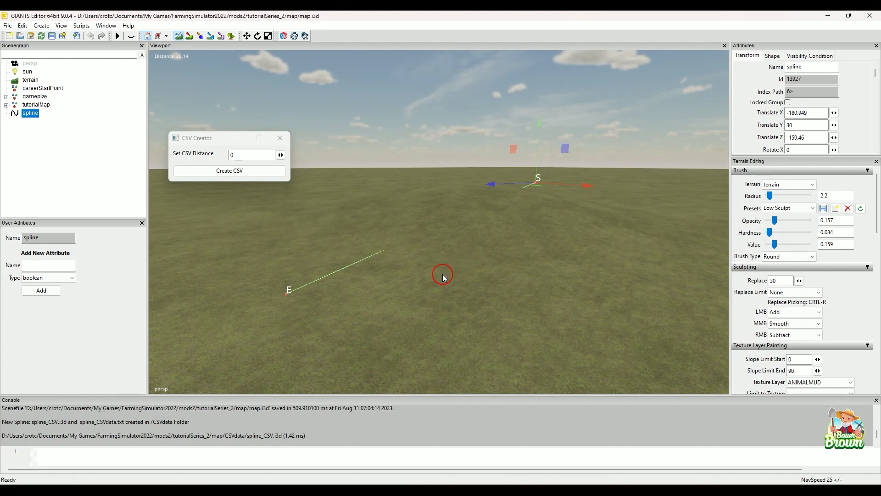
pyautogui.keyDown('alt'); pyautogui.moveTo(479, 233); pyautogui.dragTo(482, 263, button='middle'); pyautogui.keyUp('alt')
pyautogui.keyDown('alt'); pyautogui.moveTo(528, 249); pyautogui.dragTo(438, 289); pyautogui.keyUp('alt')
pyautogui.keyDown('alt'); pyautogui.moveTo(441, 287); pyautogui.dragTo(468, 303, button='middle'); pyautogui.keyUp('alt')
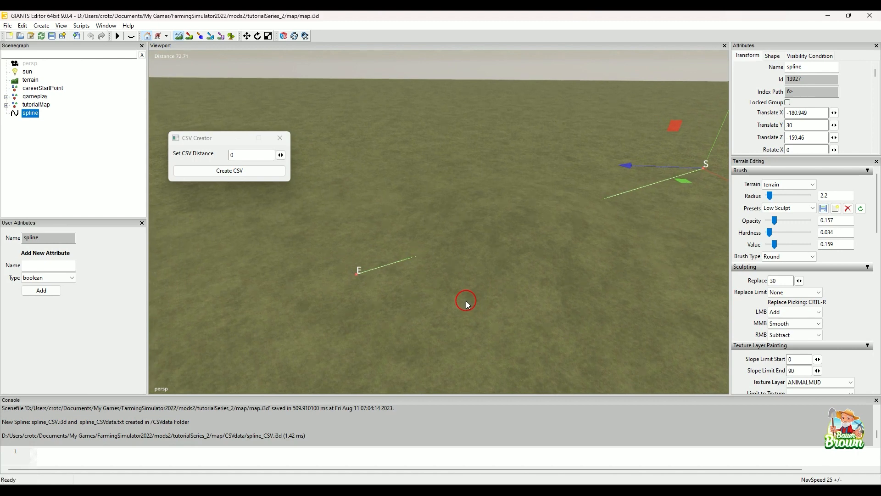
pyautogui.keyDown('alt'); pyautogui.moveTo(423, 290); pyautogui.dragTo(501, 300); pyautogui.keyUp('alt')
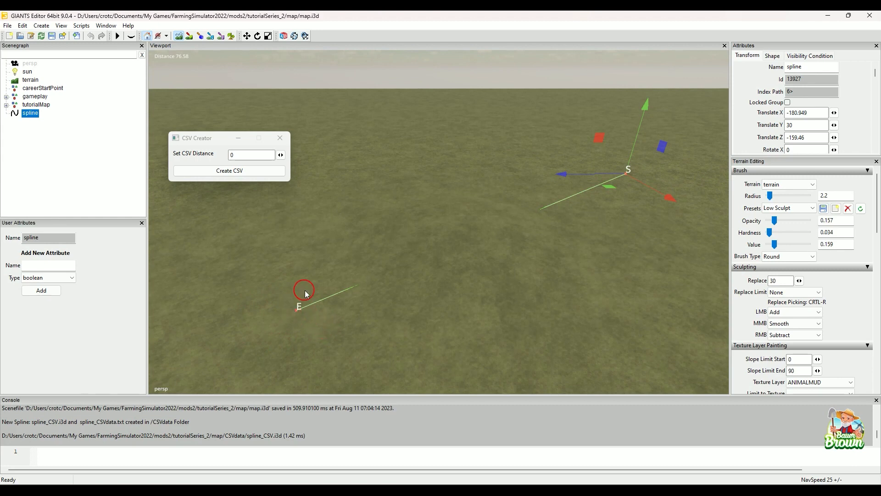
pyautogui.keyDown('alt'); pyautogui.moveTo(498, 220); pyautogui.dragTo(553, 264); pyautogui.keyUp('alt')
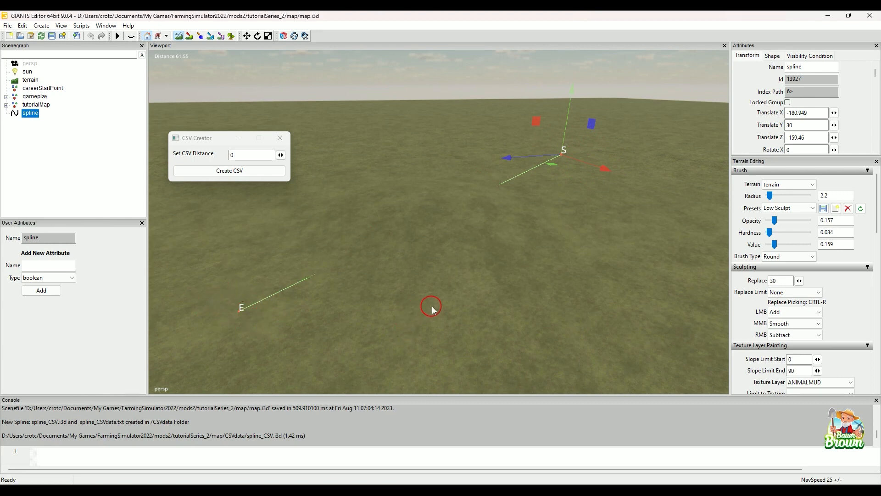
pyautogui.click(244, 157)
pyautogui.scroll(-2, 401, 300)
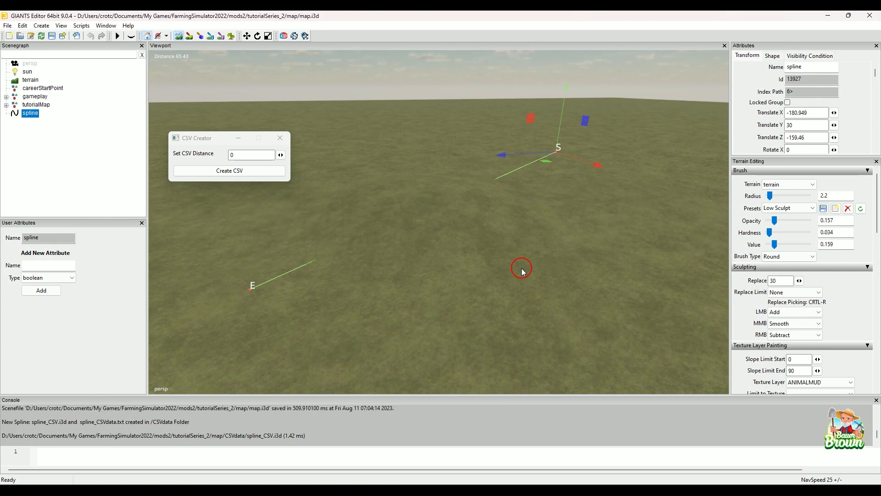
pyautogui.keyDown('alt'); pyautogui.moveTo(409, 276); pyautogui.dragTo(408, 276, button='middle'); pyautogui.keyUp('alt')
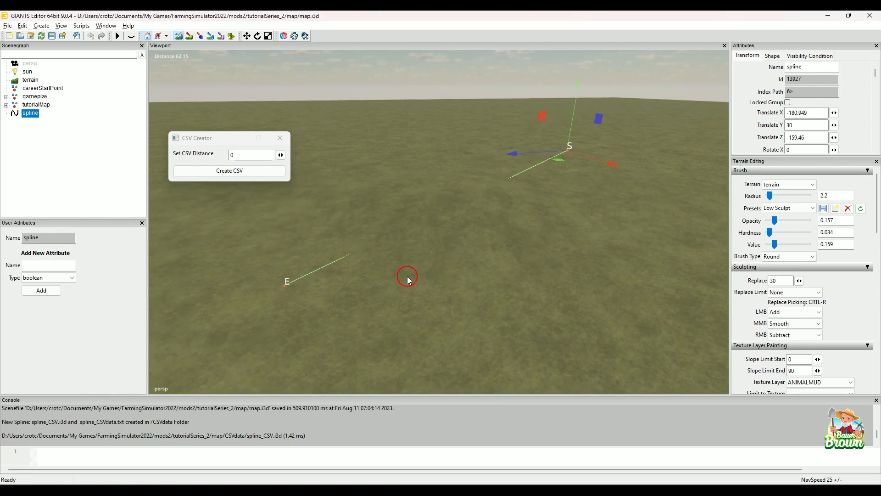
pyautogui.keyDown('alt'); pyautogui.moveTo(374, 282); pyautogui.dragTo(442, 282); pyautogui.keyUp('alt')
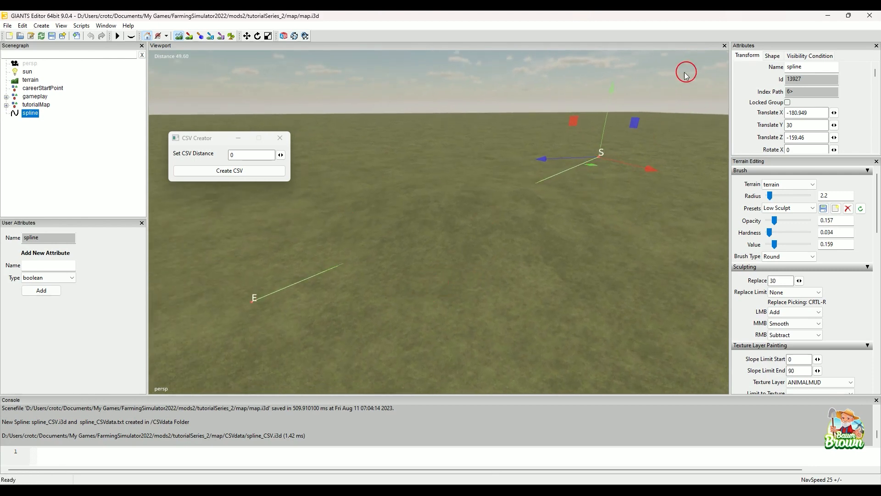
# - Set the CSV distance to 1 and create the CSV data for the selected spline
pyautogui.click(238, 158)
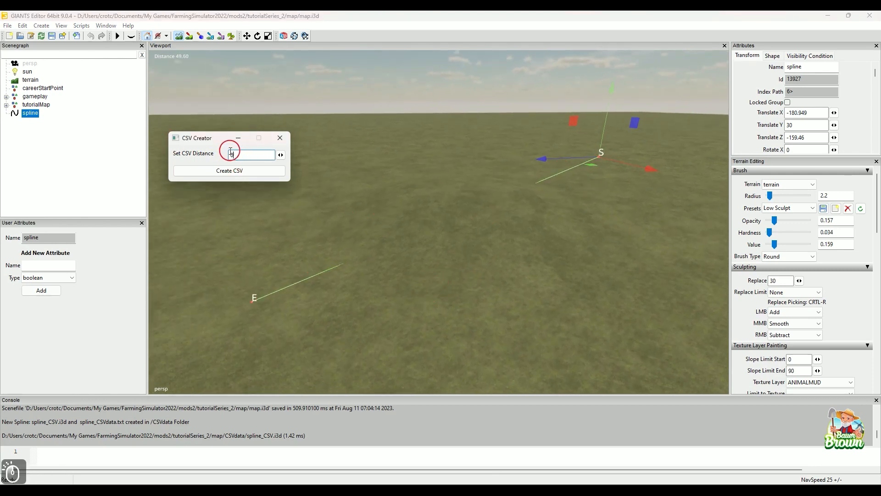
pyautogui.moveTo(235, 153); pyautogui.dragTo(227, 158)
pyautogui.write('1')
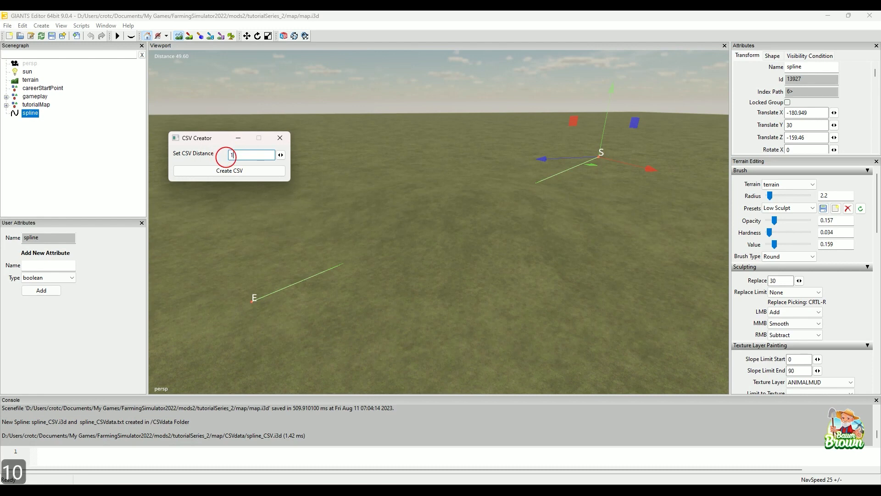
pyautogui.press('BackSpace')
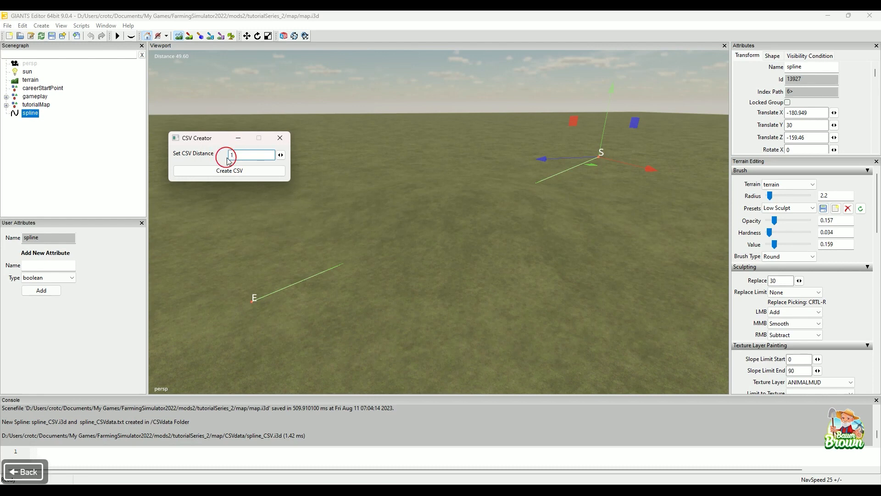
pyautogui.click(230, 171)
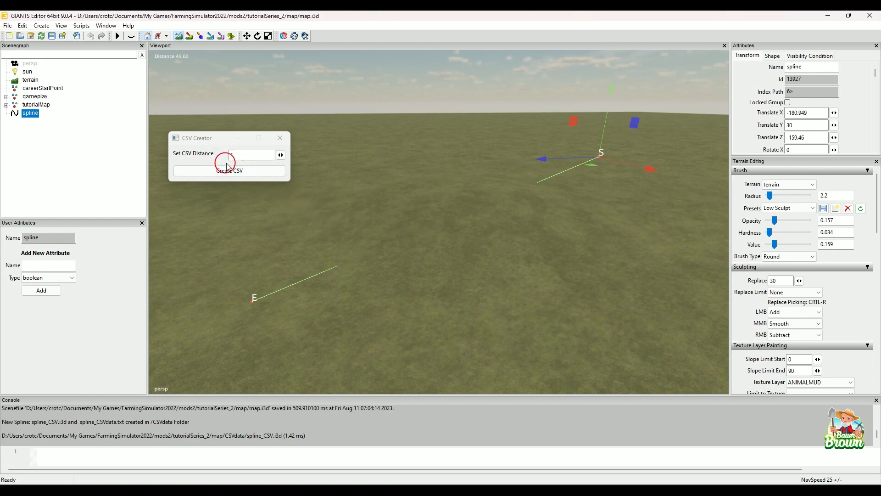
pyautogui.click(239, 172)
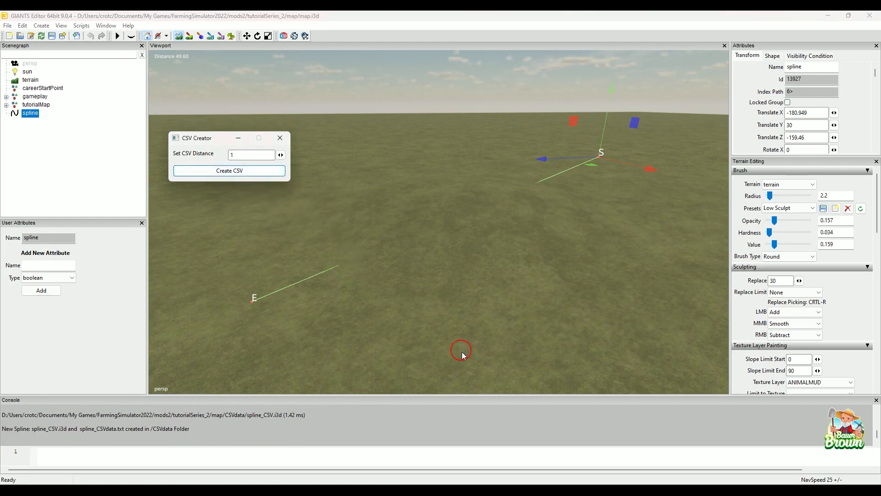
# - Switch to File Explorer, review the coordinates in the spline_CSVdata text file inside the map's CSVdata folder, and close the file
pyautogui.click(448, 487)
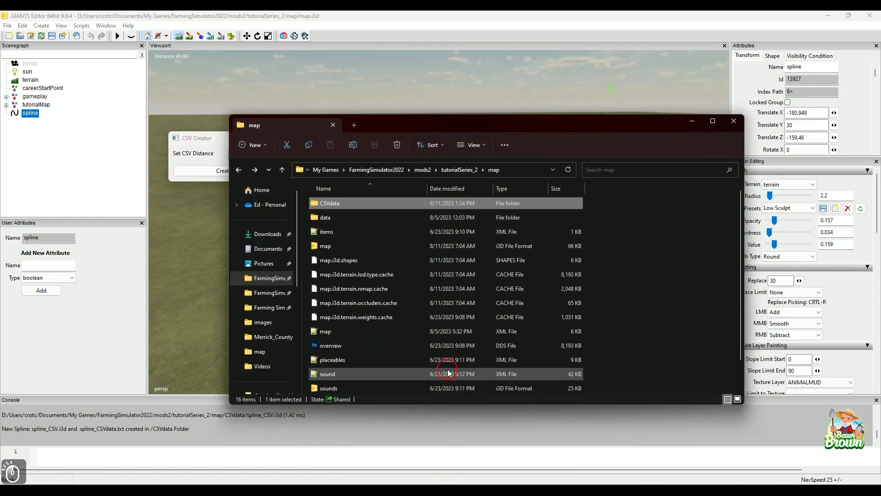
pyautogui.moveTo(489, 122); pyautogui.dragTo(498, 72)
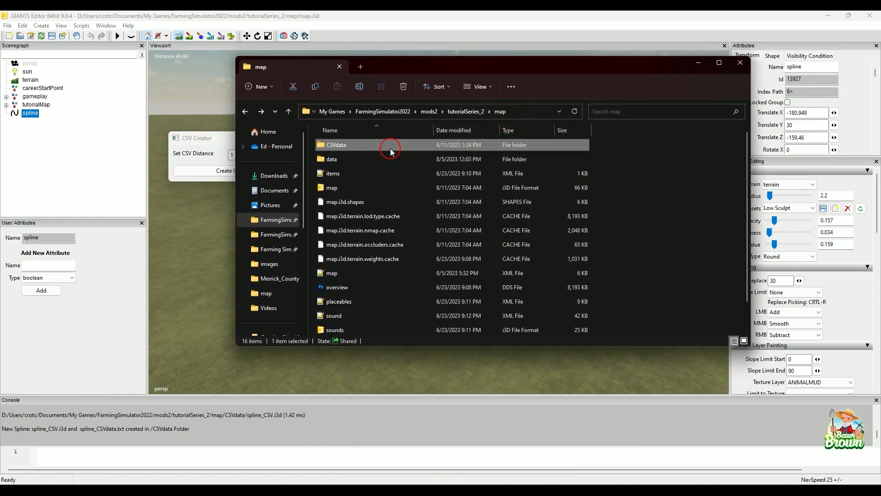
pyautogui.doubleClick(366, 145)
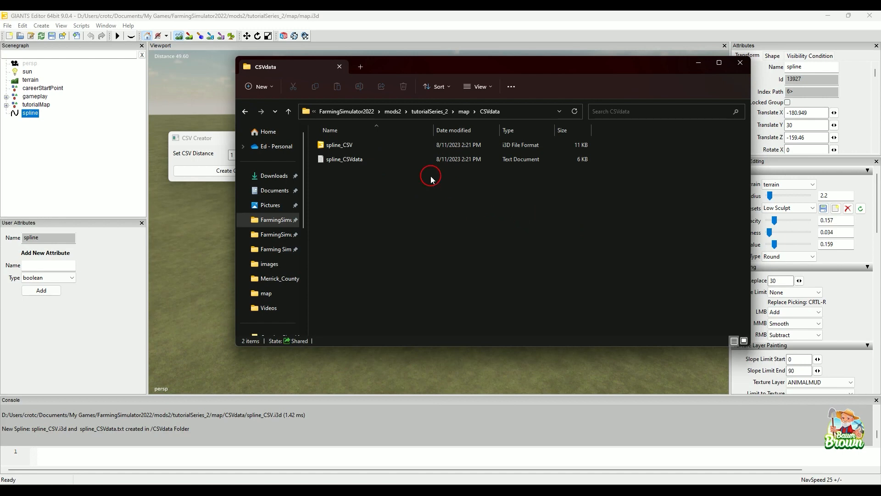
pyautogui.doubleClick(399, 161)
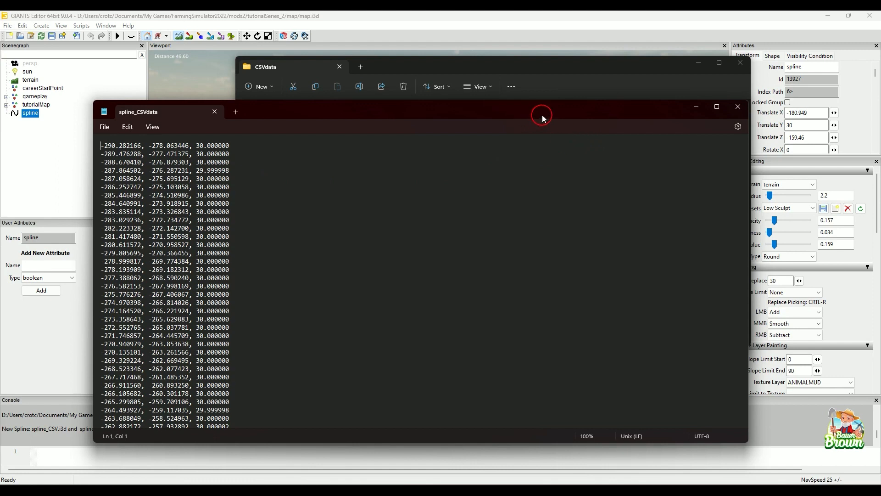
pyautogui.moveTo(542, 114)
pyautogui.mouseDown()
pyautogui.moveTo(537, 133)
pyautogui.moveTo(529, 114)
pyautogui.mouseUp()
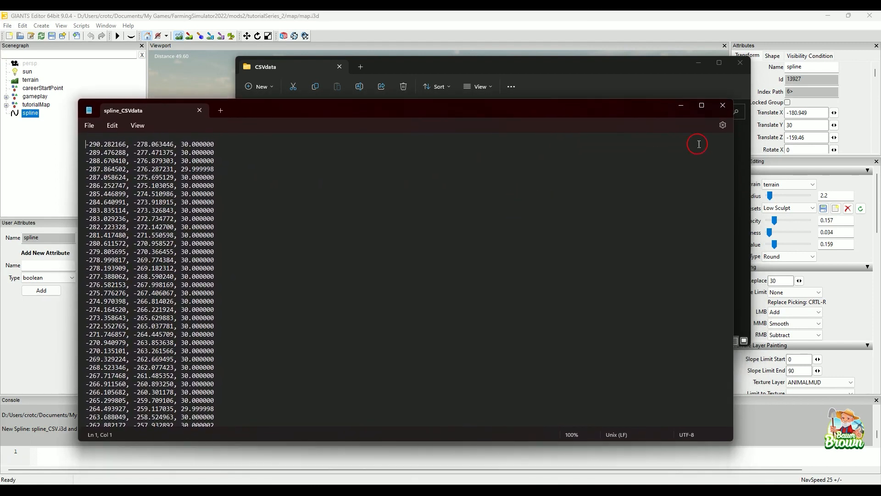
pyautogui.click(723, 105)
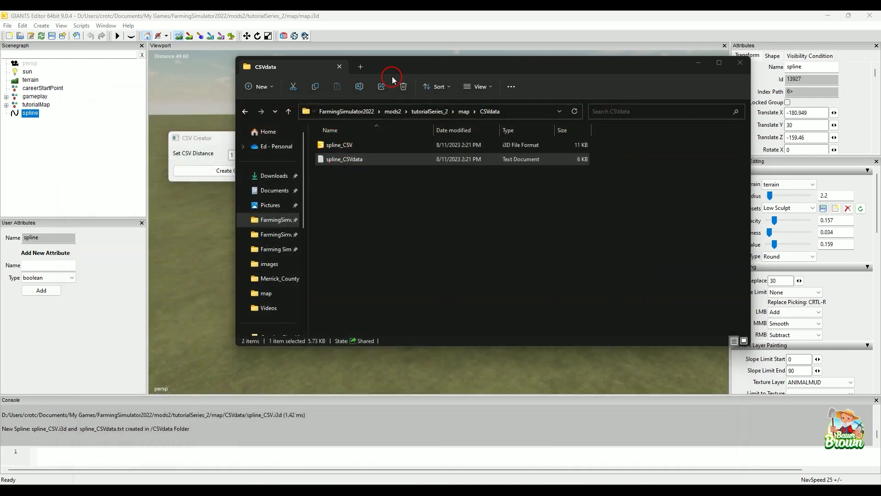
# - Import the spline_CSV i3d file from the CSVdata folder into the GIANTS Editor scene and minimize File Explorer
pyautogui.moveTo(451, 73); pyautogui.dragTo(526, 73)
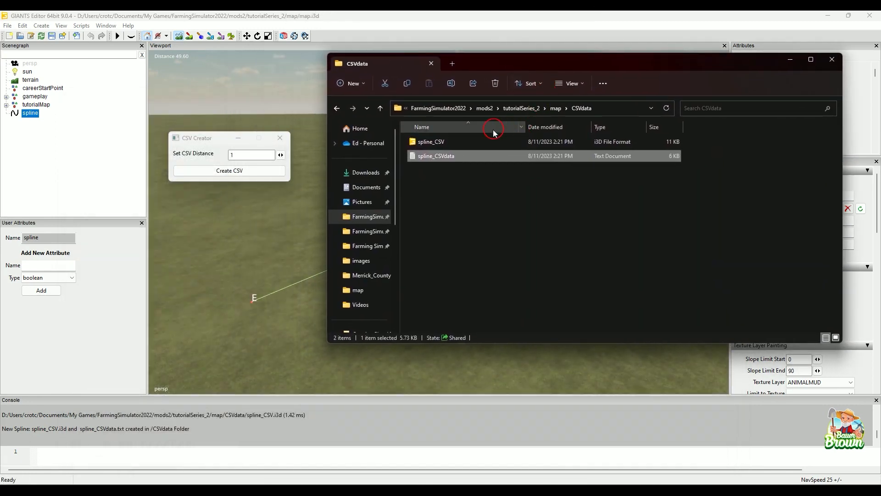
pyautogui.click(442, 142)
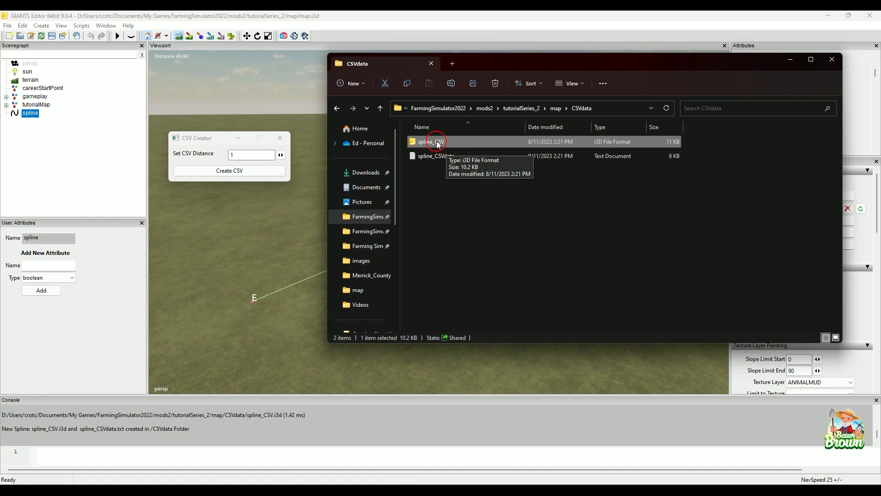
pyautogui.moveTo(437, 143); pyautogui.dragTo(279, 281)
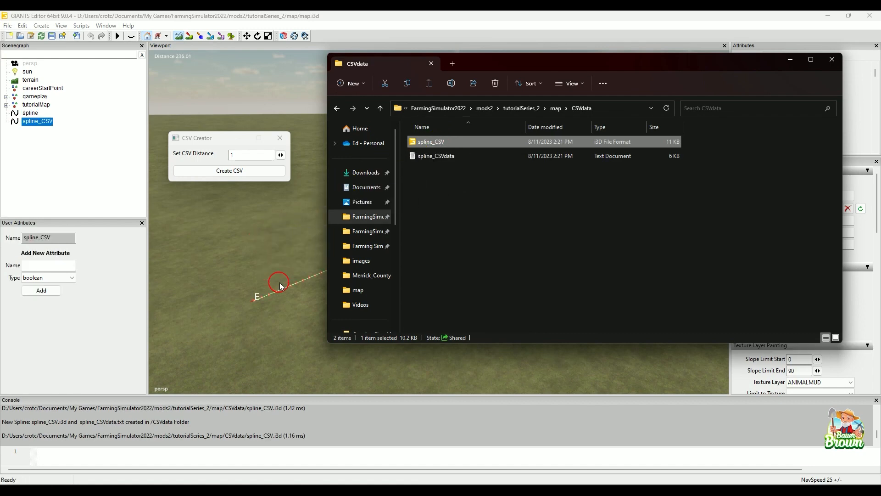
pyautogui.click(790, 60)
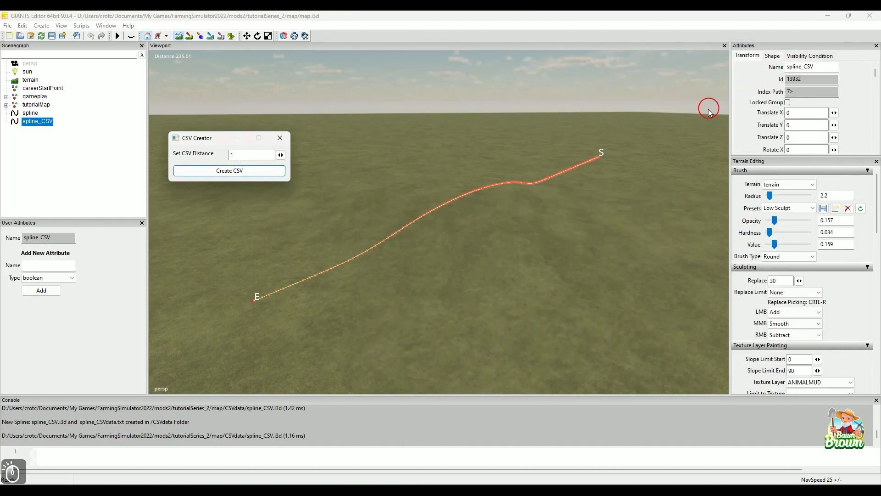
# - Delete the original spline from the scene, keeping only the imported spline_CSV
pyautogui.keyDown('alt'); pyautogui.moveTo(492, 244); pyautogui.dragTo(512, 194, button='middle'); pyautogui.keyUp('alt')
pyautogui.keyDown('alt'); pyautogui.moveTo(510, 193); pyautogui.dragTo(544, 239); pyautogui.keyUp('alt')
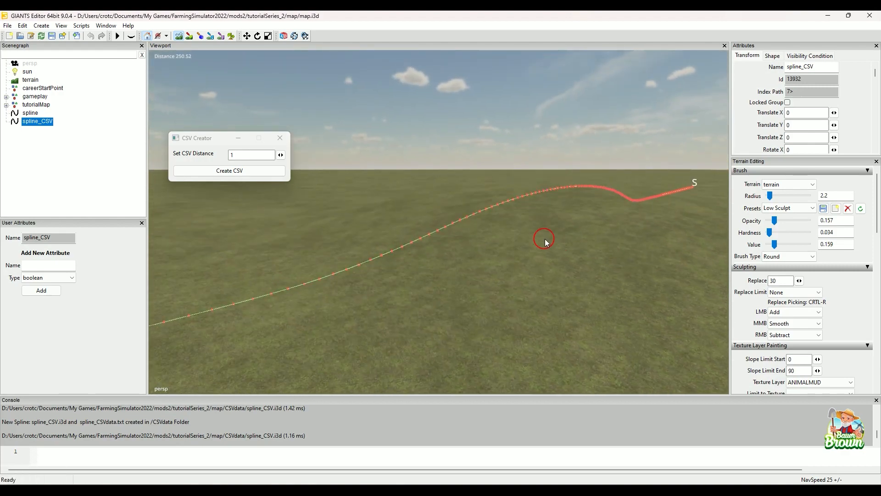
pyautogui.click(30, 113)
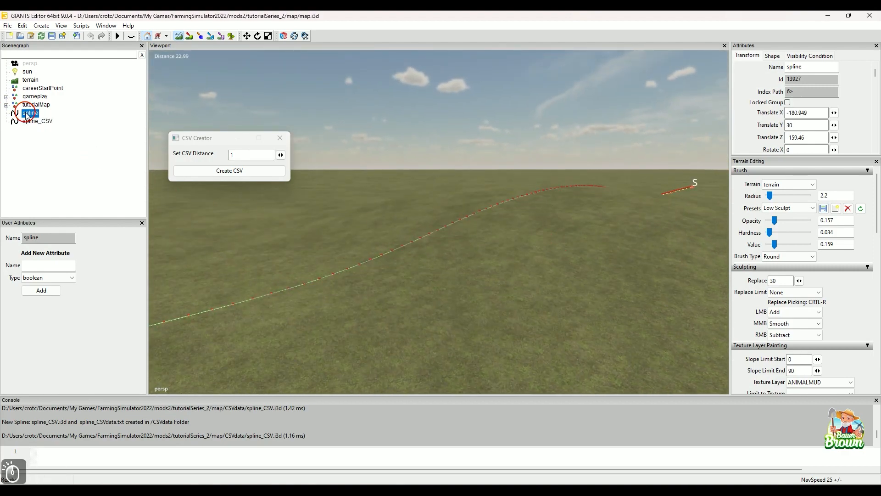
pyautogui.press('Delete')
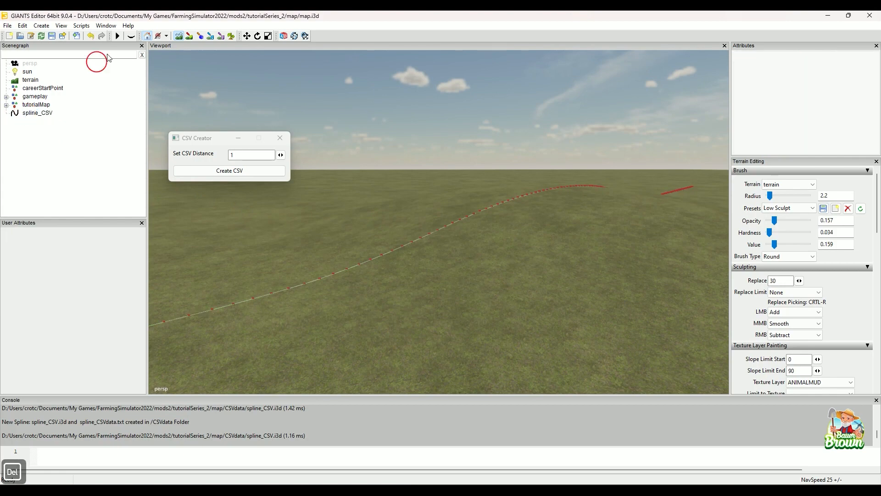
pyautogui.keyDown('alt'); pyautogui.moveTo(544, 254); pyautogui.dragTo(531, 291, button='middle'); pyautogui.keyUp('alt')
pyautogui.keyDown('alt'); pyautogui.moveTo(531, 290); pyautogui.dragTo(556, 280); pyautogui.keyUp('alt')
pyautogui.keyDown('alt'); pyautogui.moveTo(559, 285); pyautogui.dragTo(528, 255, button='middle'); pyautogui.keyUp('alt')
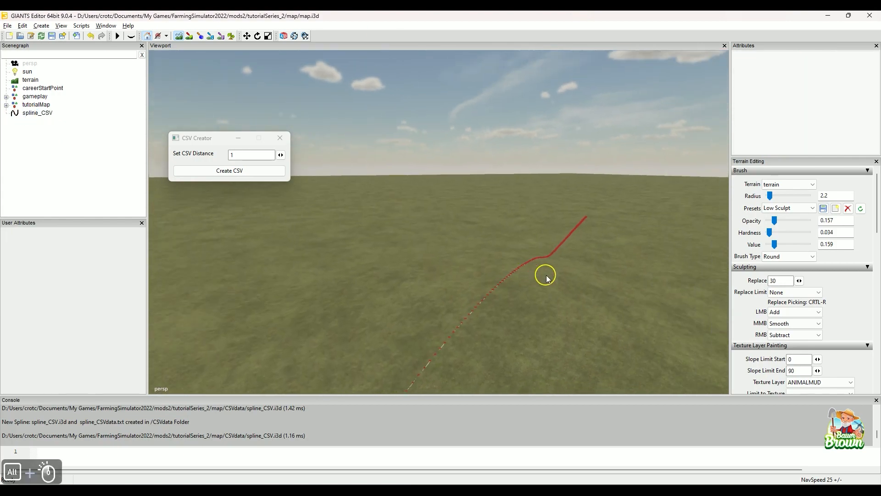
pyautogui.keyDown('alt'); pyautogui.moveTo(527, 255); pyautogui.dragTo(508, 263); pyautogui.keyUp('alt')
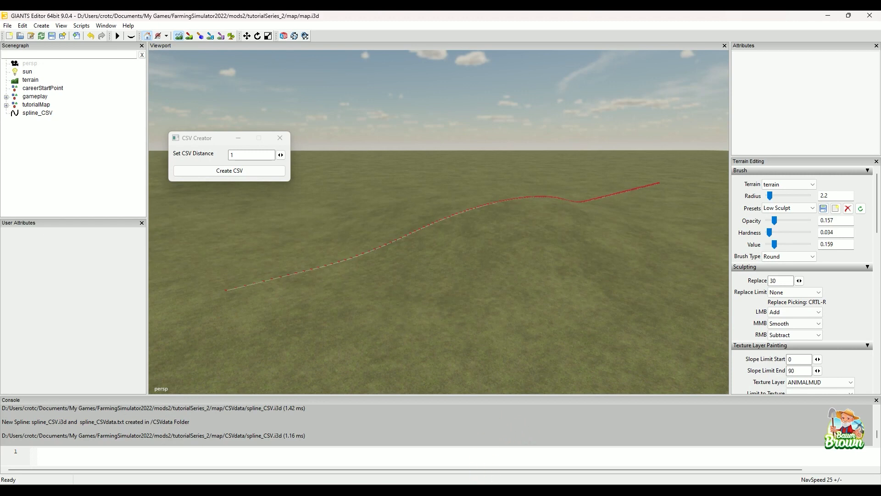
# - Switch to Firefox and open the New Spline Paint, Height, CSV, Field Creation(Dimension) Panel Scripts topic in the FarmerBoys modding Mapping forum
pyautogui.moveTo(482, 491)
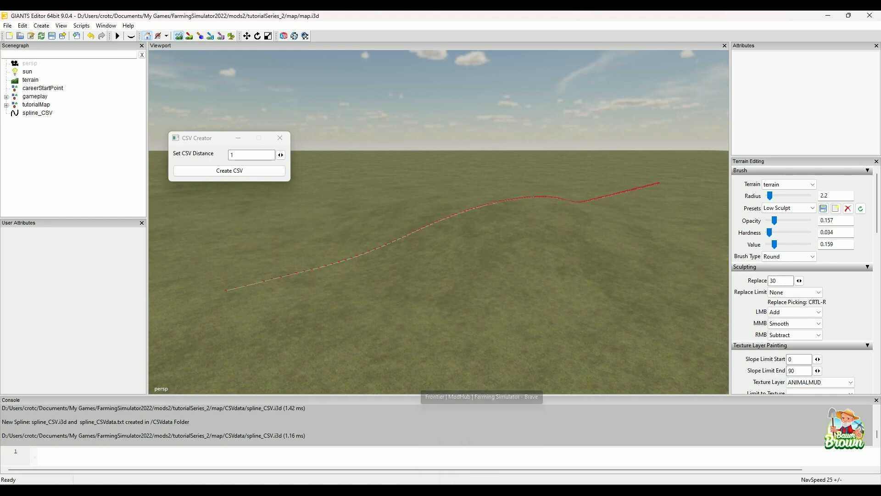
pyautogui.click(501, 490)
pyautogui.scroll(3, 361, 238)
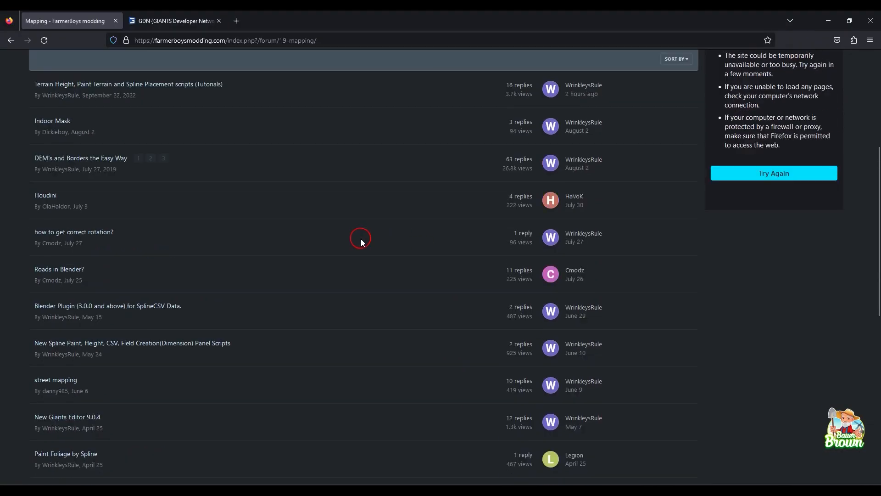
pyautogui.scroll(-6, 361, 241)
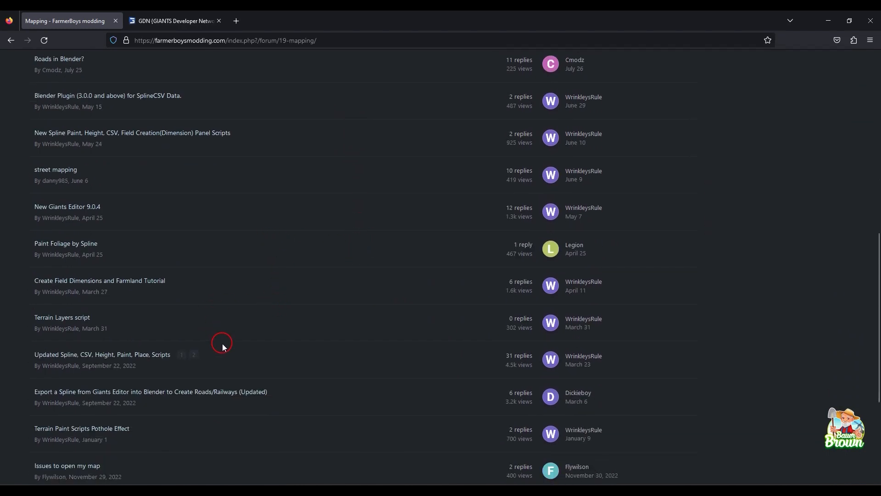
pyautogui.scroll(-2, 223, 344)
pyautogui.scroll(2, 234, 352)
pyautogui.click(200, 134)
# - Read through the panel scripts topic, covering the Spline Paint, Spline Height, CSV Creator and field creation sections
pyautogui.scroll(-8, 506, 351)
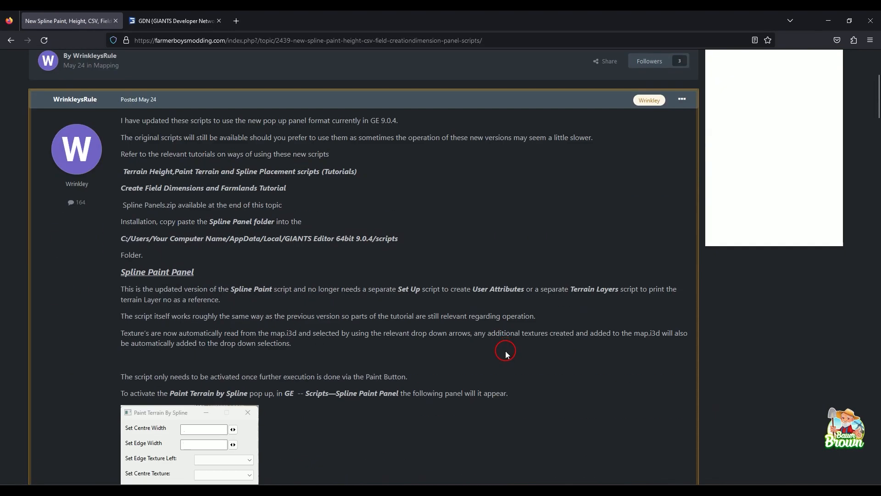
pyautogui.scroll(-7, 506, 353)
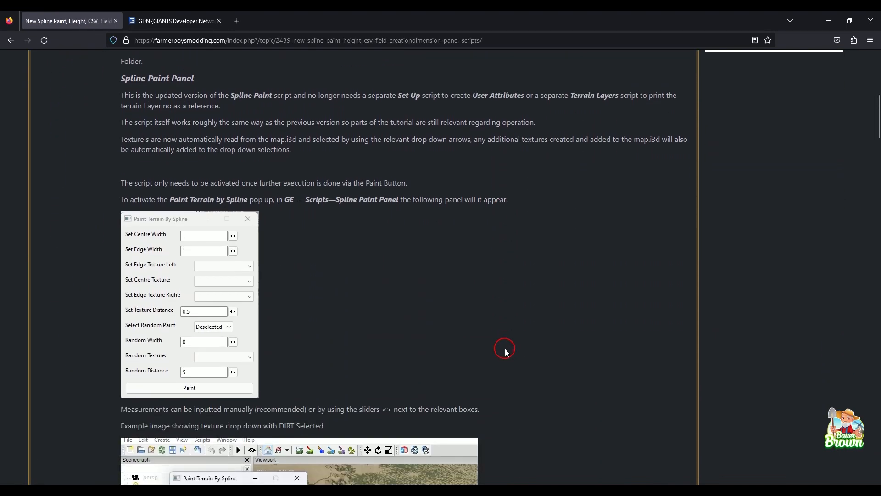
pyautogui.scroll(-9, 505, 352)
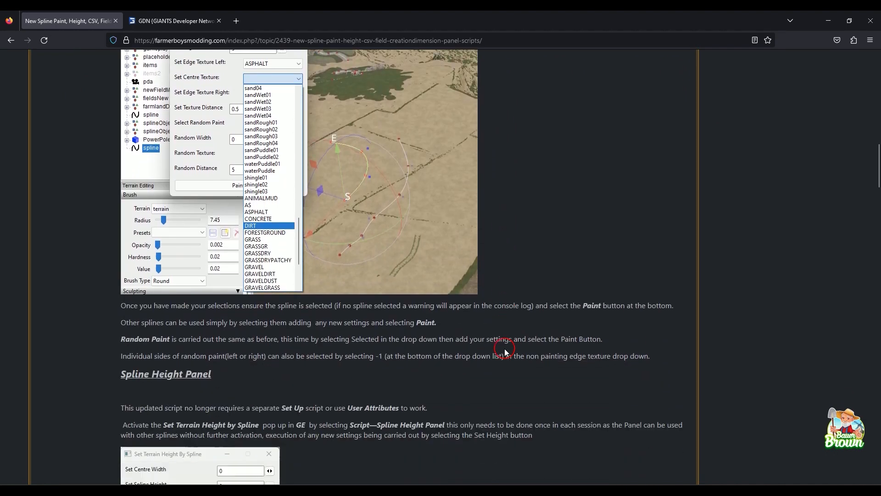
pyautogui.scroll(-6, 505, 353)
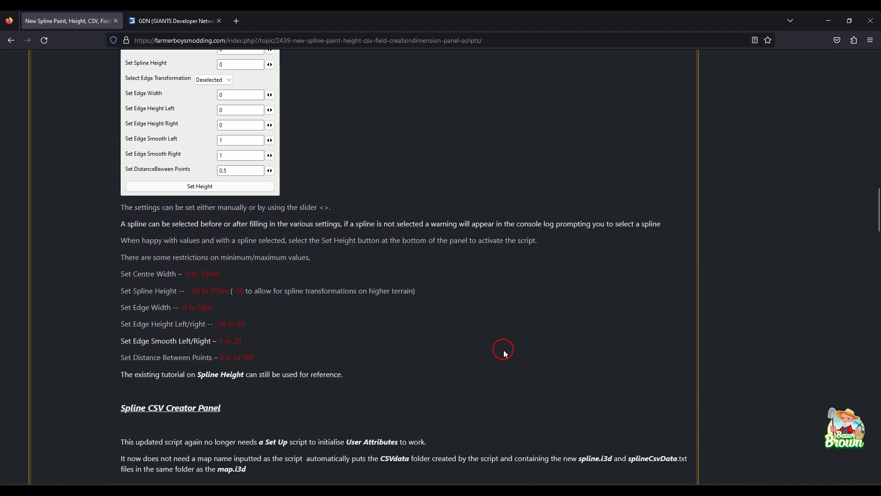
pyautogui.scroll(-6, 503, 354)
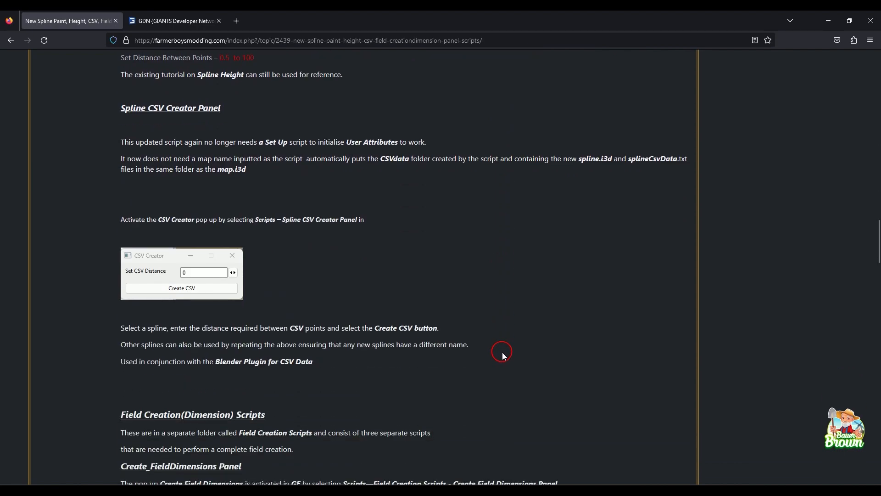
pyautogui.scroll(-14, 502, 350)
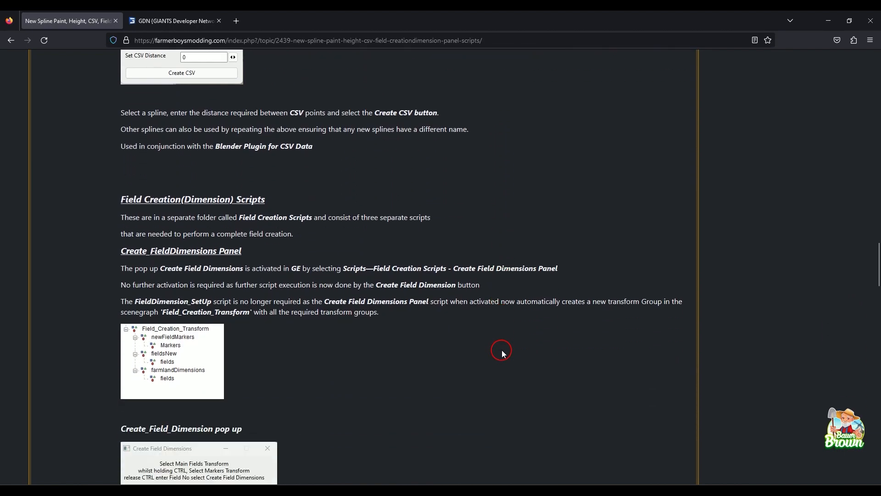
pyautogui.scroll(-4, 503, 352)
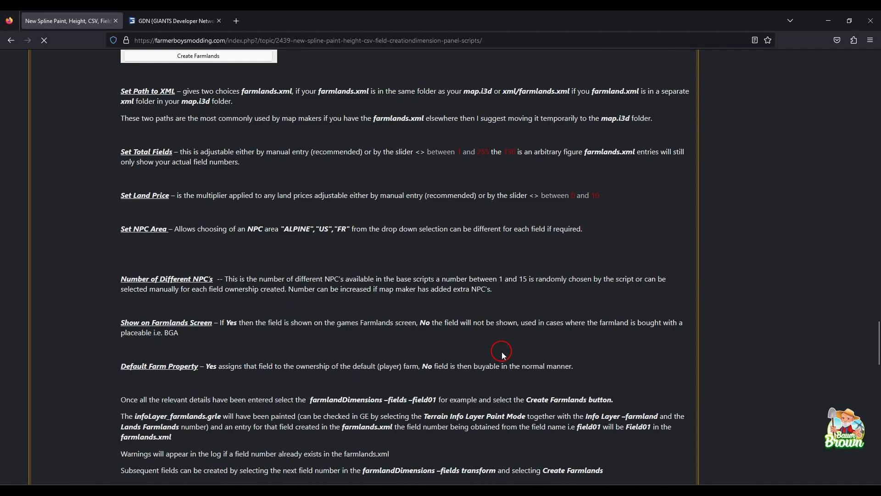
pyautogui.scroll(-15, 391, 323)
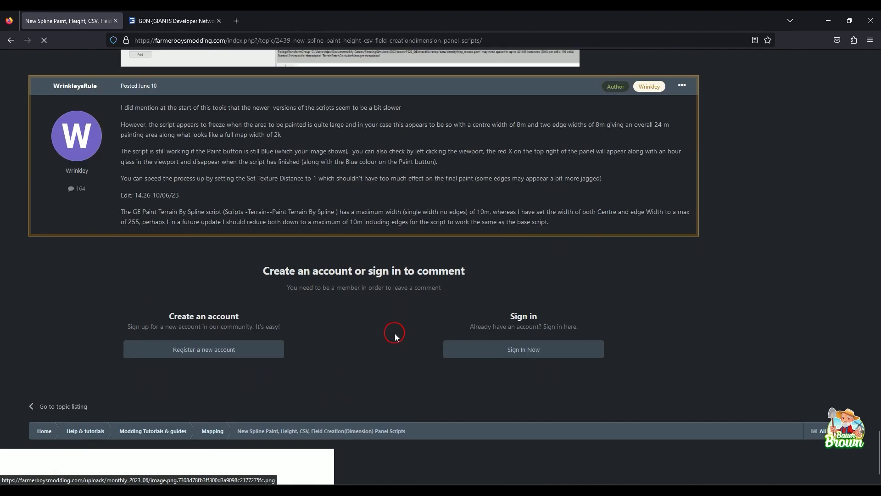
# - Review the June 10 reply, the Spline Panels.zip attachment and the field creation notes in the panel scripts topic
pyautogui.scroll(4, 397, 331)
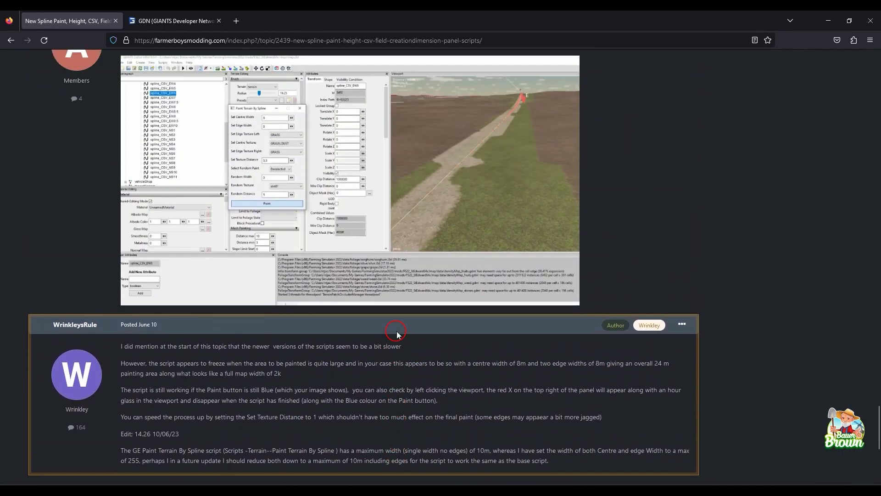
pyautogui.scroll(-4, 396, 331)
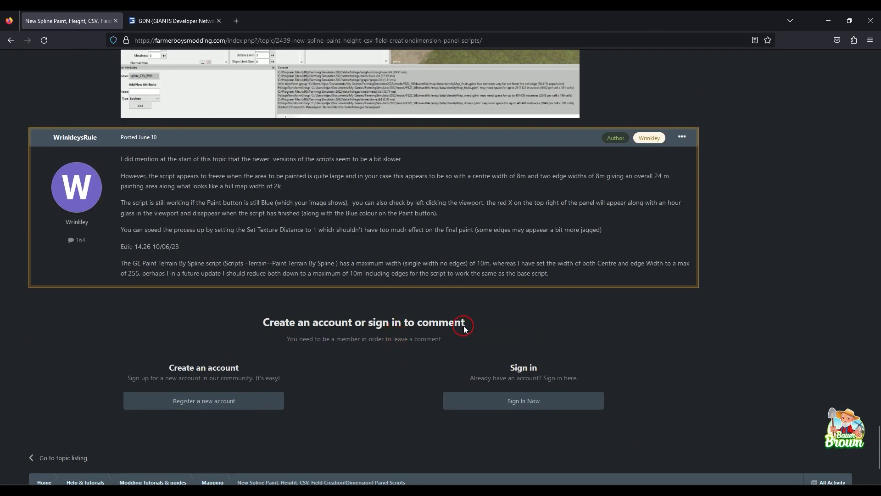
pyautogui.scroll(13, 291, 275)
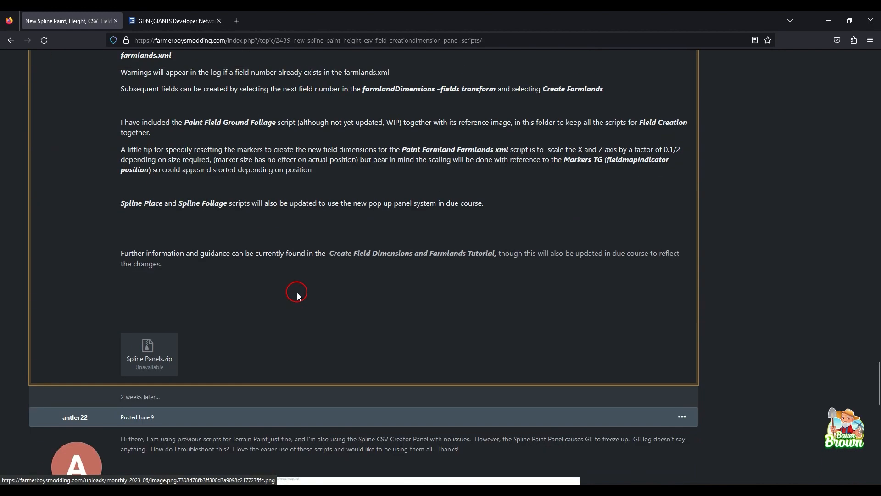
pyautogui.scroll(12, 342, 301)
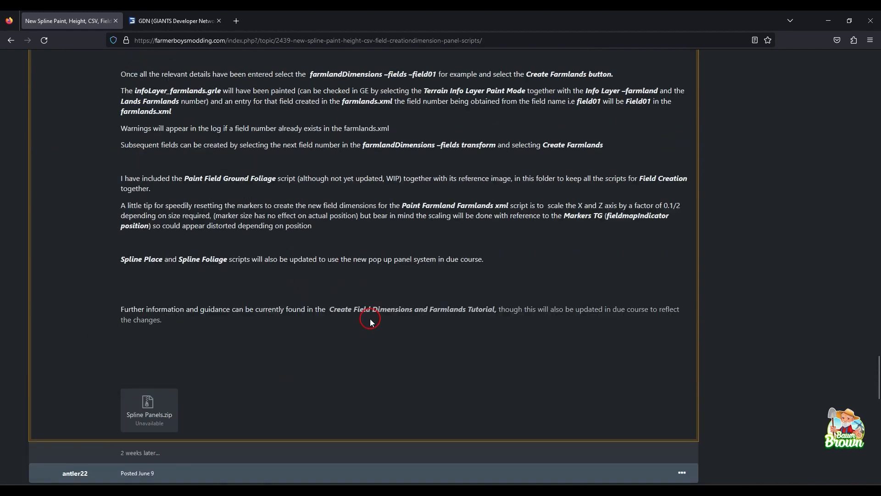
pyautogui.scroll(-13, 362, 312)
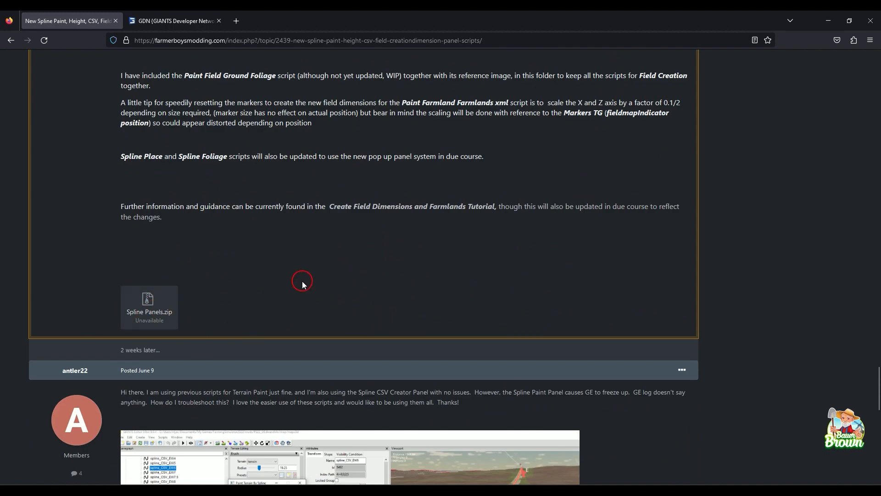
pyautogui.scroll(18, 363, 285)
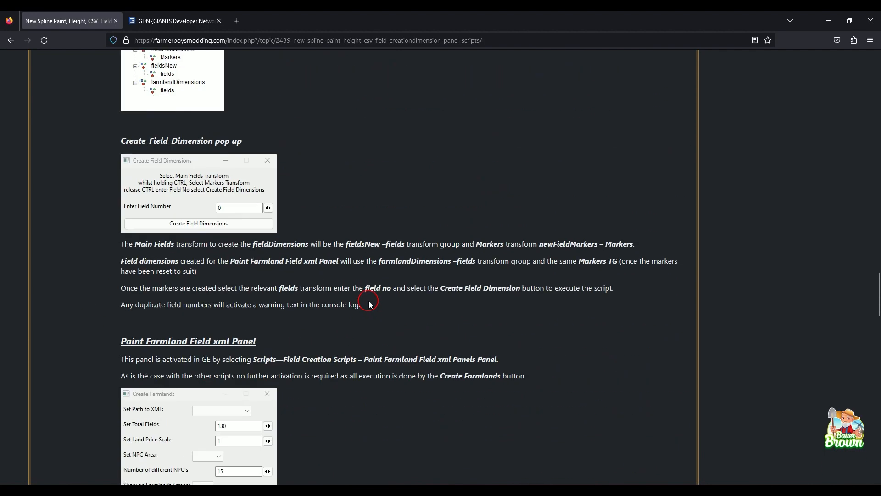
pyautogui.scroll(8, 370, 304)
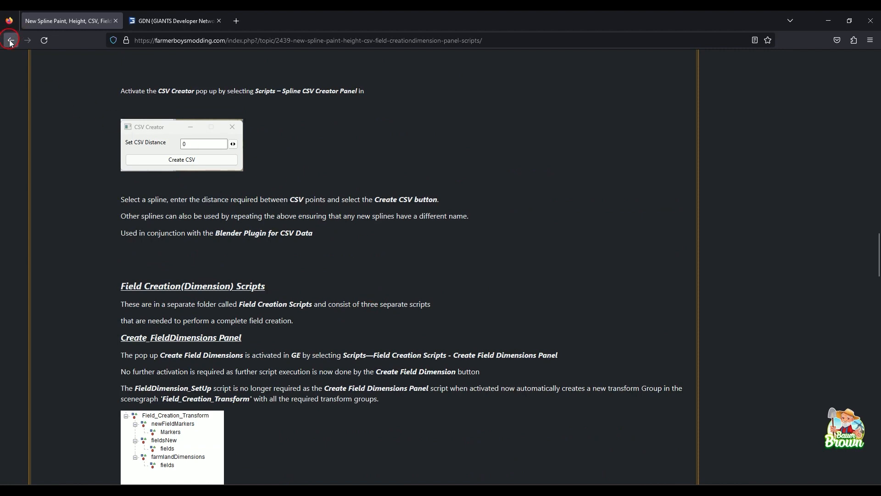
# - Return to the Mapping topic list, look over the other script topics, and open Blender Plugin (3.0.0 and above) for SplineCSV Data
pyautogui.click(11, 40)
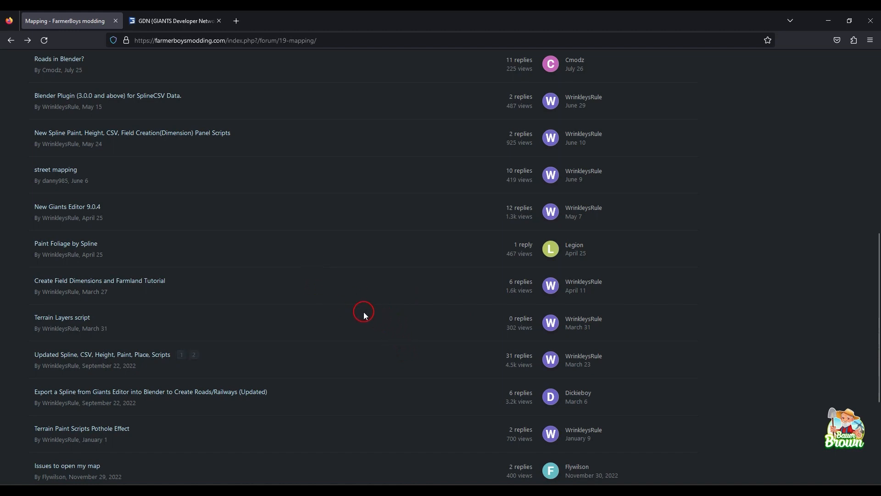
pyautogui.scroll(-2, 360, 312)
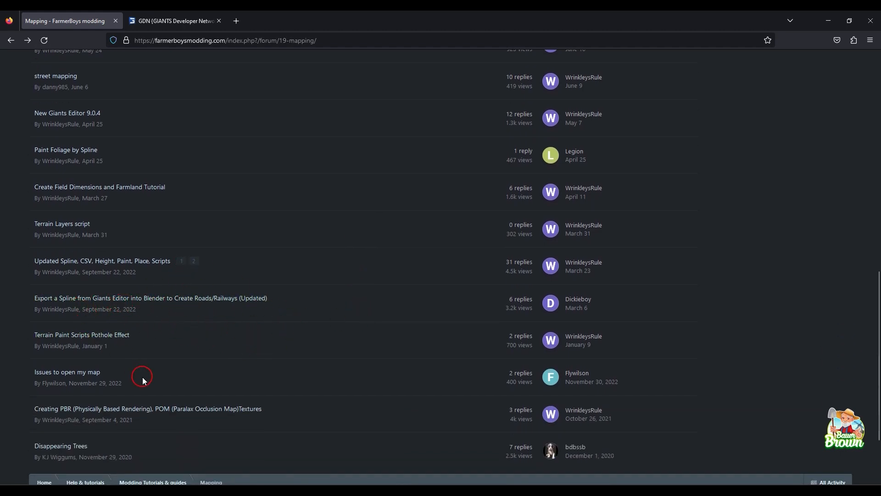
pyautogui.scroll(-2, 143, 380)
pyautogui.scroll(3, 150, 378)
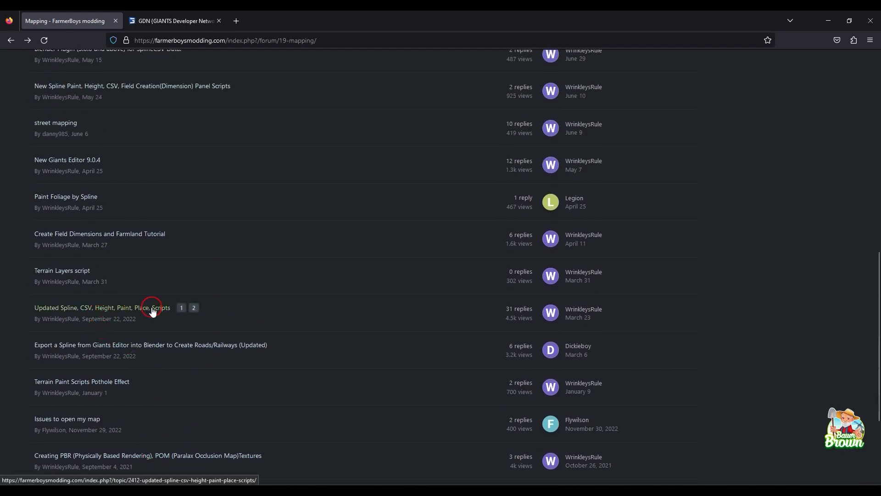
pyautogui.scroll(1, 153, 311)
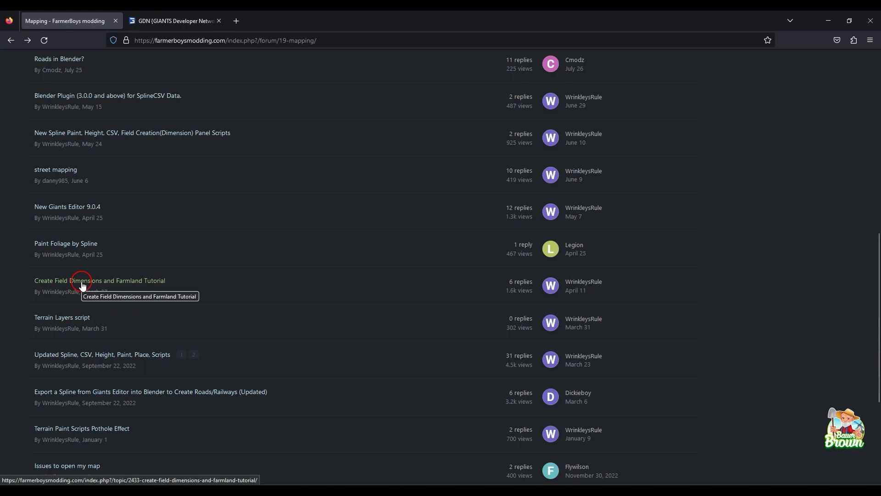
pyautogui.scroll(2, 82, 284)
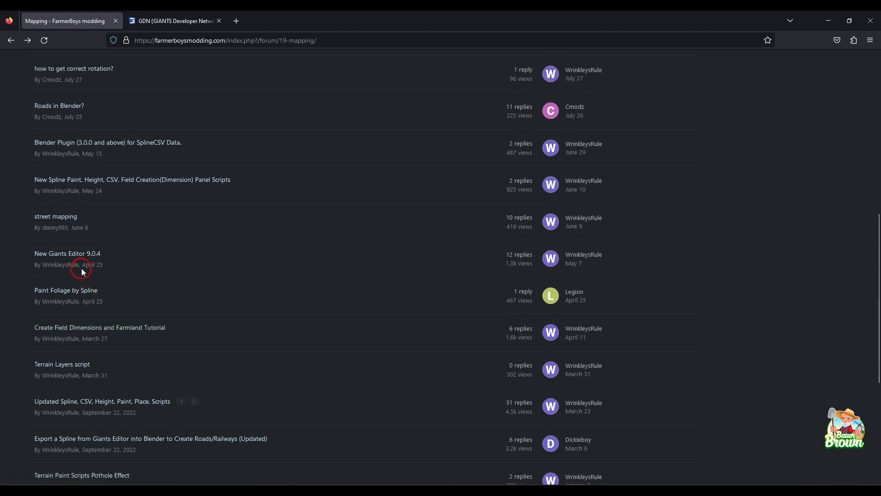
pyautogui.scroll(1, 82, 271)
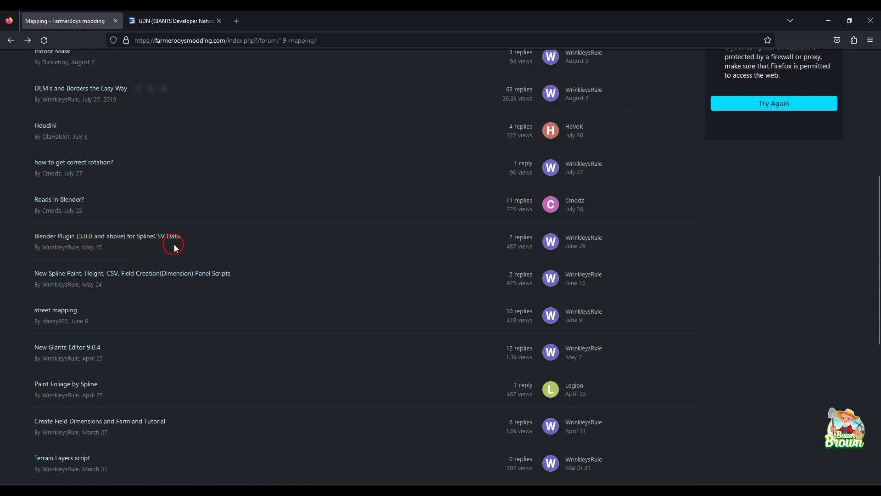
pyautogui.click(157, 242)
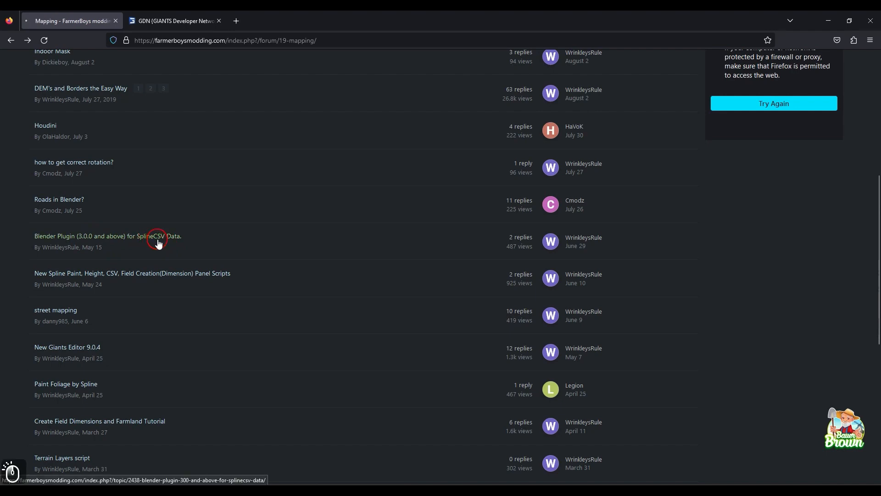
# - Examine the Blender plugin topic down to the spline_csv_importer.zip attachment and the replies about where to install it
pyautogui.scroll(-6, 431, 313)
pyautogui.scroll(-15, 431, 312)
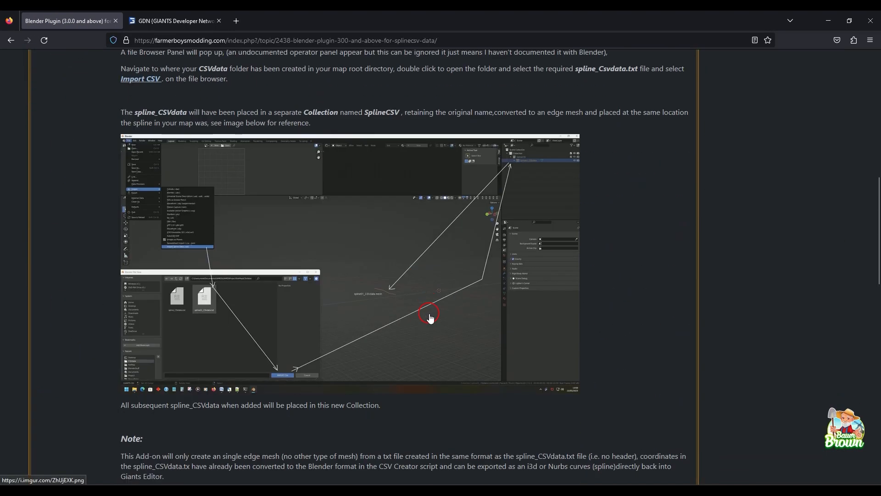
pyautogui.scroll(1, 427, 303)
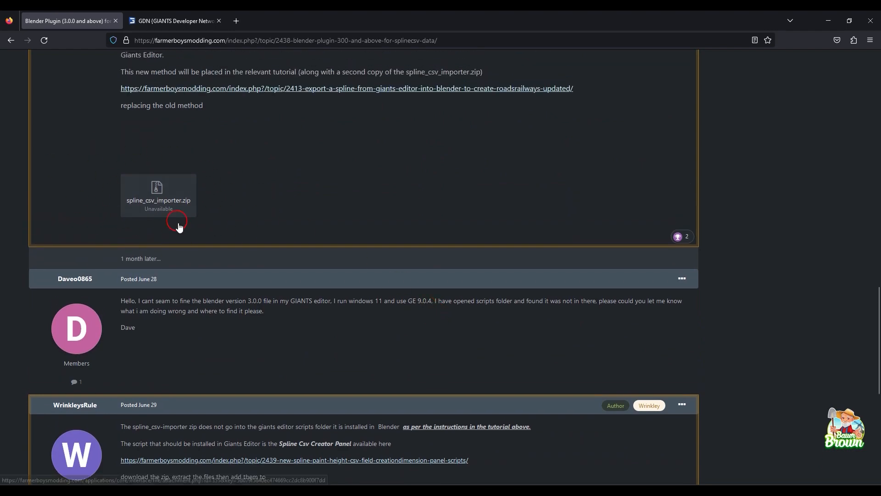
pyautogui.scroll(-7, 322, 247)
pyautogui.scroll(2, 346, 298)
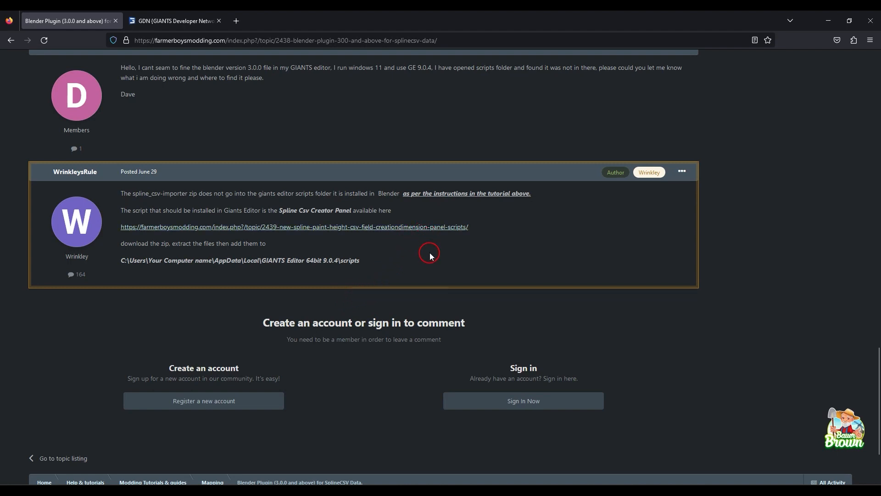
# - Go back through the plugin topic and review the add-on's note, installation steps and instructions for importing the spline CSV data into Blender
pyautogui.scroll(3, 369, 258)
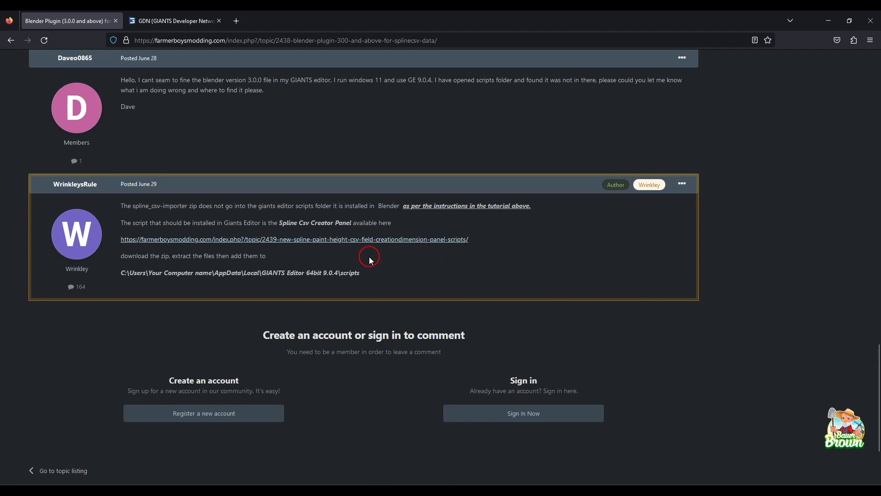
pyautogui.scroll(5, 469, 348)
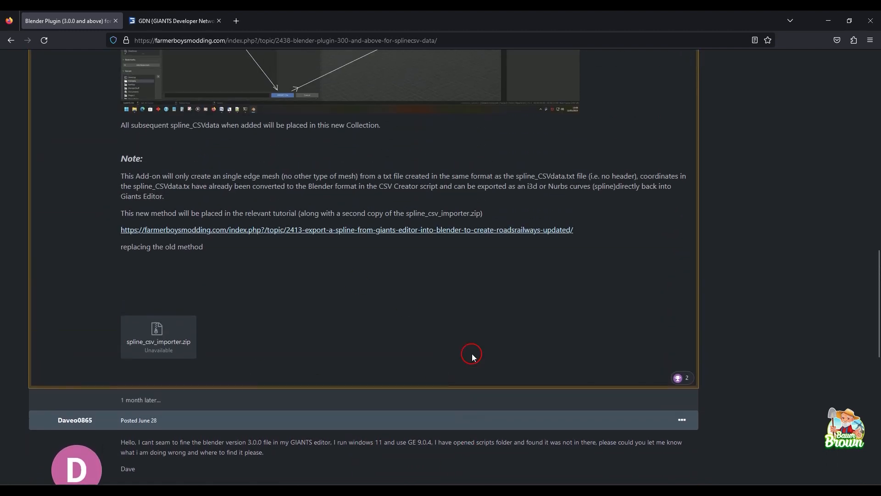
pyautogui.scroll(1, 459, 349)
pyautogui.scroll(1, 457, 344)
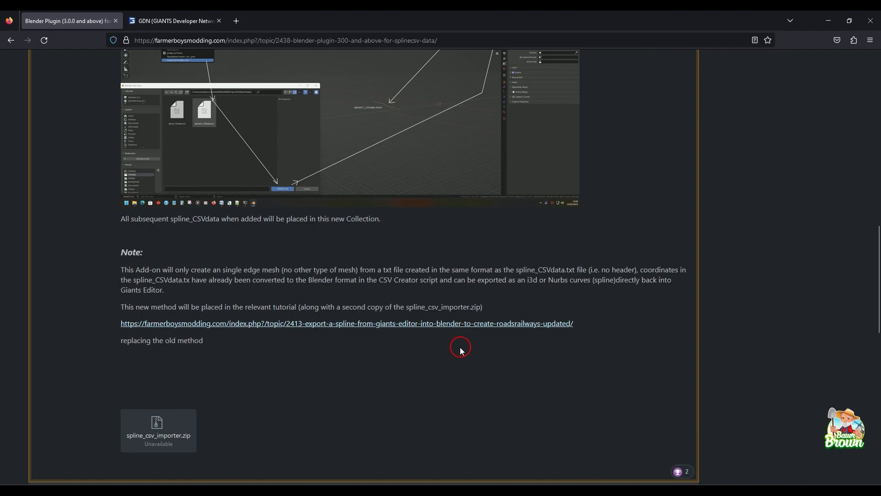
pyautogui.scroll(5, 331, 360)
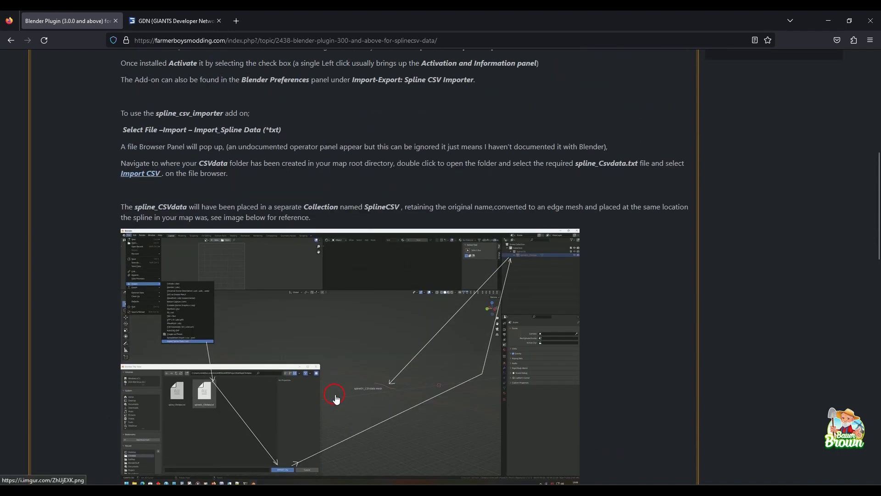
pyautogui.scroll(5, 618, 279)
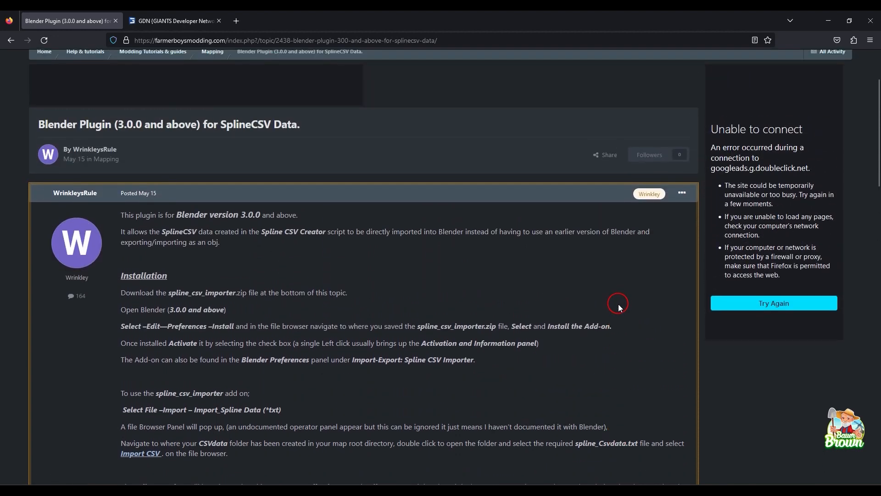
pyautogui.scroll(-2, 619, 305)
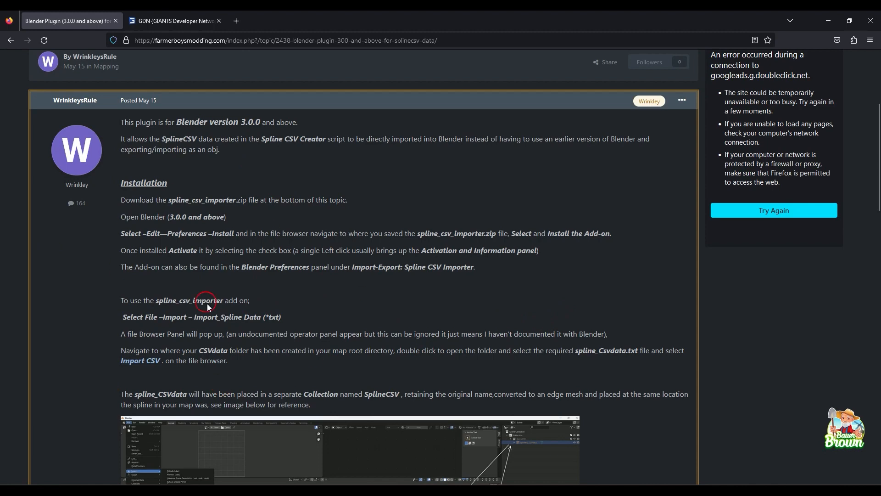
pyautogui.scroll(-4, 350, 300)
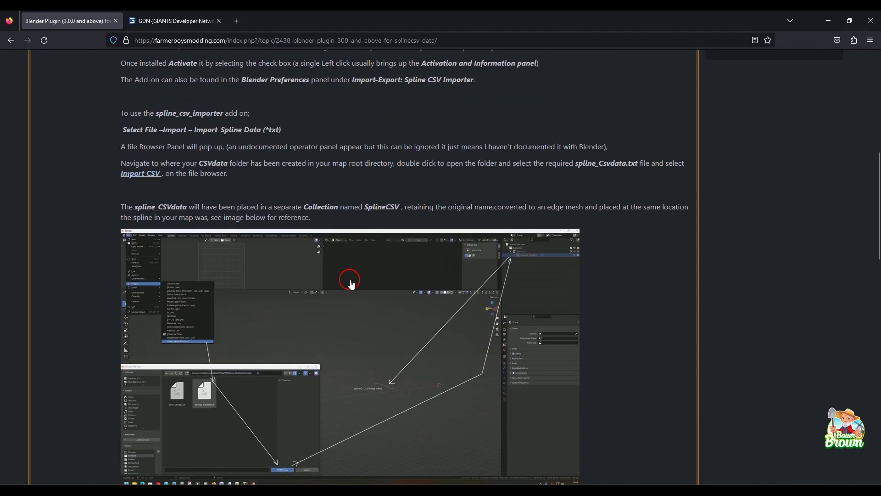
# - Review the spline CSV import instructions and the reference image in the plugin topic, and return to the Mapping topic list
pyautogui.scroll(-1, 616, 172)
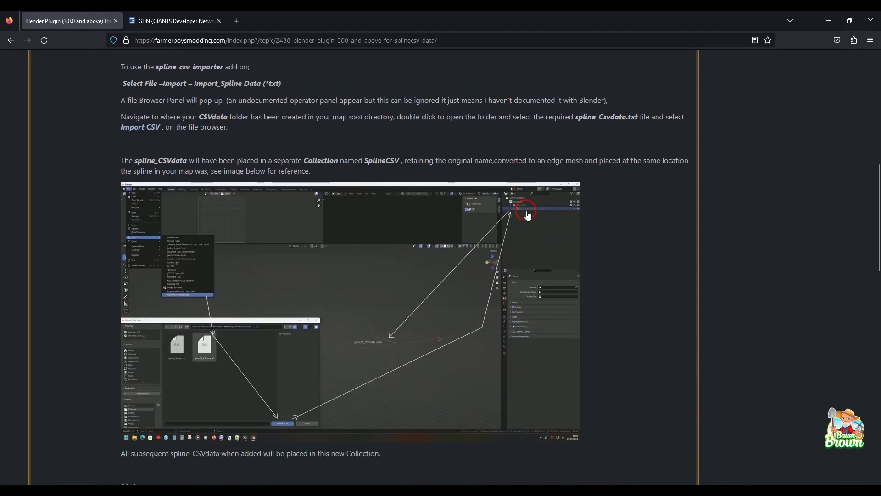
pyautogui.scroll(5, 569, 248)
pyautogui.scroll(-5, 565, 268)
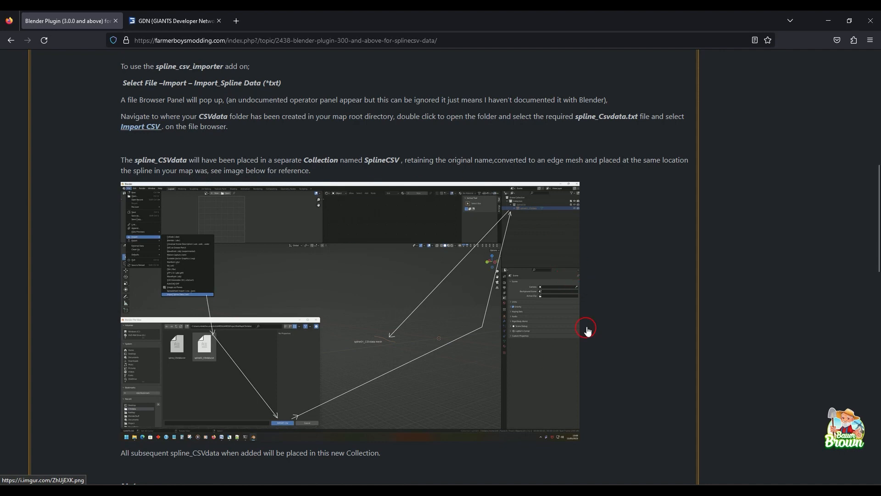
pyautogui.scroll(2, 442, 282)
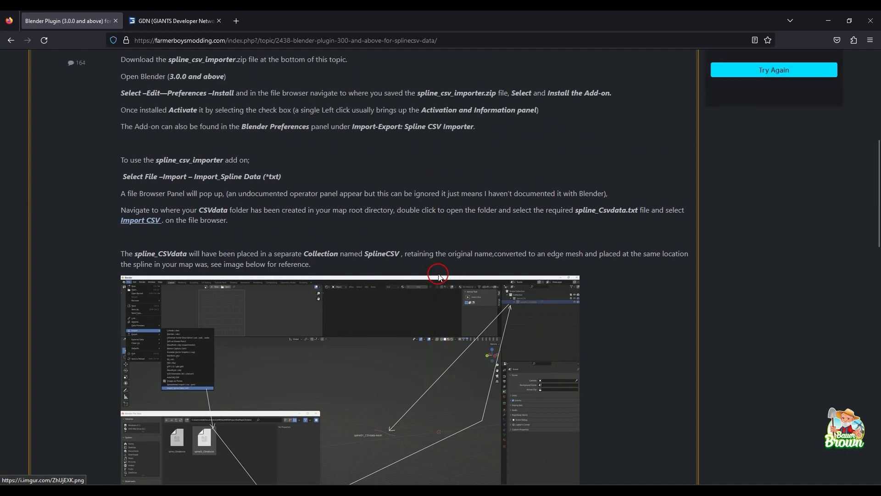
pyautogui.click(15, 42)
# - Open the GDN Downloads page and look over the Editor, Exporter, Debugger, Other Tools and Modding downloads
pyautogui.click(177, 20)
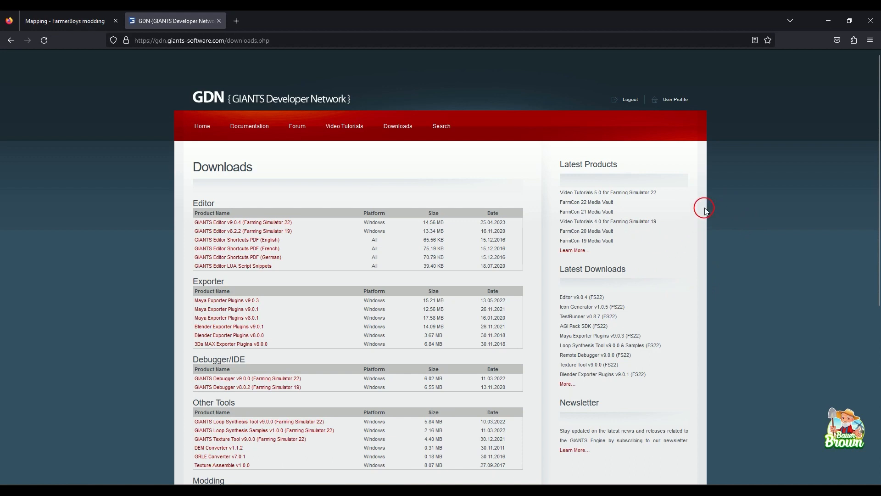
pyautogui.scroll(-3, 709, 216)
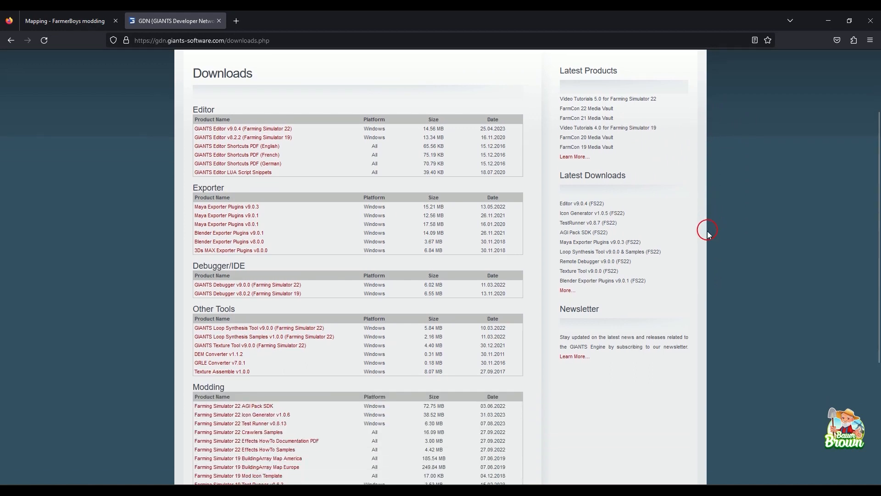
pyautogui.scroll(3, 705, 229)
pyautogui.click(400, 125)
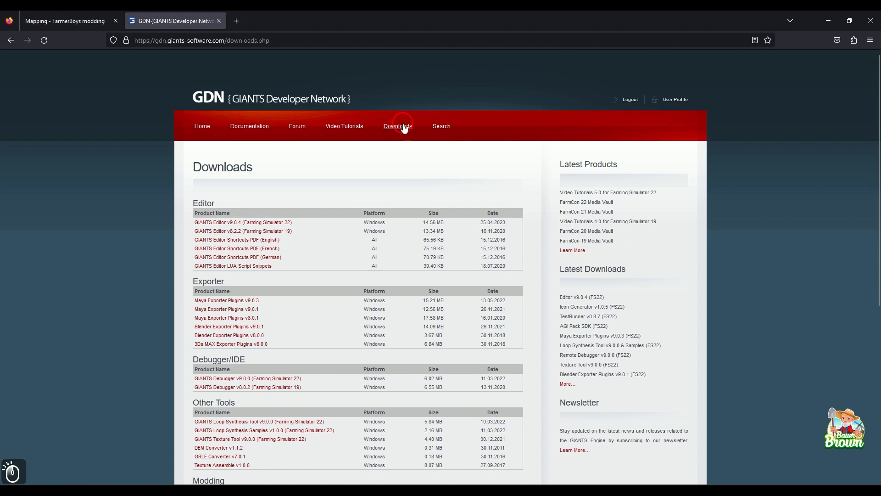
pyautogui.scroll(-3, 427, 235)
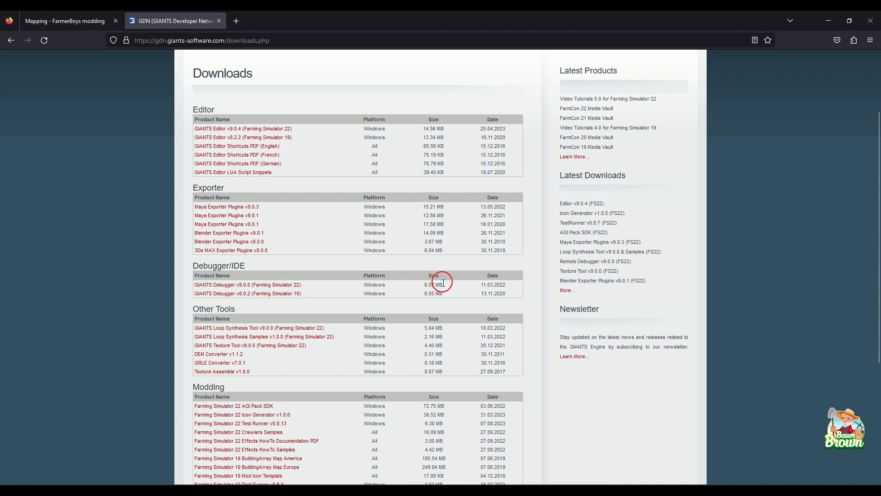
pyautogui.scroll(-3, 443, 283)
pyautogui.scroll(3, 437, 283)
# - Revisit the forum's Mapping list and the GDN downloads, ending at the Blender Plugin (3.0.0 and above) topic entry
pyautogui.click(65, 21)
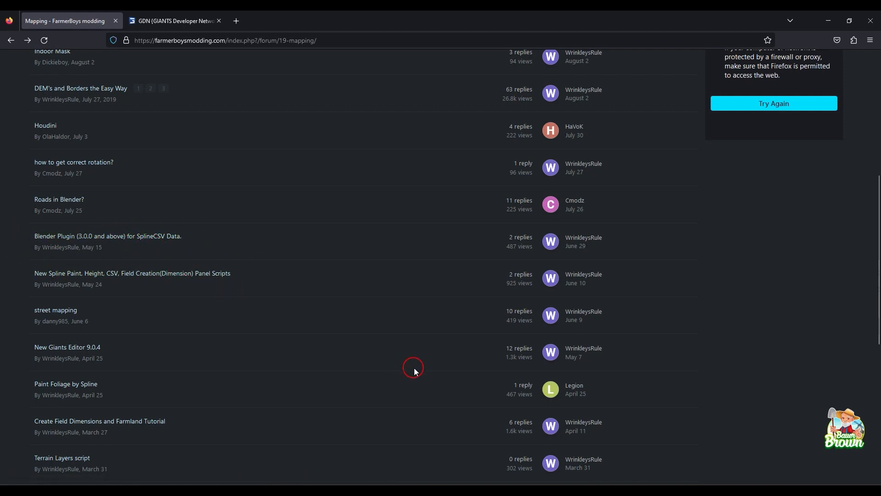
pyautogui.click(175, 21)
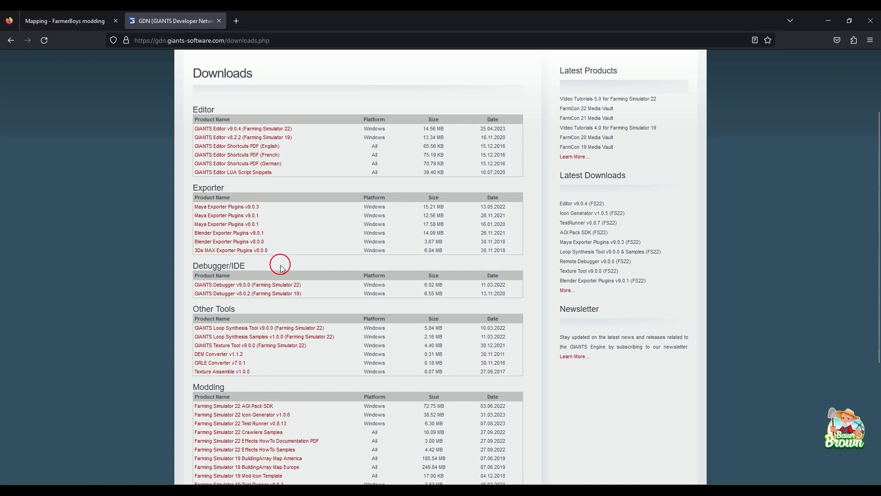
pyautogui.click(46, 21)
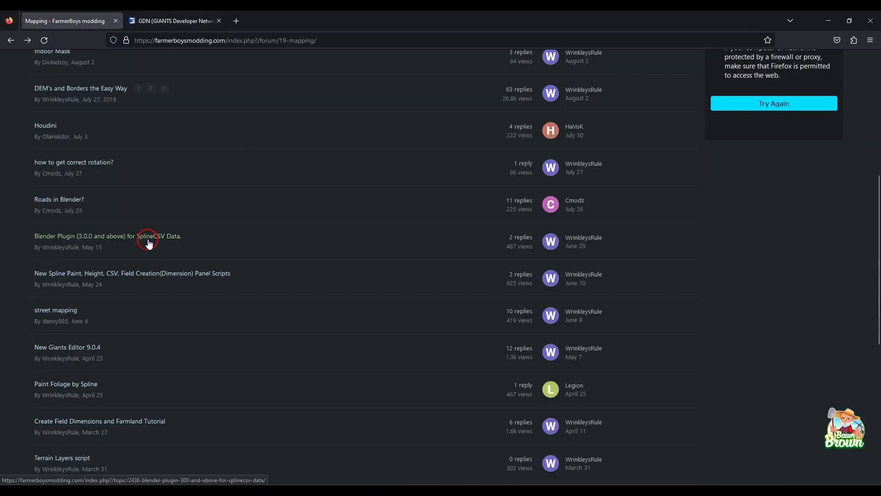
pyautogui.moveTo(147, 244)
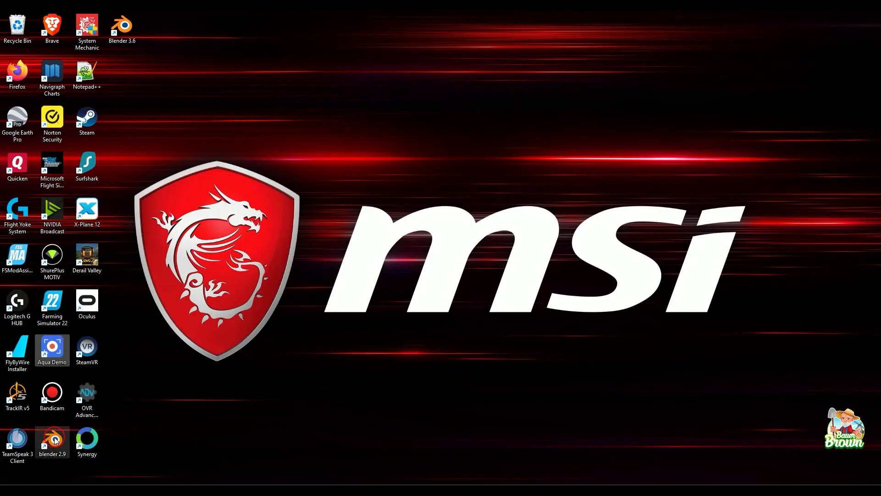
# - Launch Blender 2.9, dismiss the splash screen and display the Add-ons preferences
pyautogui.doubleClick(58, 446)
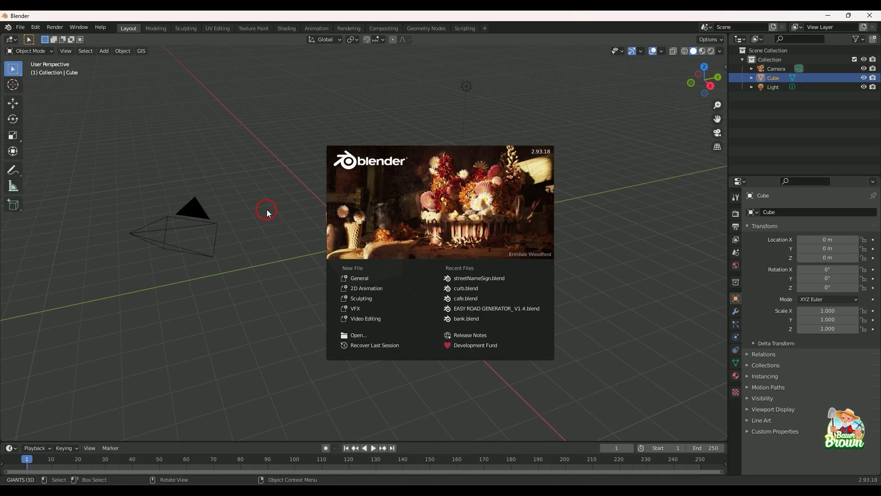
pyautogui.click(268, 211)
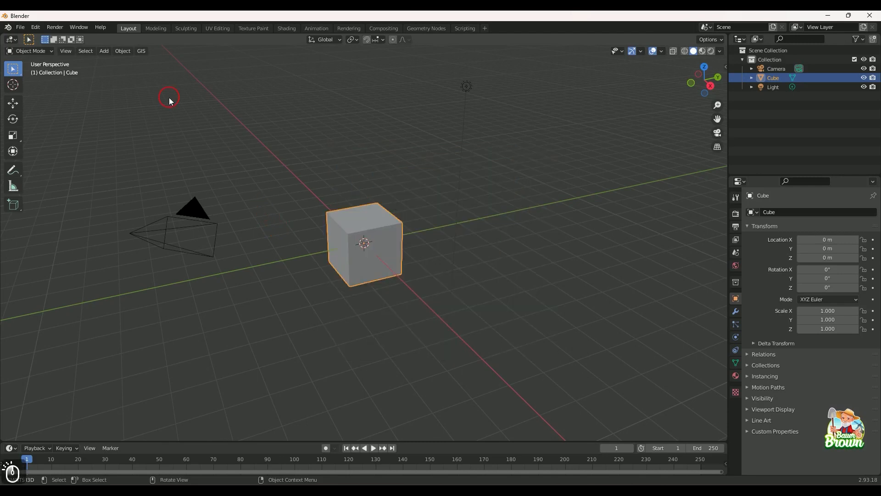
pyautogui.click(36, 29)
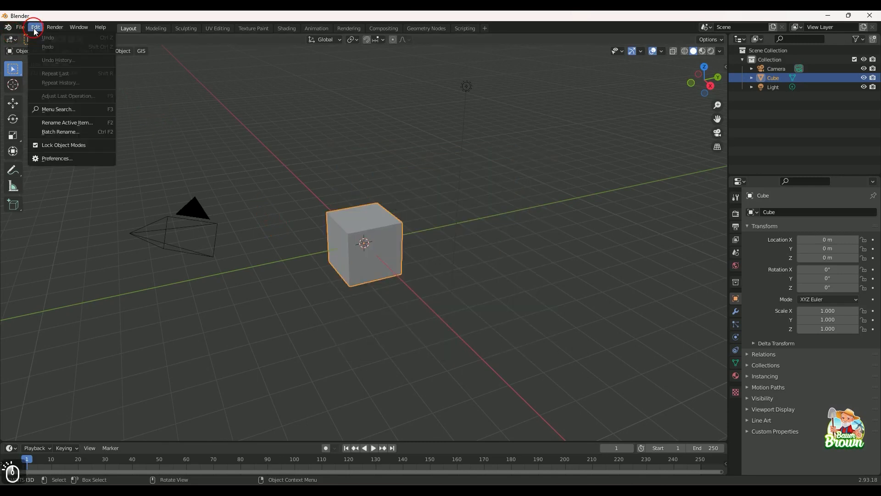
pyautogui.click(71, 157)
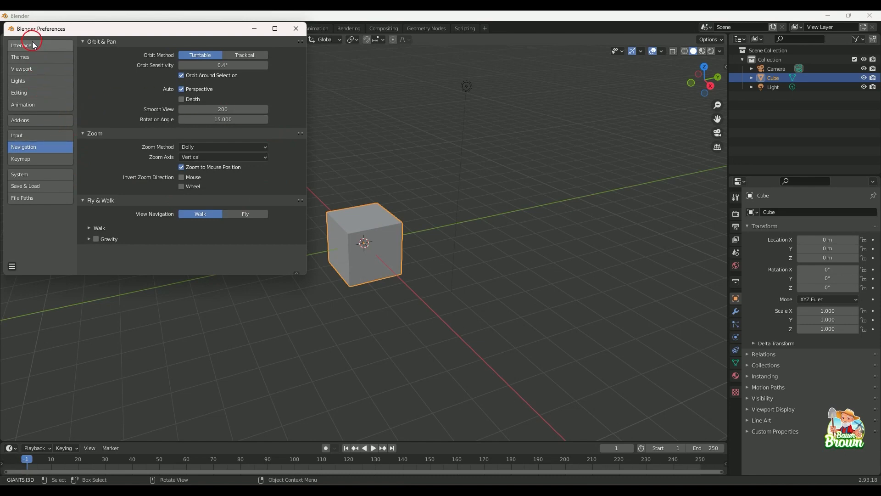
pyautogui.click(43, 120)
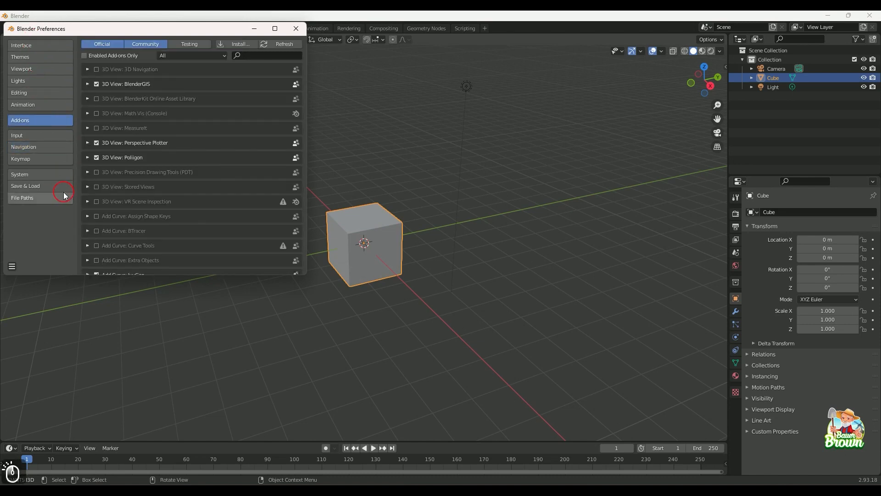
# - Browse Documents for an add-on zip to install, select synergy-diagnostic.zip, cancel the installation and close the preferences
pyautogui.click(236, 43)
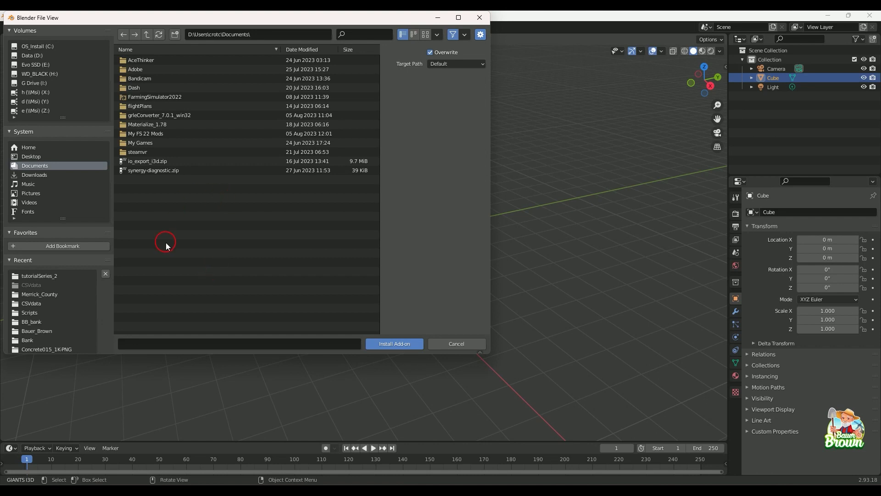
pyautogui.click(159, 171)
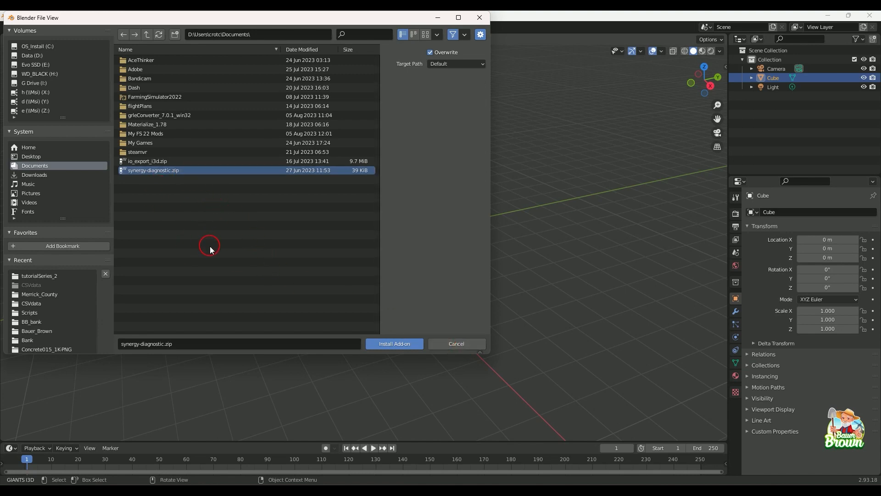
pyautogui.click(473, 345)
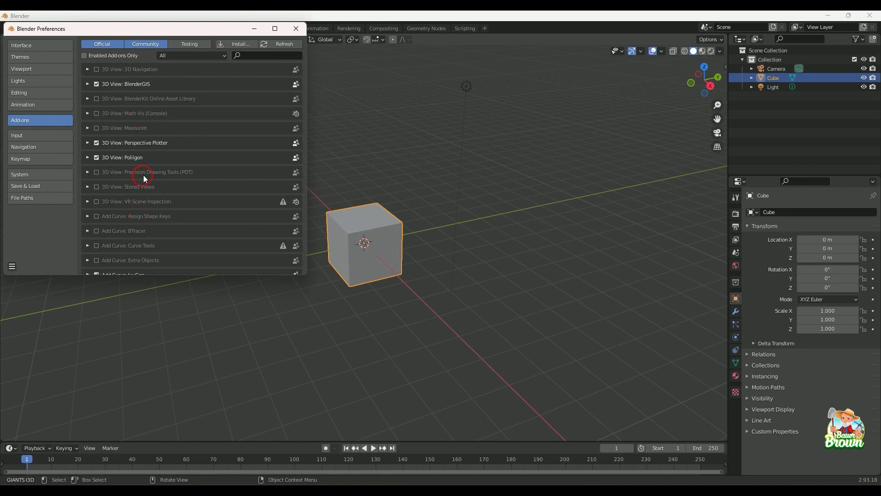
pyautogui.click(300, 31)
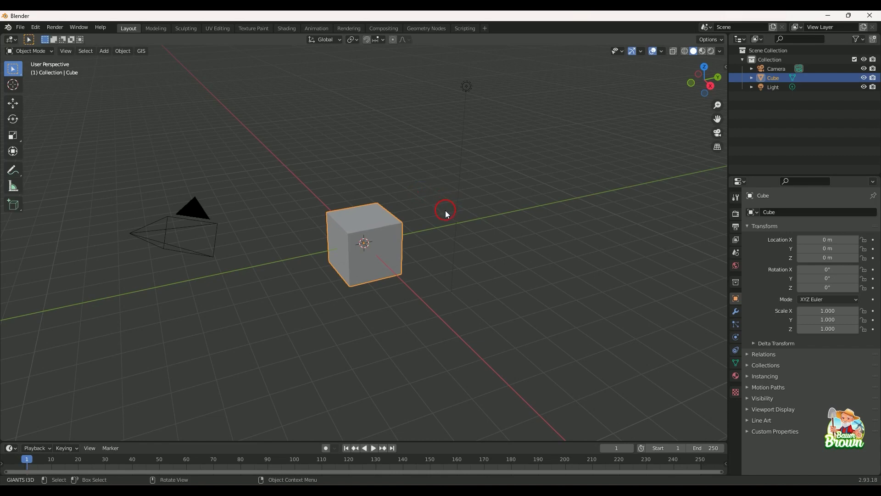
# - Delete the default cube and open the file browser for Import Spline Data (.txt)
pyautogui.press('Delete')
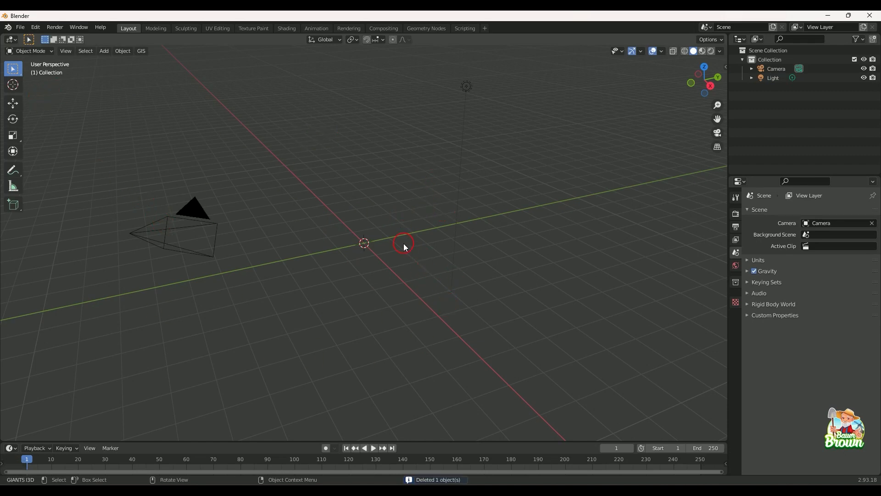
pyautogui.click(19, 28)
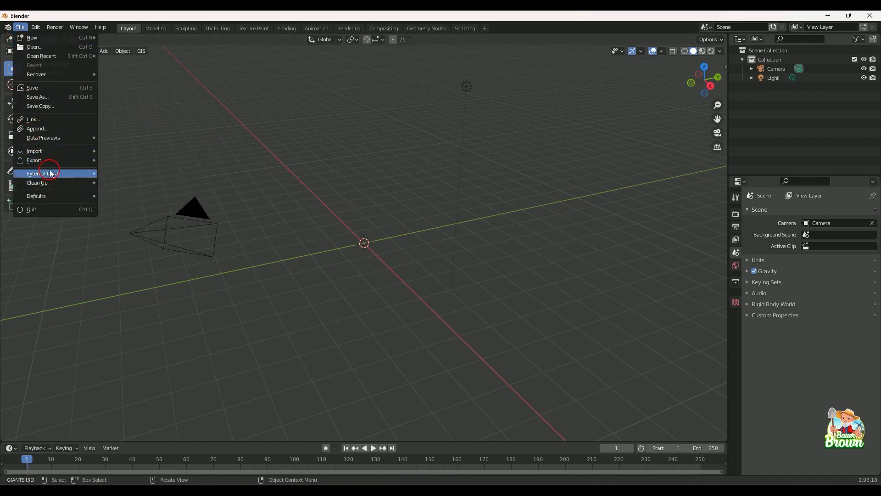
pyautogui.moveTo(55, 151)
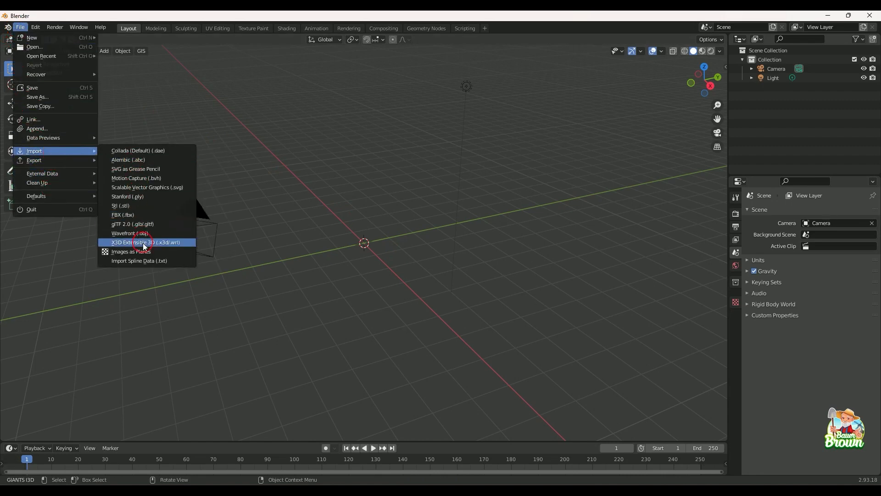
pyautogui.click(144, 260)
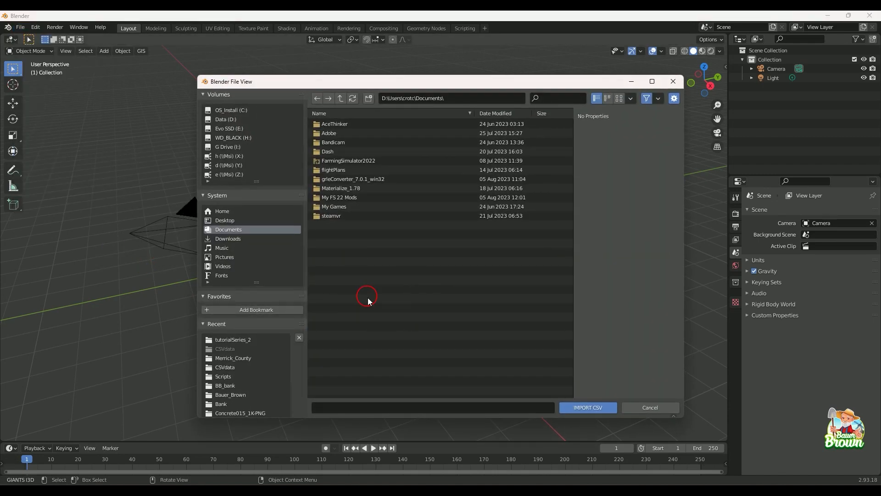
pyautogui.moveTo(434, 81); pyautogui.dragTo(413, 88)
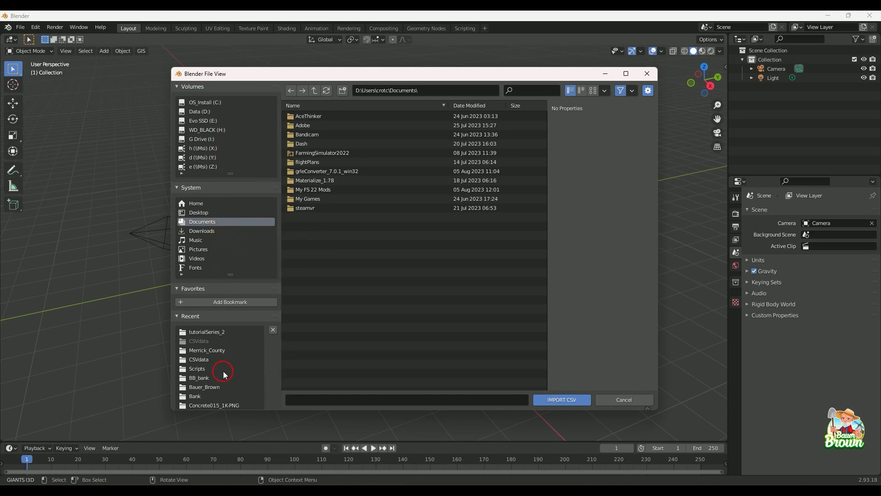
# - Import spline_CSVdata.txt from the CSVdata folder inside the tutorialSeries_2 map folder
pyautogui.click(217, 333)
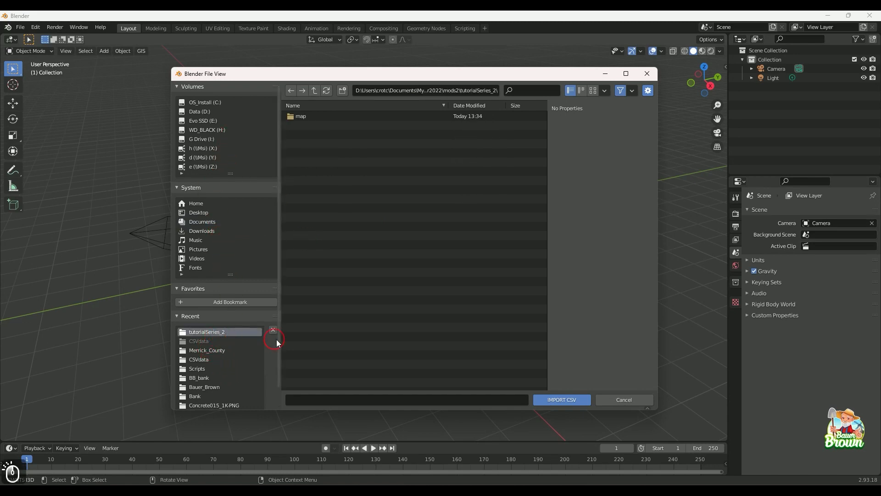
pyautogui.click(321, 117)
pyautogui.click(321, 117)
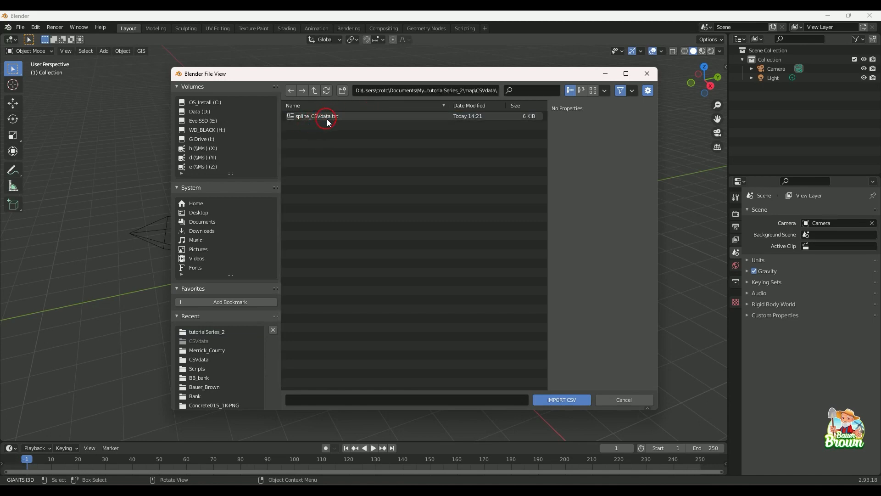
pyautogui.click(327, 117)
pyautogui.click(569, 402)
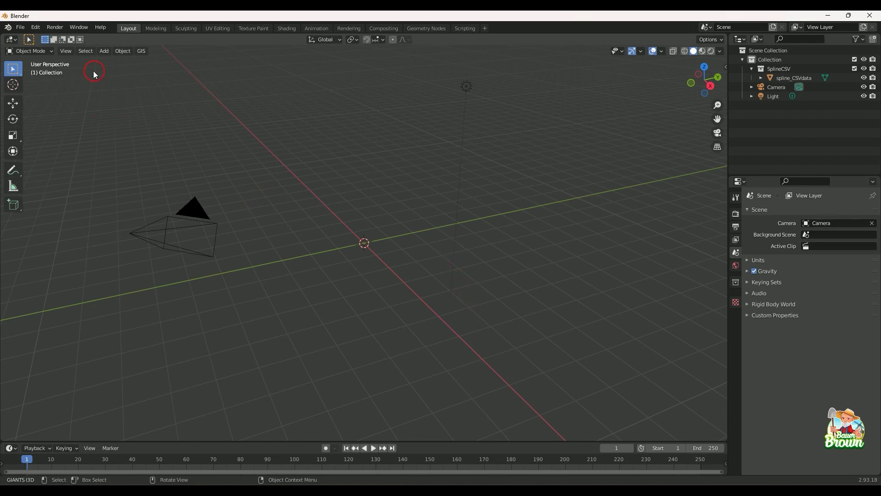
# - Select the spline_CSVdata object, frame it in the viewport and examine the spline's shape from several angles
pyautogui.click(809, 79)
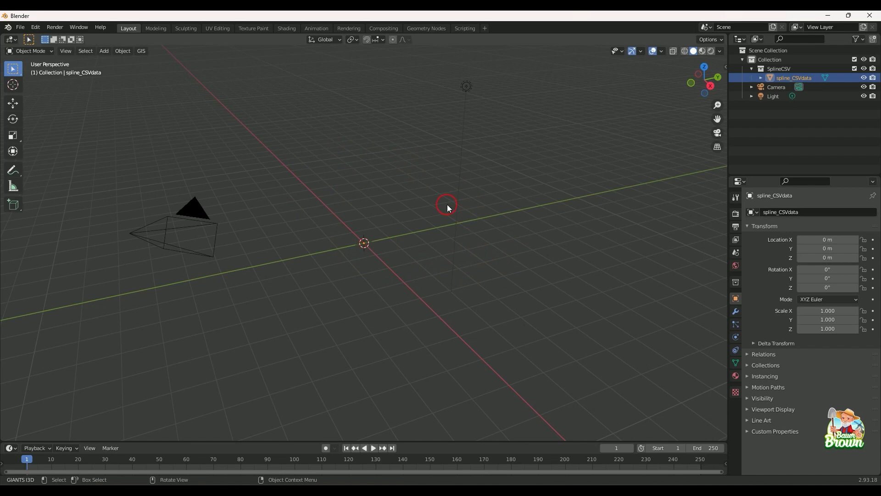
pyautogui.press('KP_Decimal')
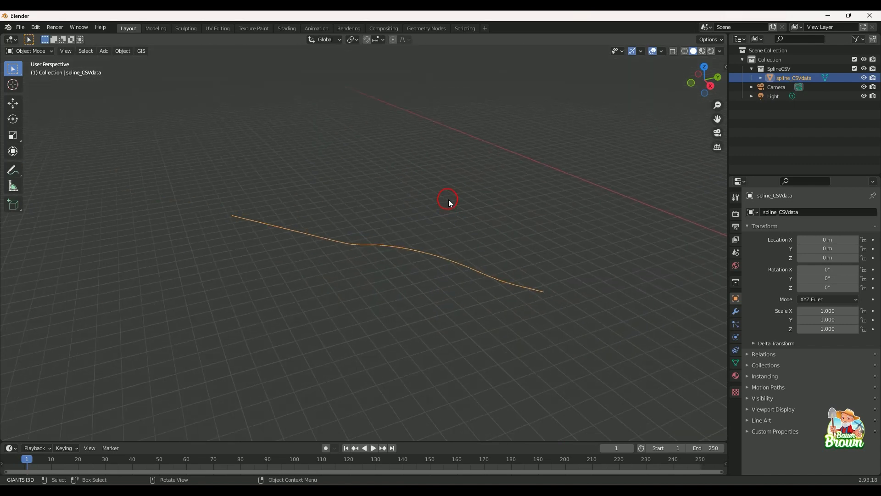
pyautogui.moveTo(334, 271); pyautogui.dragTo(358, 254, button='middle')
pyautogui.moveTo(401, 278); pyautogui.dragTo(271, 253, button='middle')
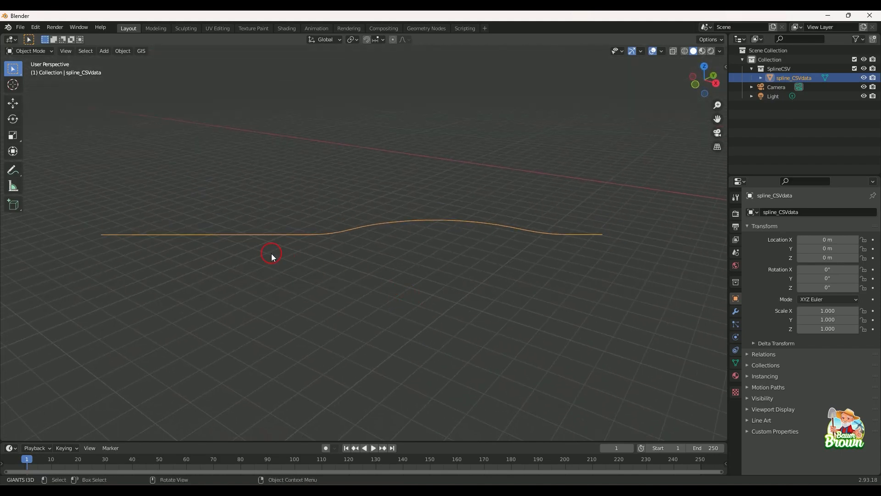
pyautogui.moveTo(401, 279)
pyautogui.mouseDown(button='middle')
pyautogui.moveTo(514, 300)
pyautogui.moveTo(550, 265)
pyautogui.moveTo(472, 284)
pyautogui.moveTo(391, 281)
pyautogui.moveTo(364, 269)
pyautogui.moveTo(451, 288)
pyautogui.moveTo(517, 257)
pyautogui.moveTo(438, 272)
pyautogui.moveTo(400, 264)
pyautogui.moveTo(393, 249)
pyautogui.moveTo(395, 276)
pyautogui.moveTo(386, 280)
pyautogui.mouseUp(button='middle')
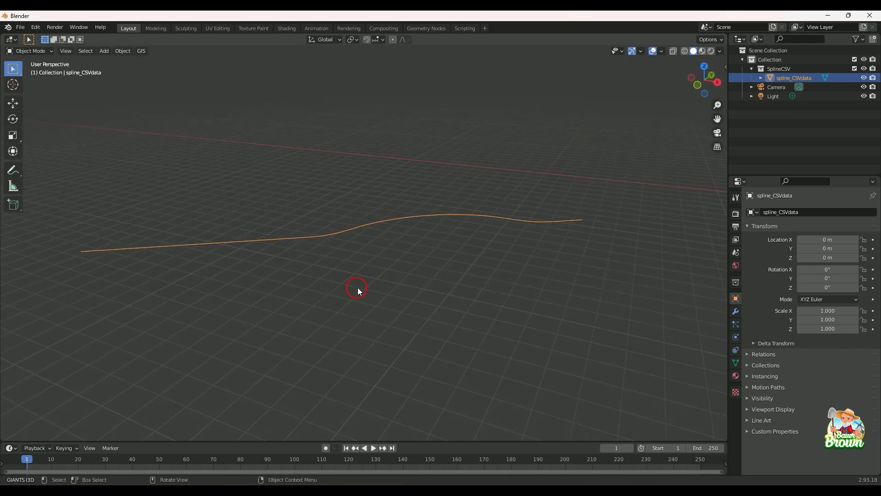
pyautogui.moveTo(299, 238); pyautogui.dragTo(384, 277, button='middle')
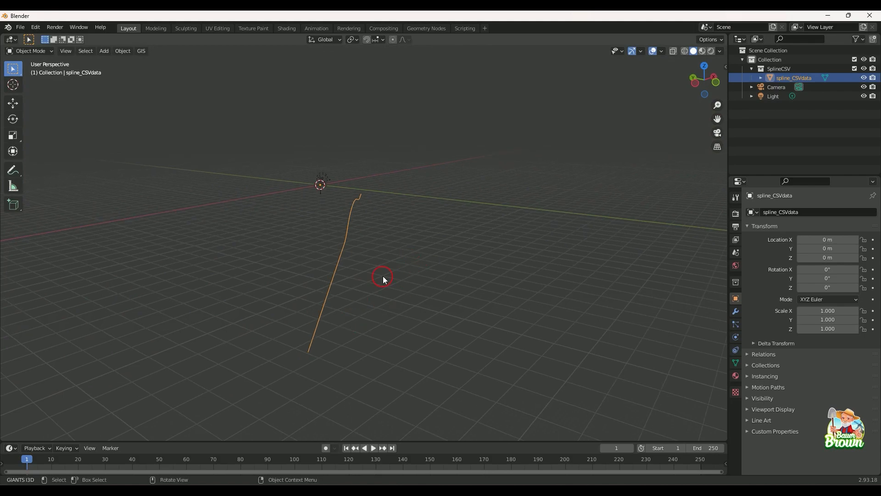
pyautogui.moveTo(457, 252); pyautogui.dragTo(231, 268, button='middle')
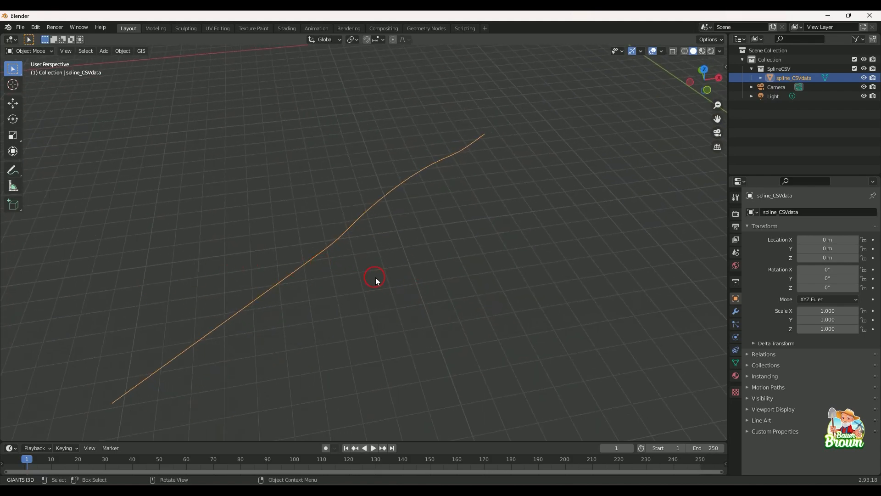
pyautogui.moveTo(376, 277); pyautogui.dragTo(248, 230, button='middle')
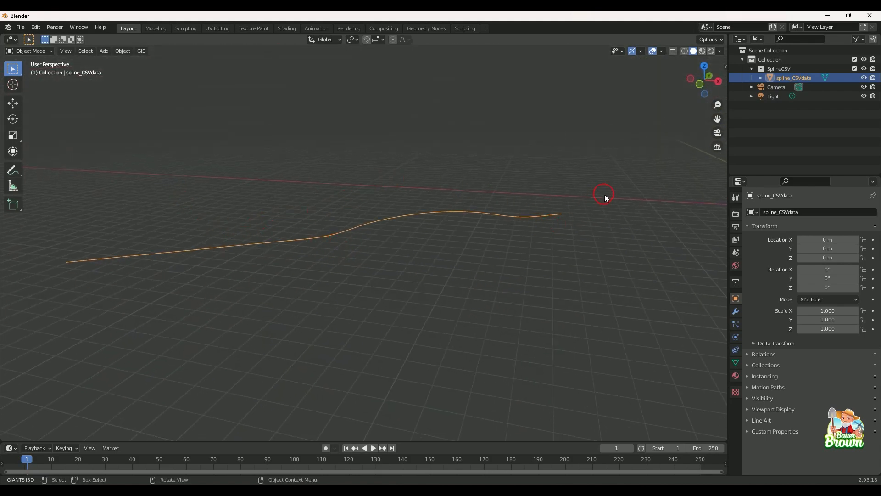
# - Switch the imported spline_CSVdata mesh to Edit Mode and try extruding and rotating all its vertices
pyautogui.moveTo(604, 194); pyautogui.dragTo(420, 296, button='middle')
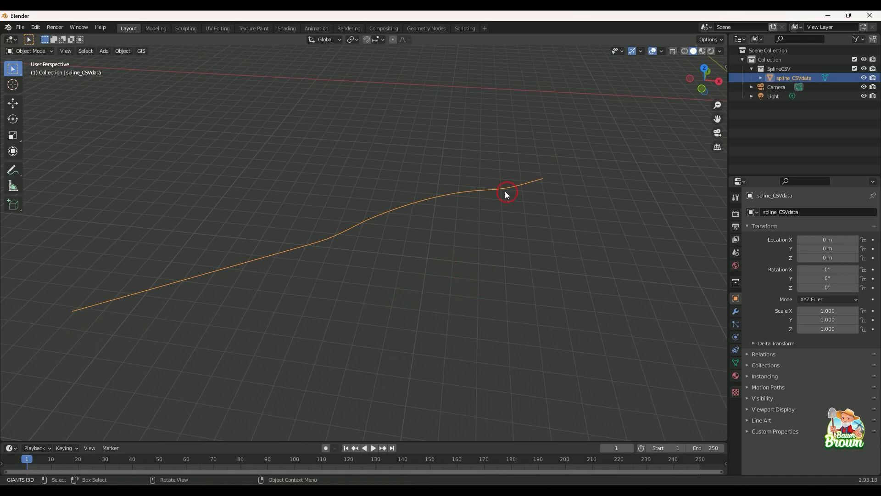
pyautogui.moveTo(308, 385); pyautogui.dragTo(325, 351, button='middle')
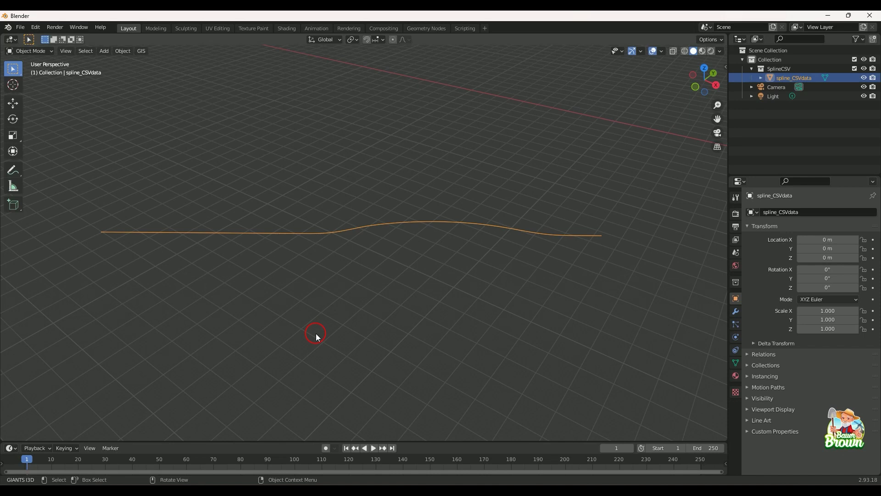
pyautogui.moveTo(269, 272); pyautogui.dragTo(414, 293, button='middle')
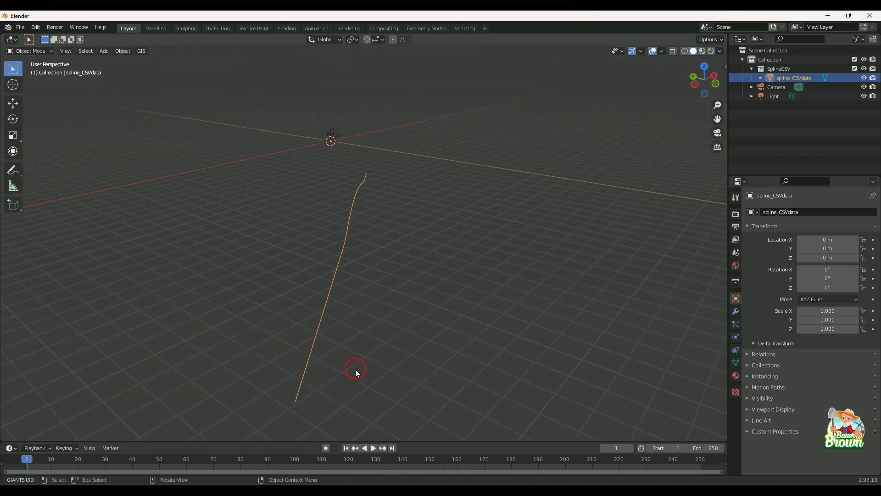
pyautogui.moveTo(477, 259); pyautogui.dragTo(506, 290, button='middle')
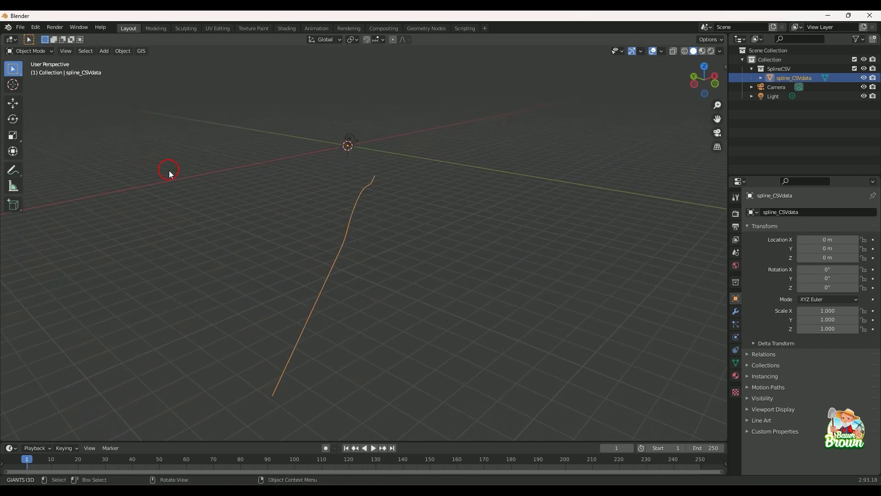
pyautogui.press('Tab')
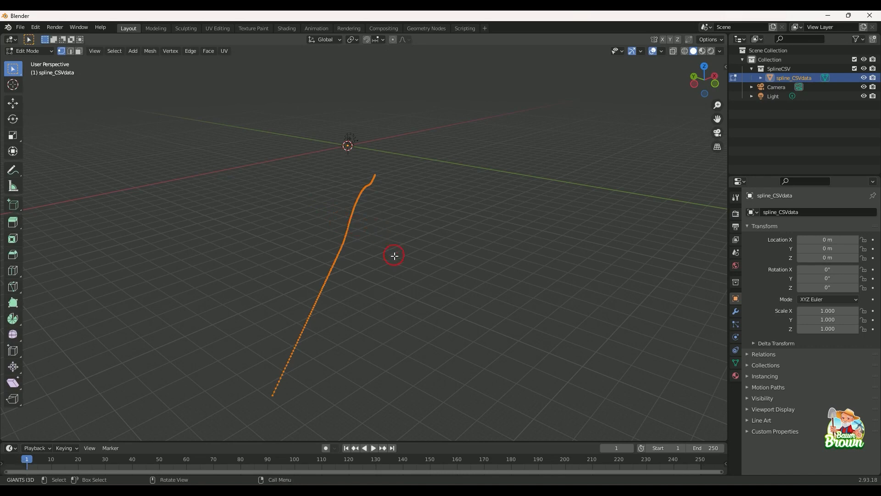
pyautogui.moveTo(395, 254); pyautogui.dragTo(398, 272, button='middle')
pyautogui.scroll(1, 399, 272)
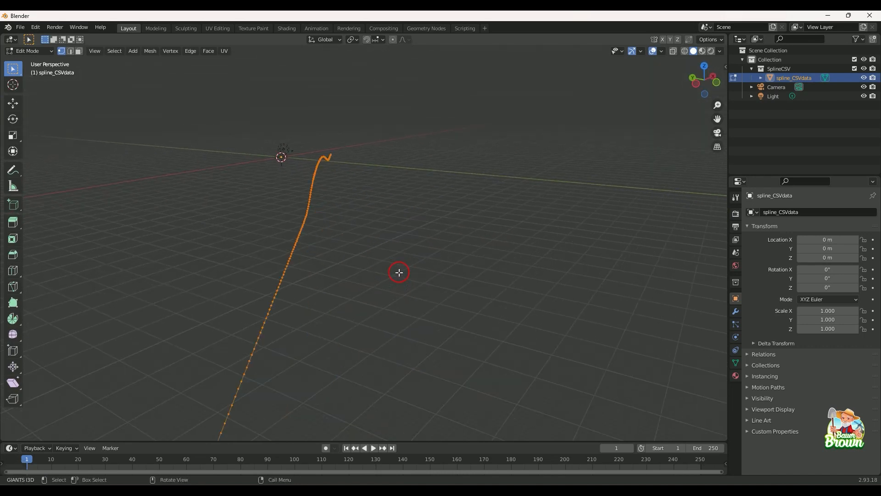
pyautogui.press('e')
pyautogui.press('r')
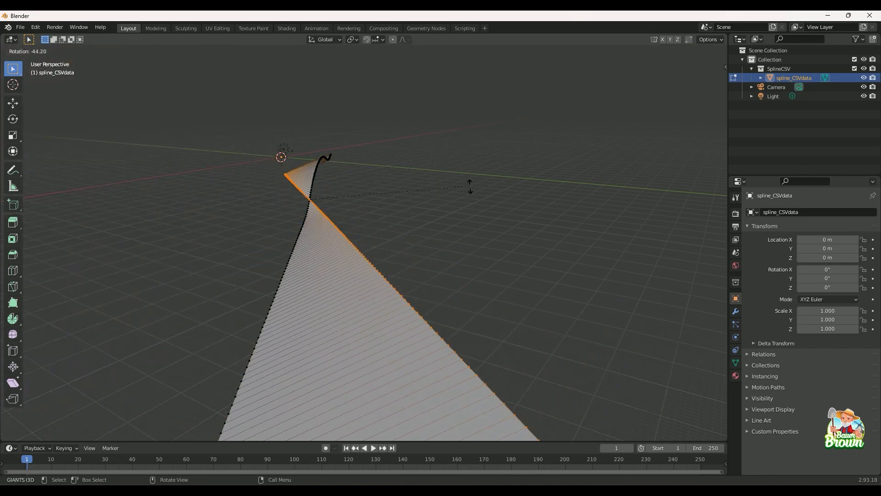
pyautogui.rightClick(464, 208)
pyautogui.moveTo(462, 212); pyautogui.dragTo(452, 233, button='middle')
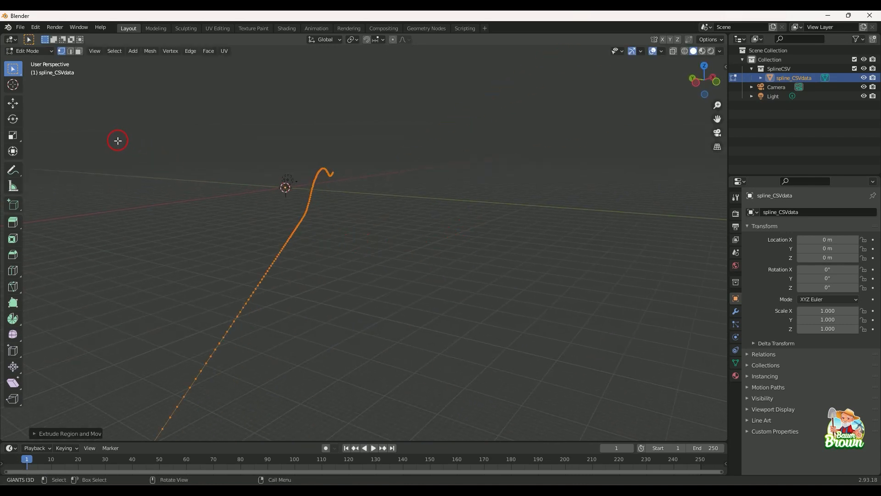
pyautogui.moveTo(277, 319); pyautogui.dragTo(286, 305, button='middle')
pyautogui.moveTo(288, 276); pyautogui.dragTo(349, 310, button='middle')
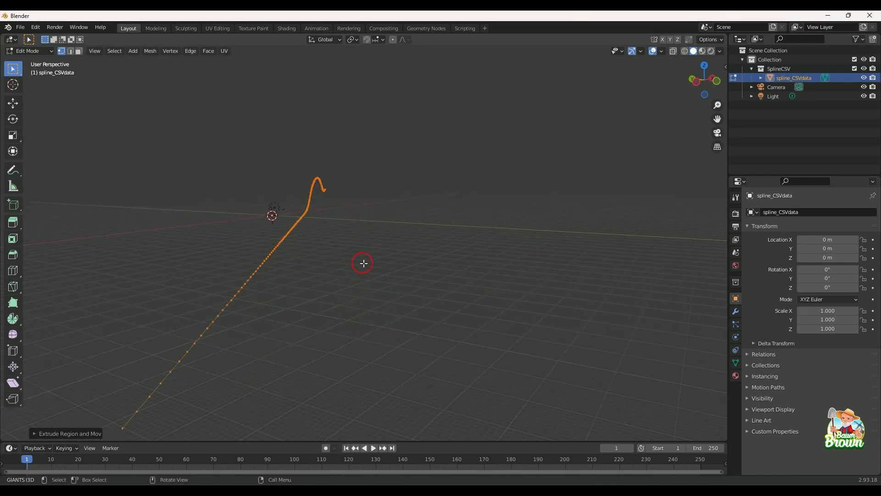
pyautogui.moveTo(363, 263); pyautogui.dragTo(358, 276, button='middle')
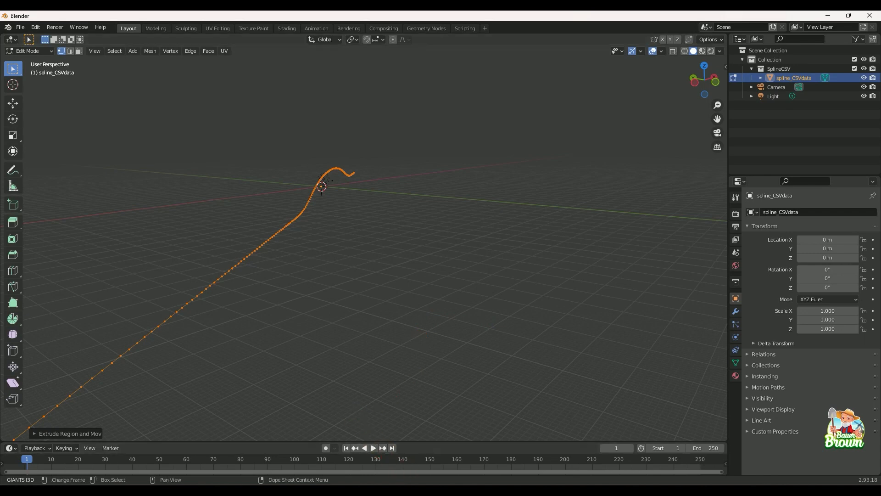
# - Switch to Firefox and open the Mapping forum topic "Export a Spline from Giants Editor into Blender to Create Roads/Railways (Updated)"
pyautogui.moveTo(482, 490)
pyautogui.click(459, 445)
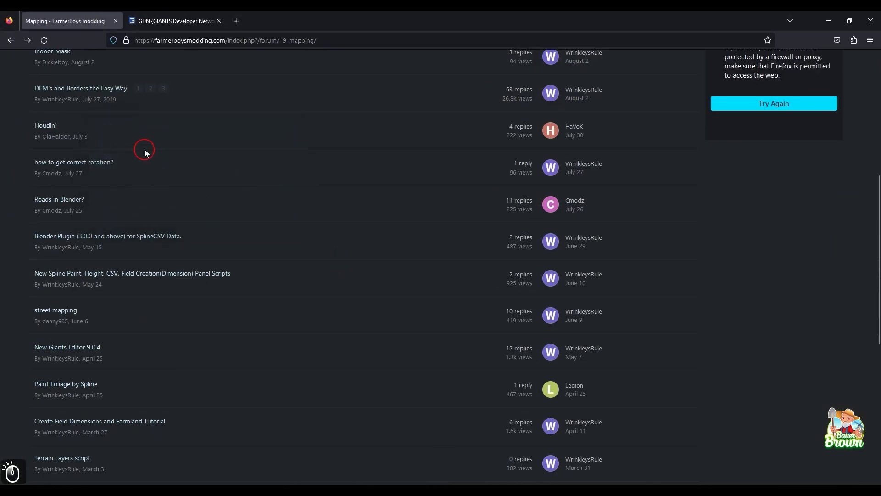
pyautogui.scroll(1, 260, 270)
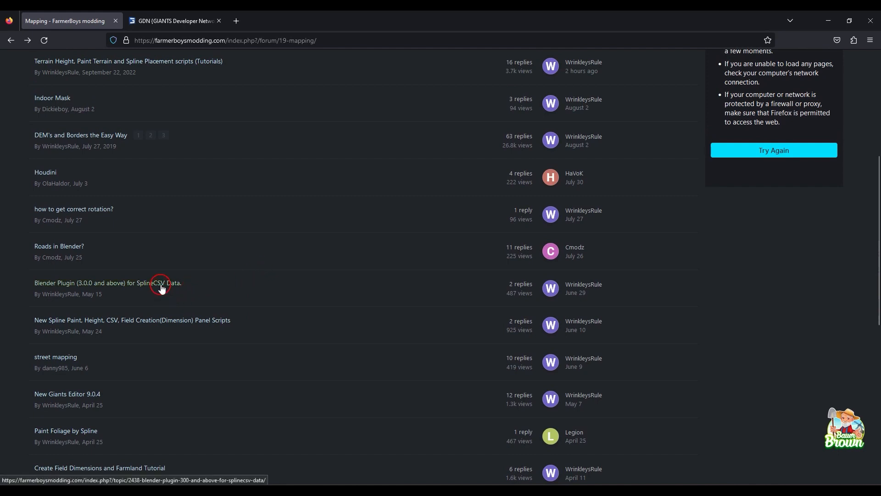
pyautogui.scroll(1, 161, 317)
pyautogui.scroll(1, 160, 314)
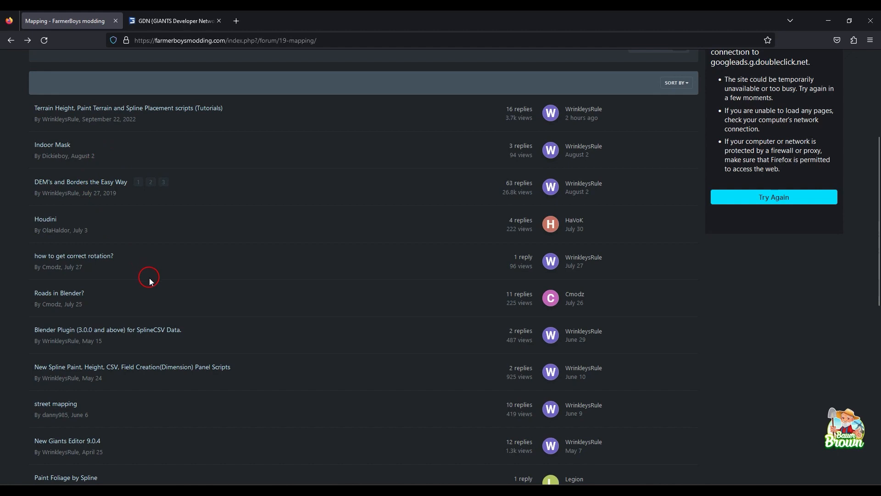
pyautogui.scroll(-1, 147, 281)
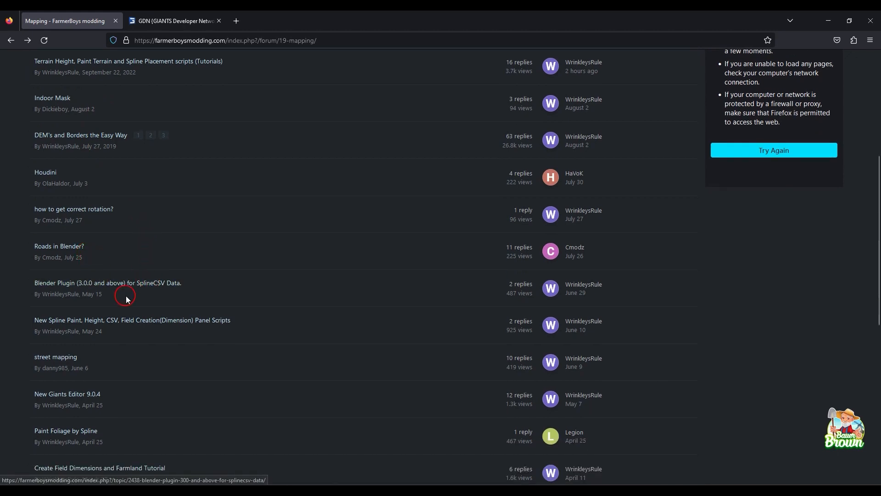
pyautogui.scroll(-2, 133, 299)
pyautogui.scroll(-1, 134, 301)
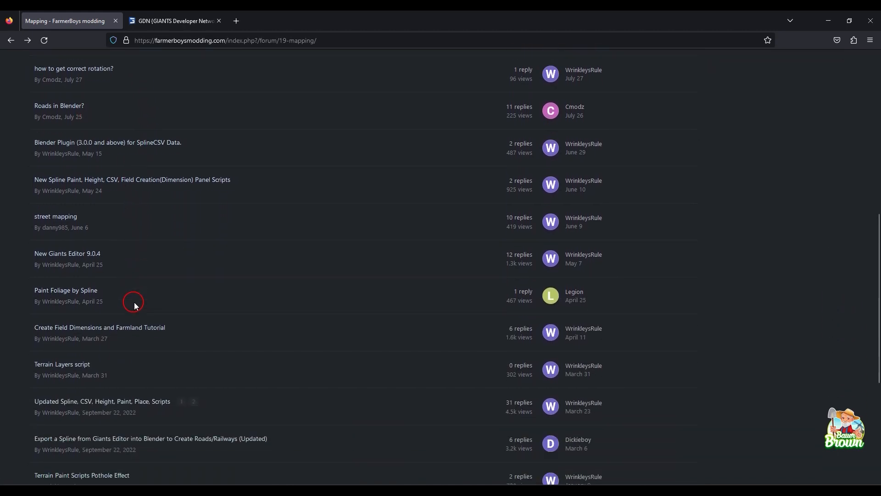
pyautogui.scroll(-3, 134, 304)
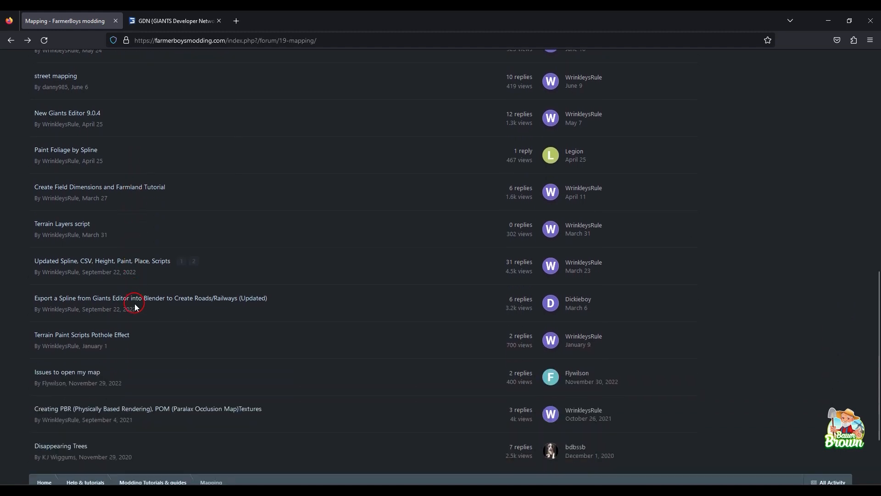
pyautogui.scroll(-1, 135, 304)
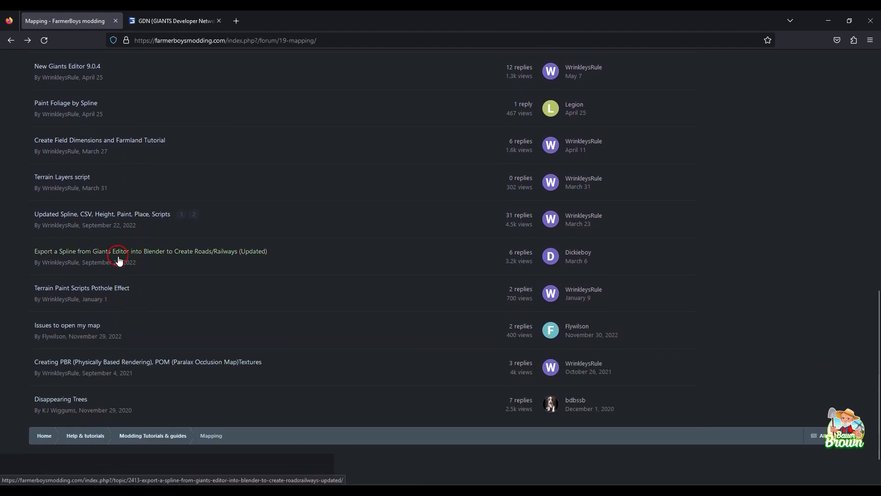
pyautogui.click(147, 256)
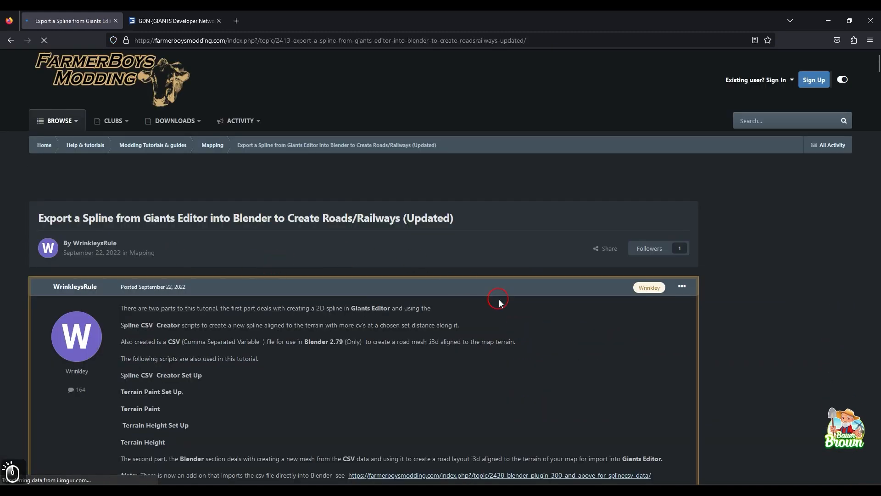
# - Examine the tutorial's GIANTS Editor part, covering the Spline CSV Creator, Terrain Paint and Terrain Height scripts
pyautogui.scroll(-3, 496, 334)
pyautogui.scroll(-14, 495, 335)
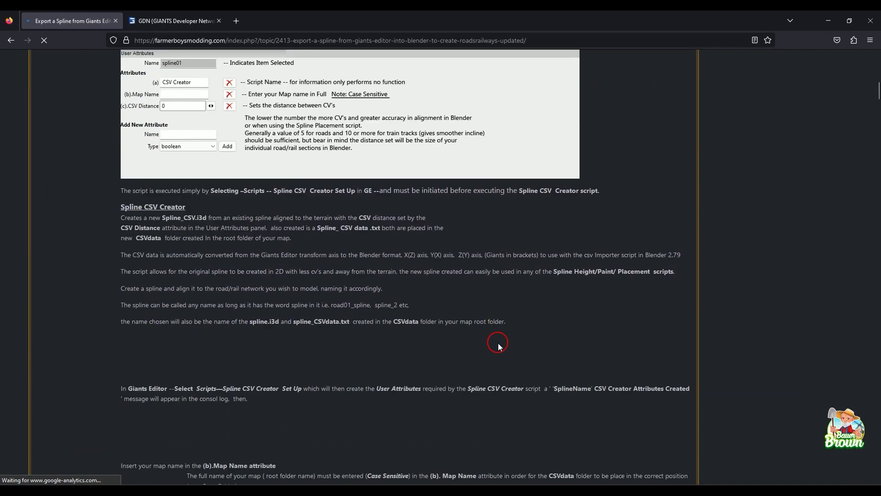
pyautogui.scroll(-15, 499, 343)
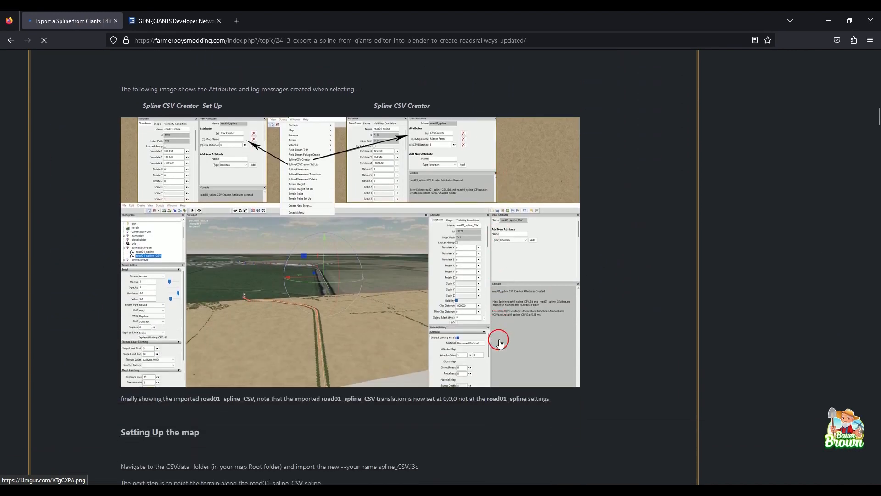
pyautogui.scroll(-9, 500, 340)
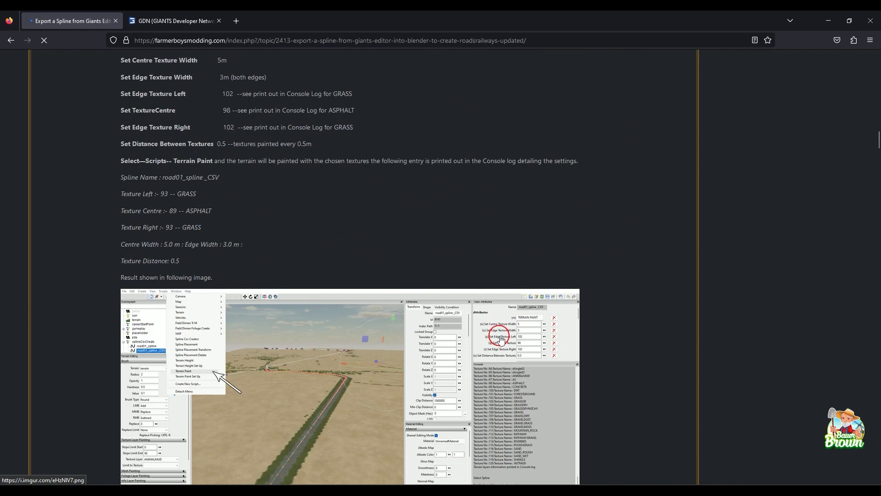
pyautogui.scroll(-7, 502, 338)
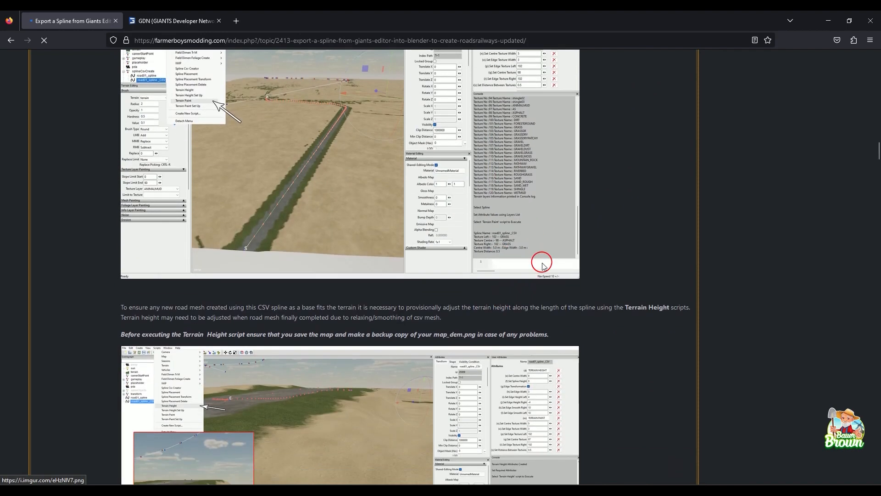
pyautogui.scroll(-4, 545, 274)
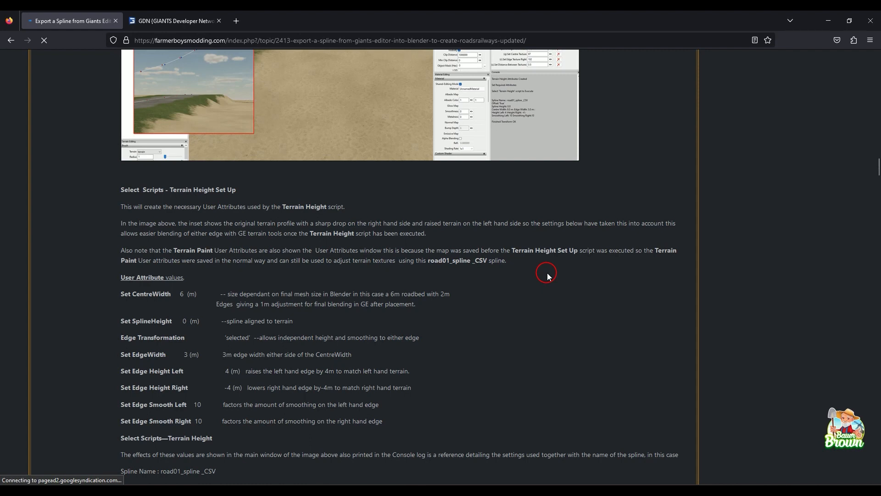
pyautogui.scroll(4, 558, 271)
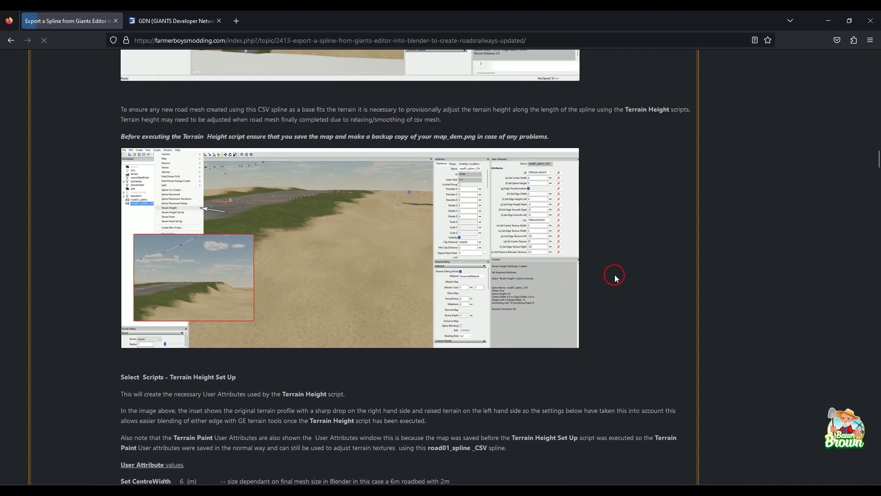
# - Read the tutorial's Blender part, from the spline_csv_importer installation through curve settings and texturing to the GIANTS I3D export
pyautogui.scroll(-3, 616, 281)
pyautogui.scroll(-18, 616, 280)
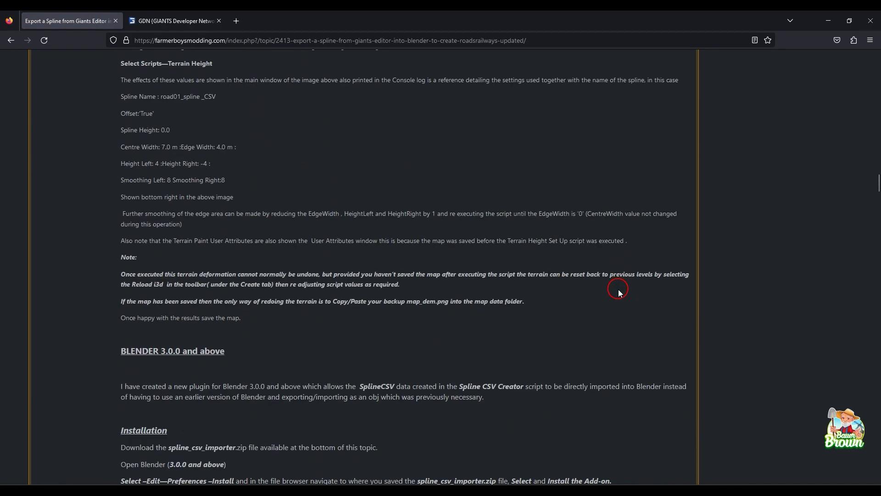
pyautogui.scroll(-5, 618, 292)
pyautogui.scroll(3, 618, 292)
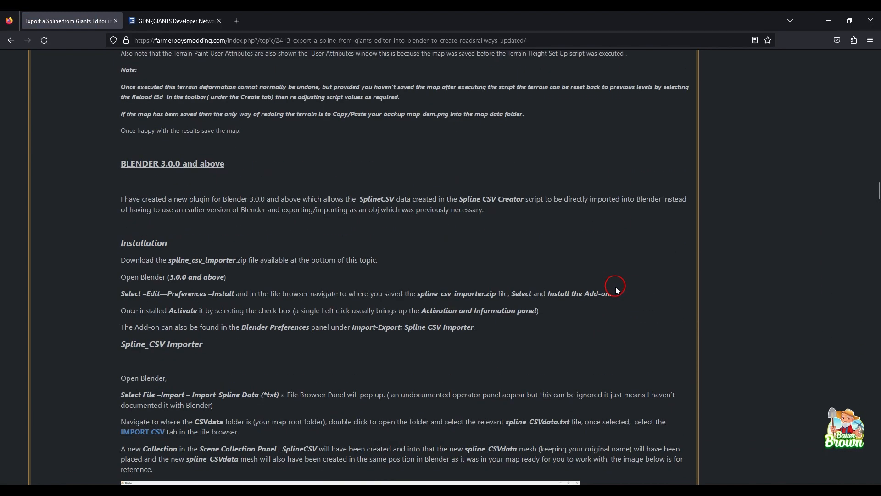
pyautogui.scroll(-3, 618, 292)
pyautogui.scroll(-20, 618, 290)
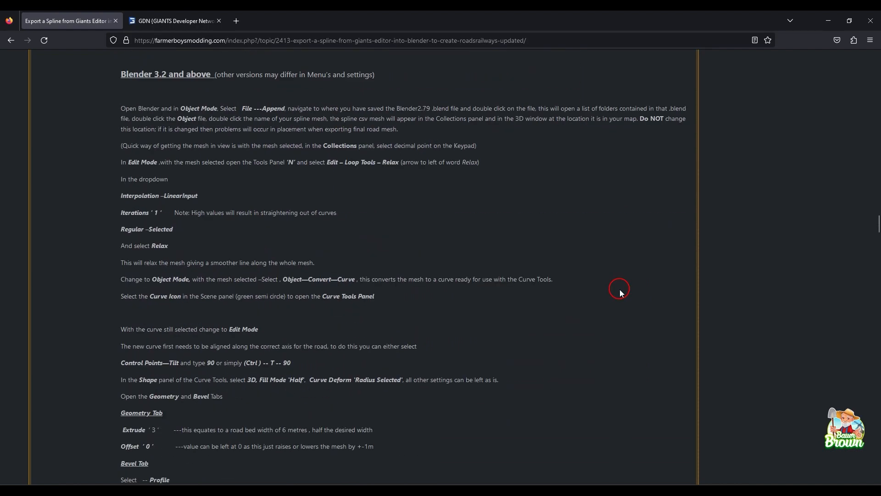
pyautogui.scroll(-15, 618, 291)
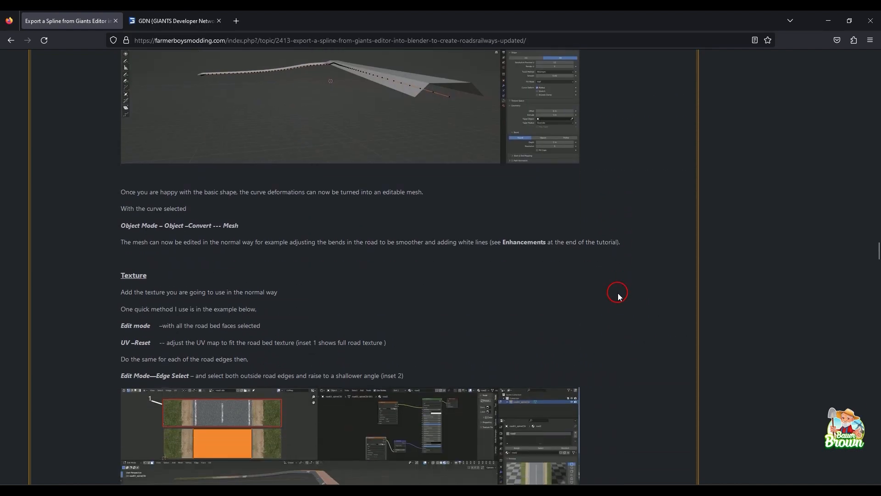
pyautogui.scroll(-10, 618, 296)
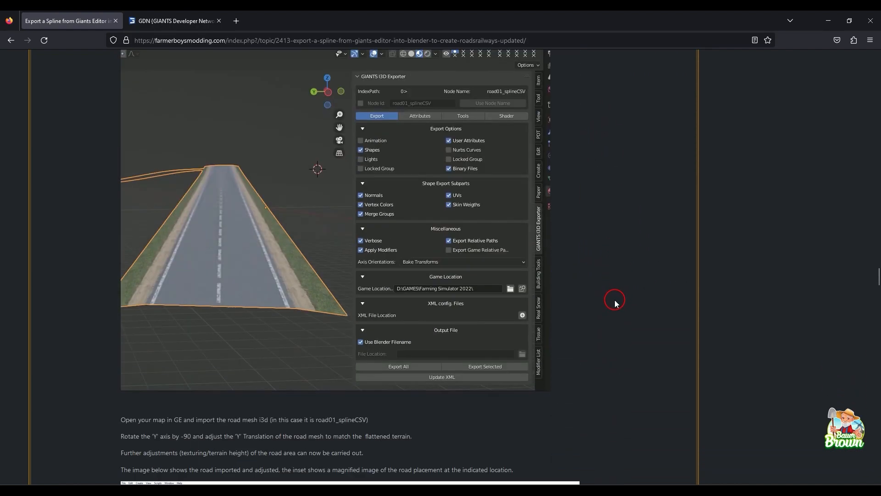
# - Go back through the tutorial from the road mesh export to the "Setting Up the map" section
pyautogui.scroll(4, 615, 301)
pyautogui.scroll(15, 616, 304)
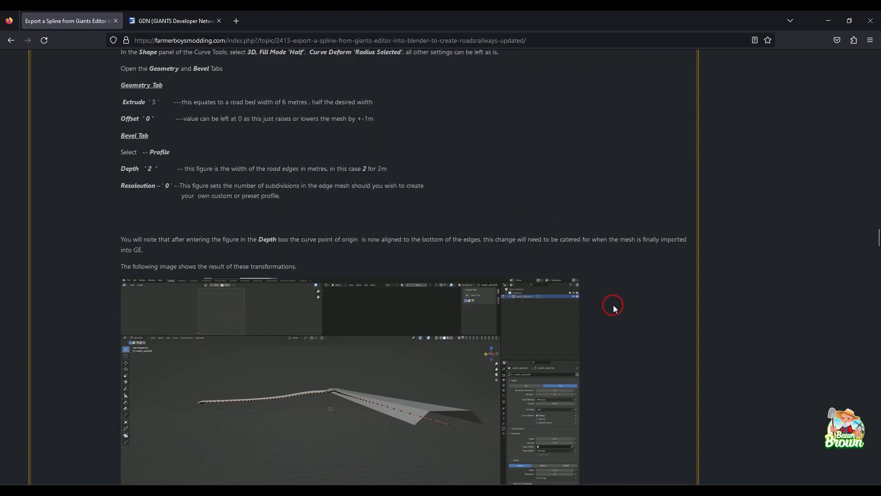
pyautogui.scroll(20, 616, 305)
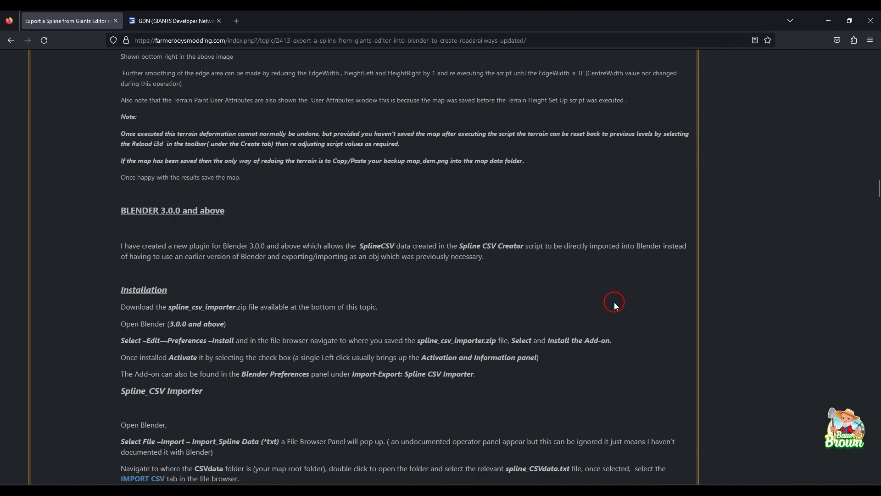
pyautogui.scroll(12, 597, 335)
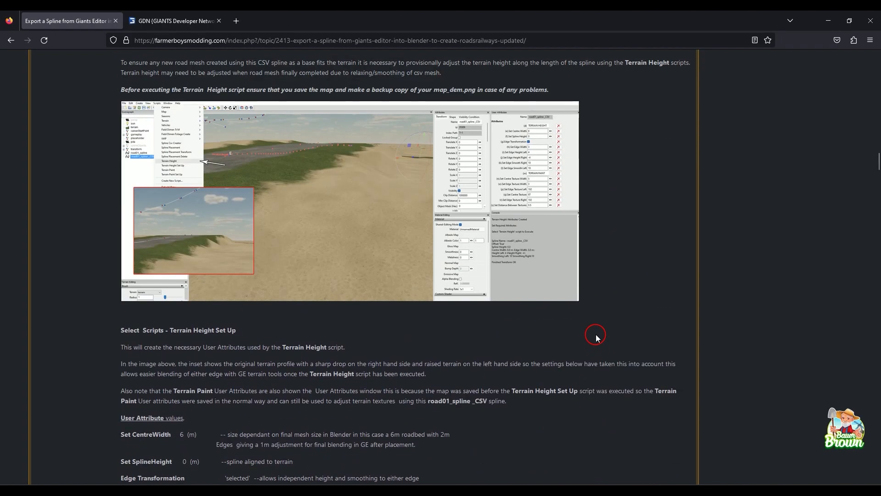
pyautogui.scroll(10, 598, 338)
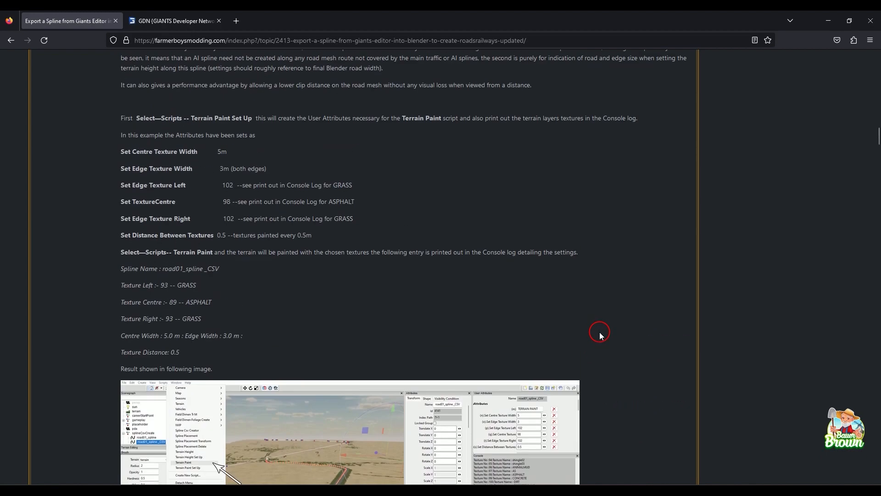
pyautogui.scroll(8, 600, 336)
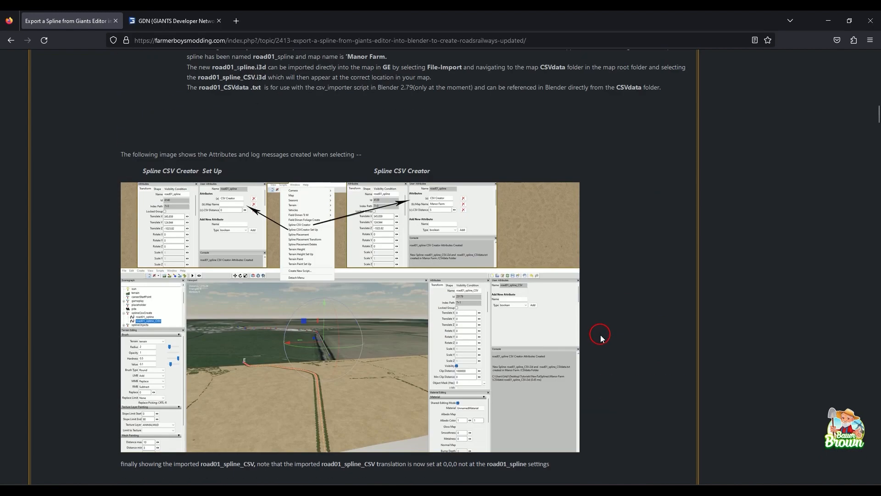
pyautogui.scroll(-6, 596, 321)
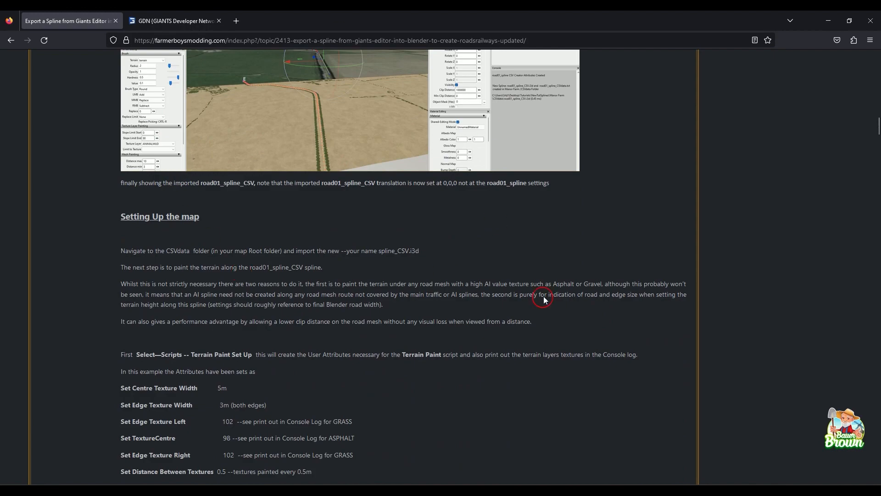
# - Switch to Blender, convert the spline_CSVdata mesh to a curve and open its curve settings
pyautogui.scroll(-18, 291, 205)
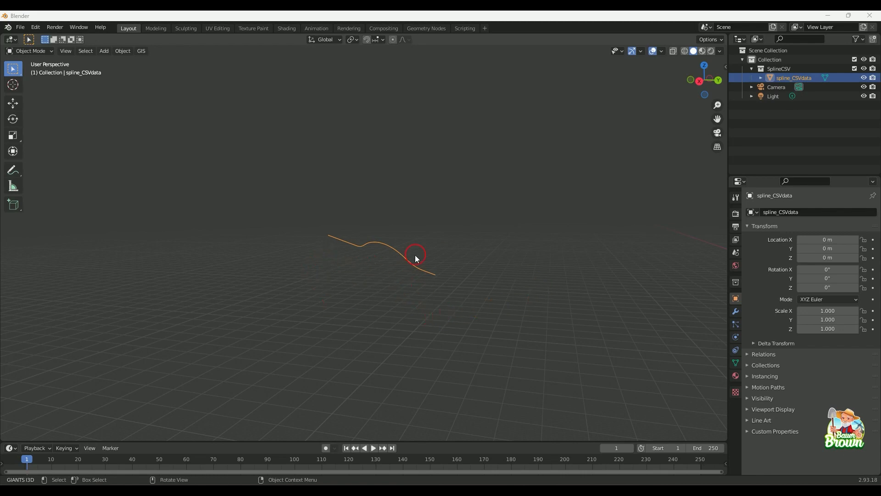
pyautogui.rightClick(369, 247)
pyautogui.moveTo(370, 247)
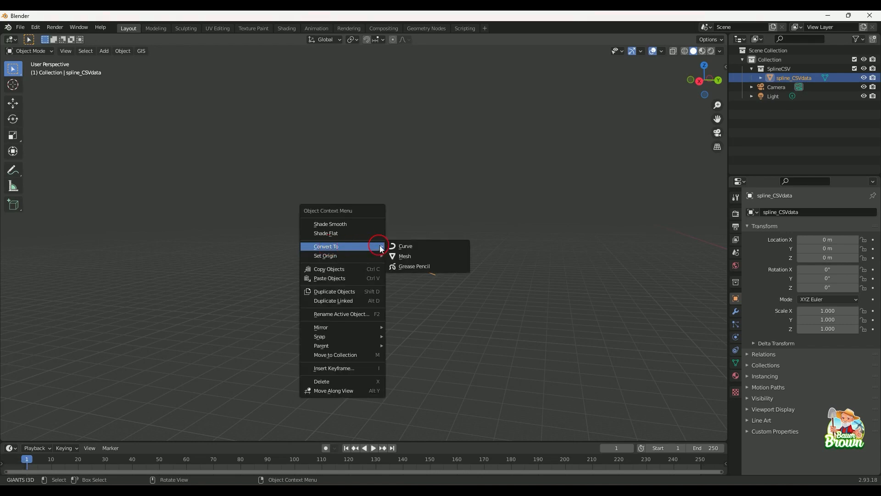
pyautogui.click(403, 246)
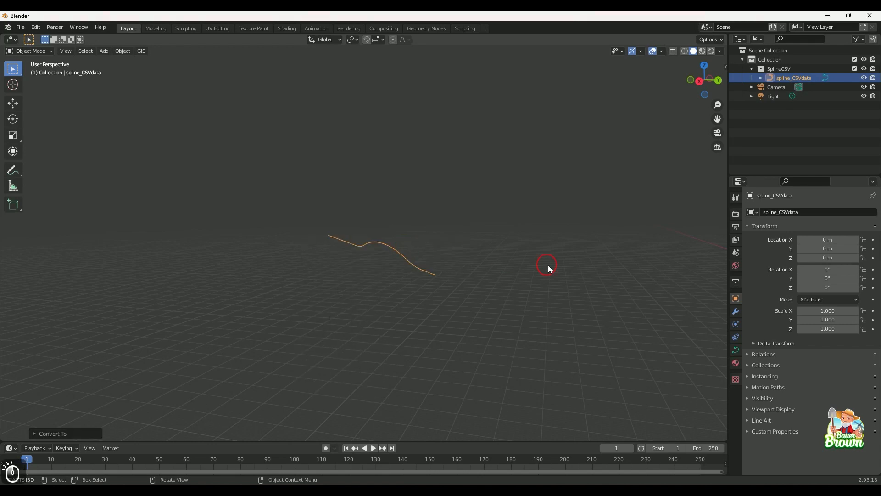
pyautogui.click(737, 349)
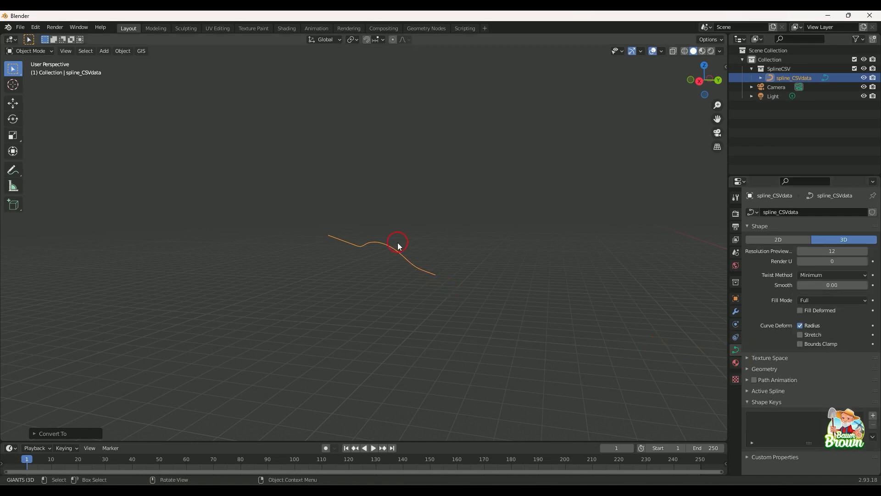
# - Tilt all control points of the spline_CSVdata curve by 90° in Edit Mode
pyautogui.scroll(4, 382, 266)
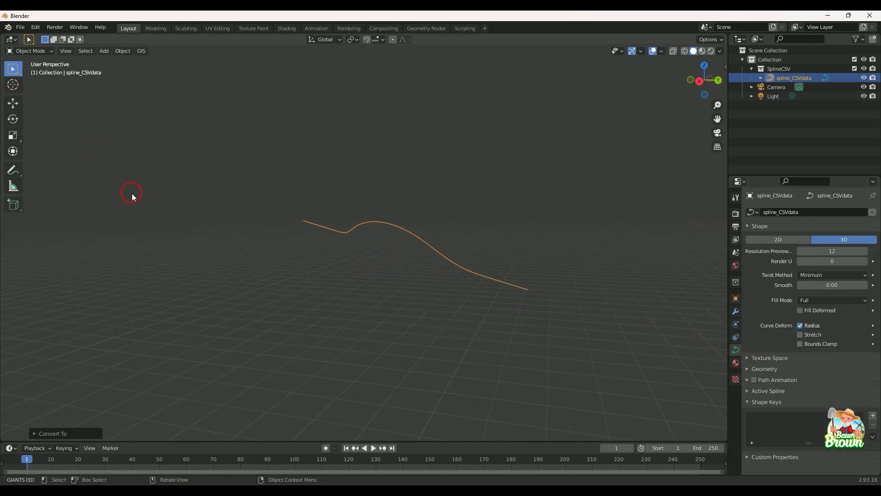
pyautogui.press('Tab')
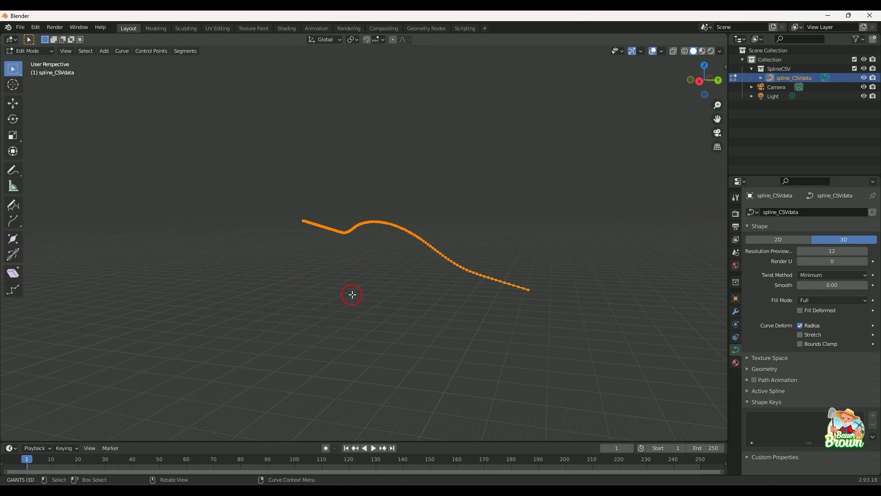
pyautogui.hotkey('ctrl', 't')
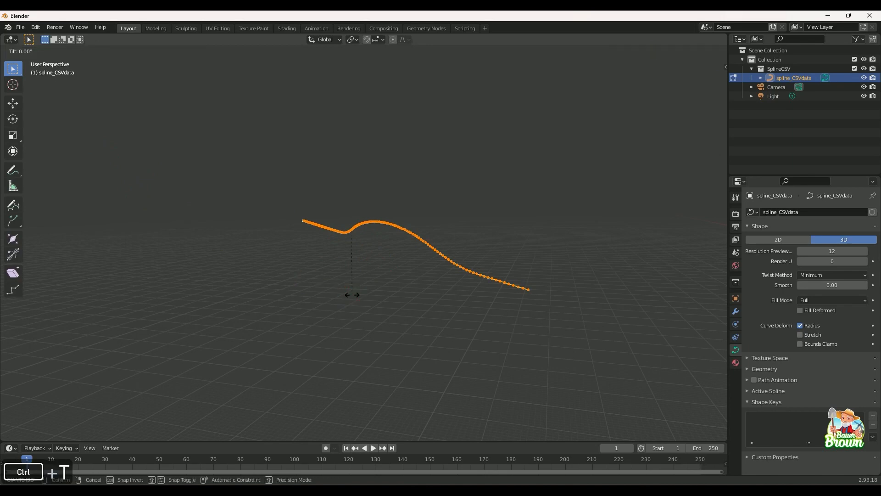
pyautogui.write('90')
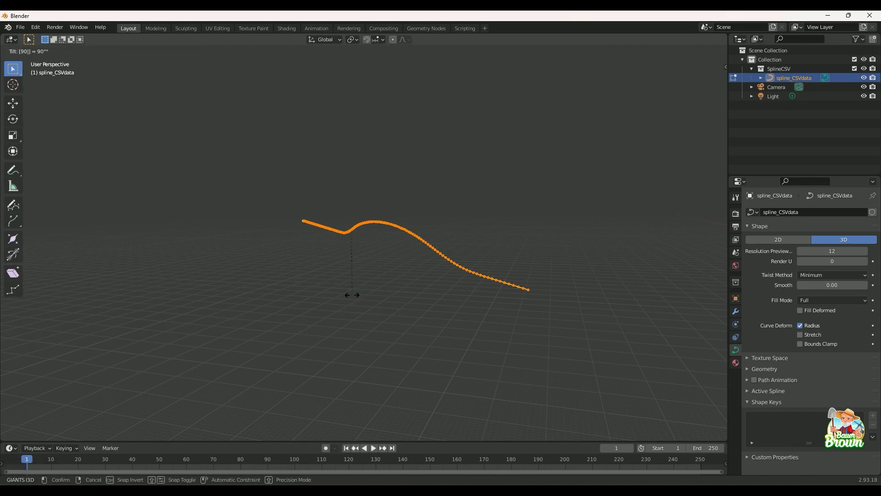
pyautogui.press('Return')
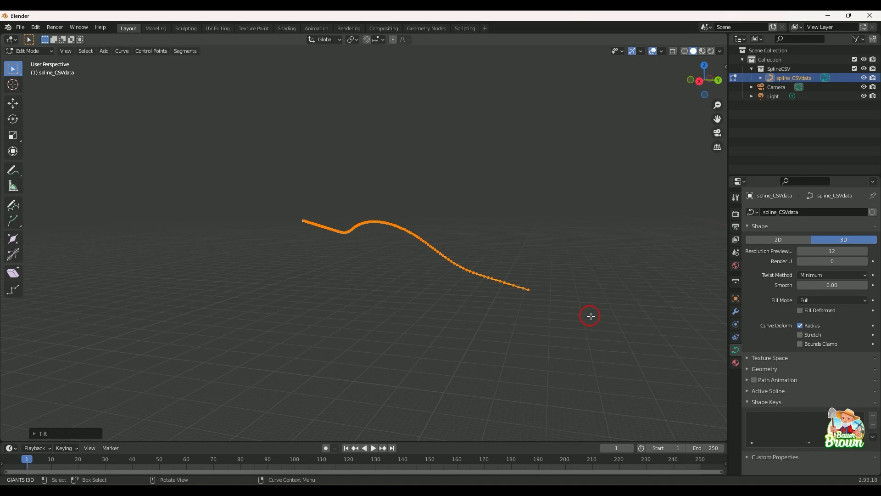
pyautogui.moveTo(618, 287)
pyautogui.mouseDown(button='middle')
pyautogui.moveTo(598, 290)
pyautogui.moveTo(608, 284)
pyautogui.mouseUp(button='middle')
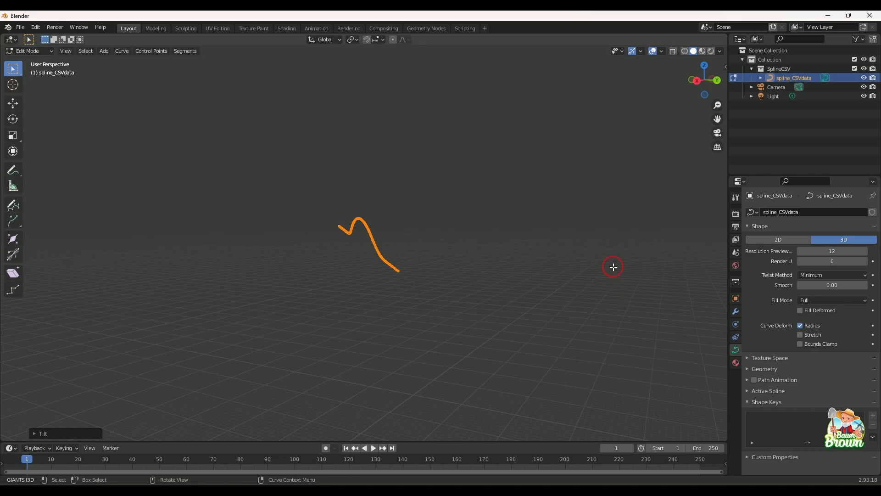
# - Try a round bevel depth of about 0.74 m on the curve, and reset it to 0 m
pyautogui.click(749, 369)
pyautogui.scroll(-4, 757, 365)
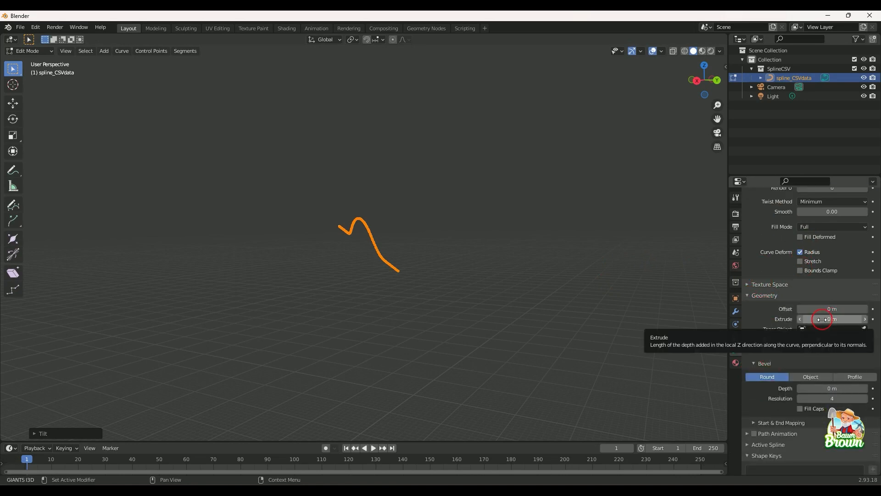
pyautogui.scroll(-2, 786, 363)
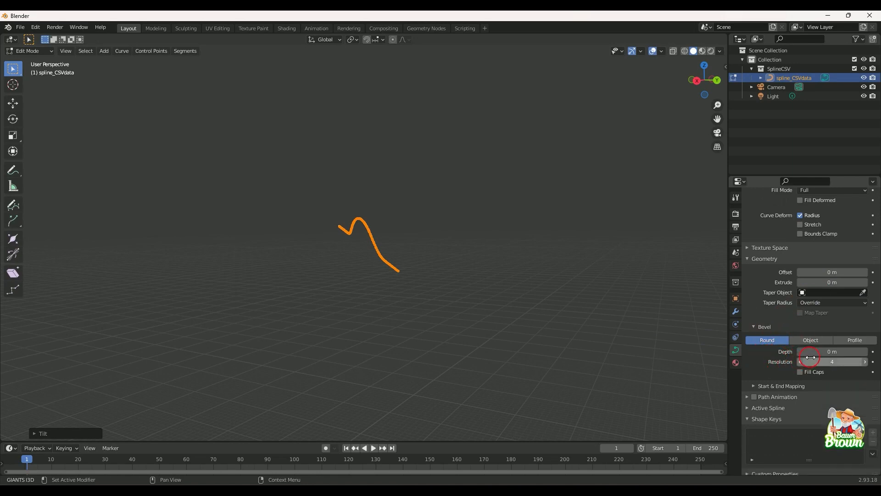
pyautogui.moveTo(813, 351); pyautogui.dragTo(833, 351)
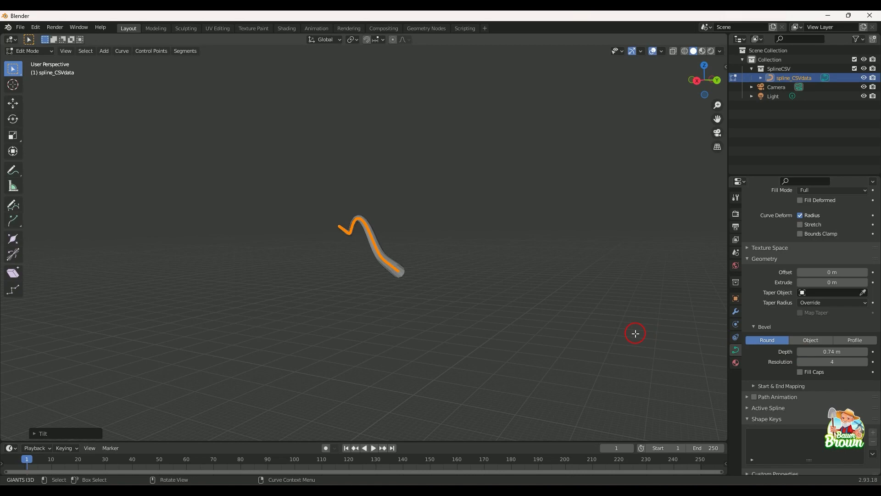
pyautogui.click(527, 298)
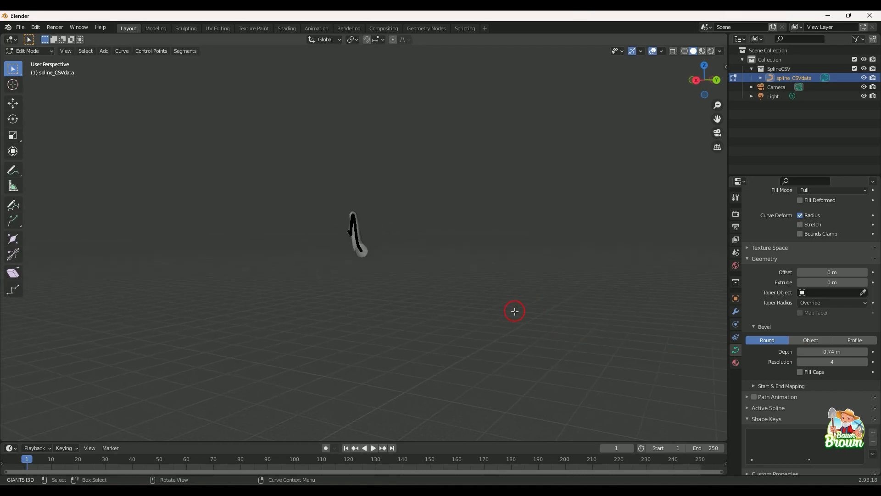
pyautogui.moveTo(514, 311); pyautogui.dragTo(422, 287, button='middle')
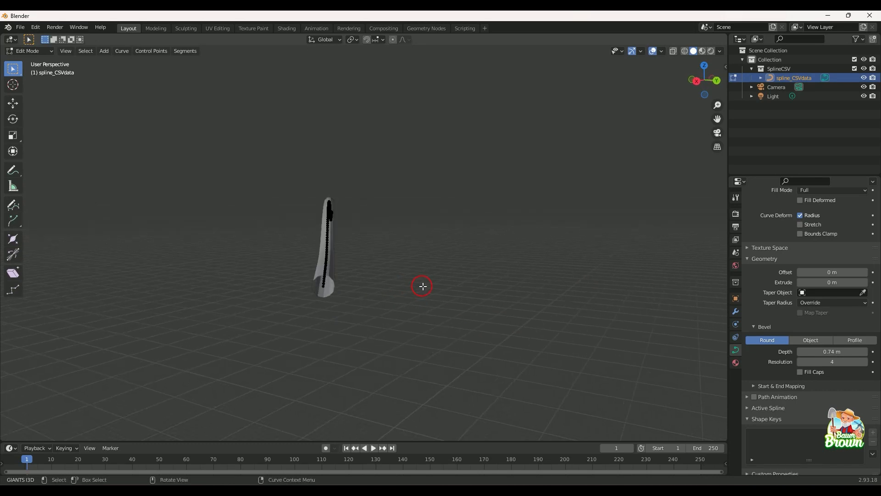
pyautogui.moveTo(802, 354); pyautogui.dragTo(835, 352)
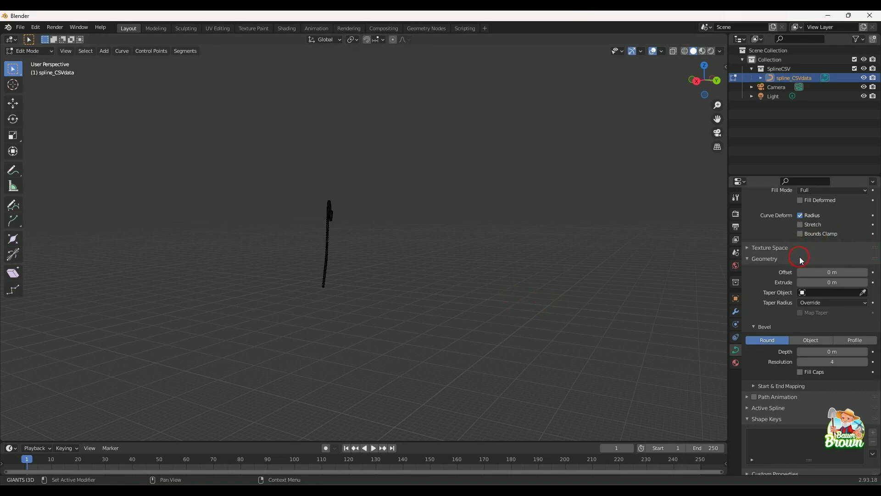
# - Set the curve's fill mode to Half
pyautogui.scroll(2, 787, 245)
pyautogui.scroll(4, 778, 249)
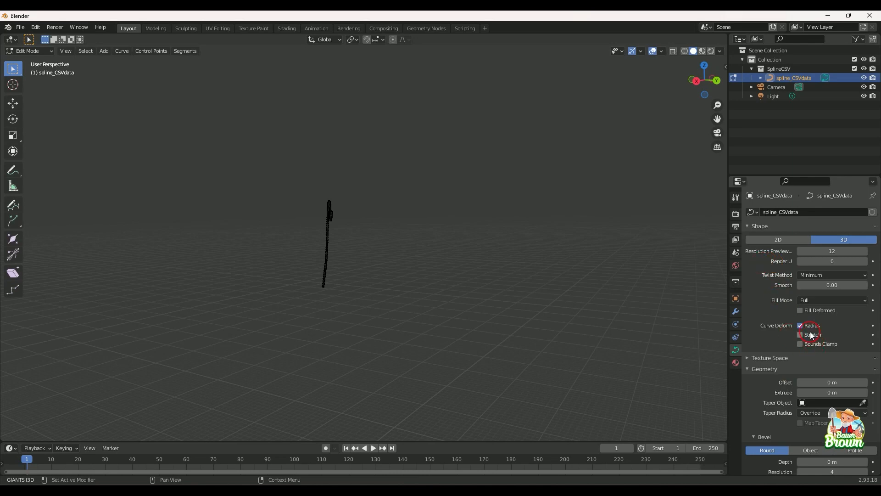
pyautogui.click(822, 301)
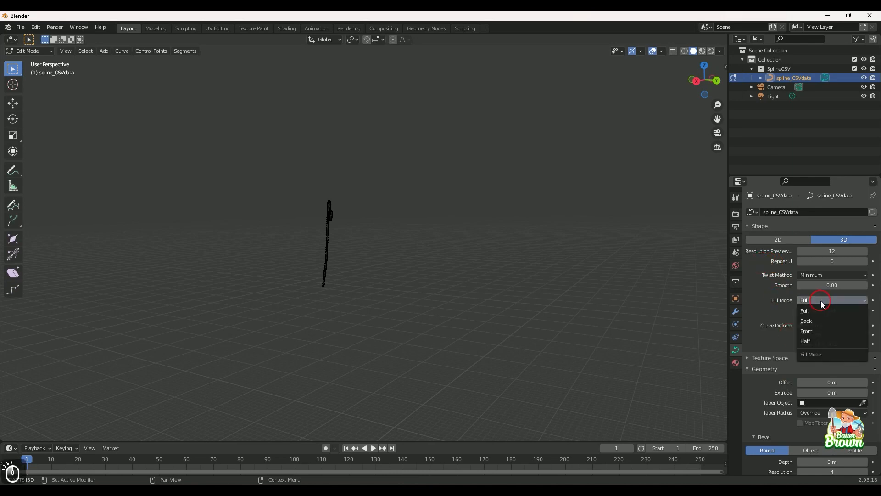
pyautogui.click(826, 338)
pyautogui.scroll(-3, 770, 311)
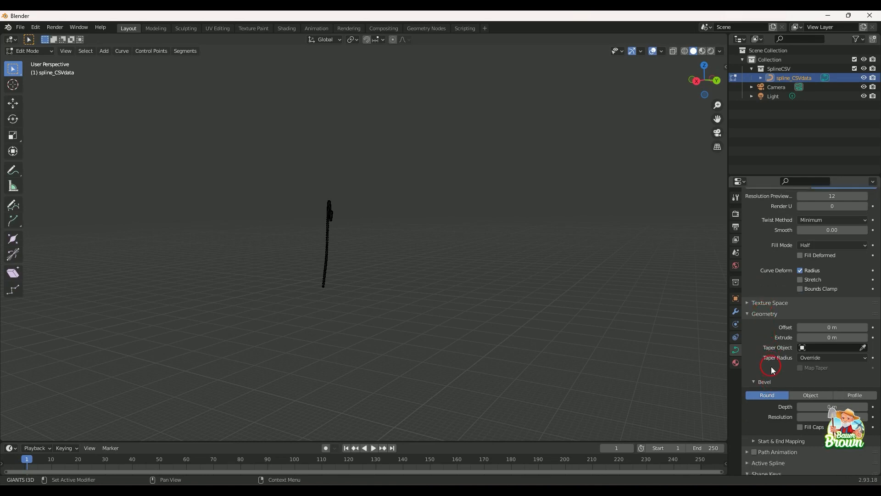
# - Extrude the curve's geometry by 3 m to form a flat road strip
pyautogui.scroll(-1, 772, 366)
pyautogui.scroll(1, 769, 362)
pyautogui.scroll(-1, 749, 332)
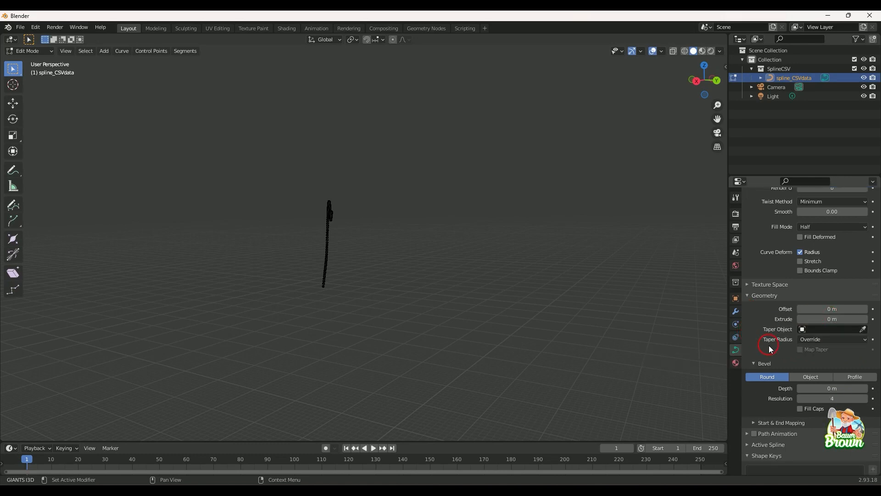
pyautogui.click(826, 319)
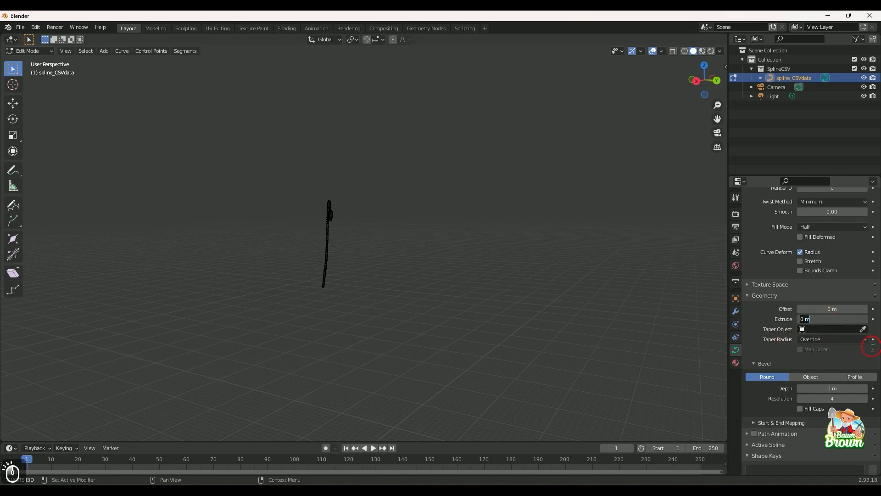
pyautogui.write('3')
pyautogui.press('Return')
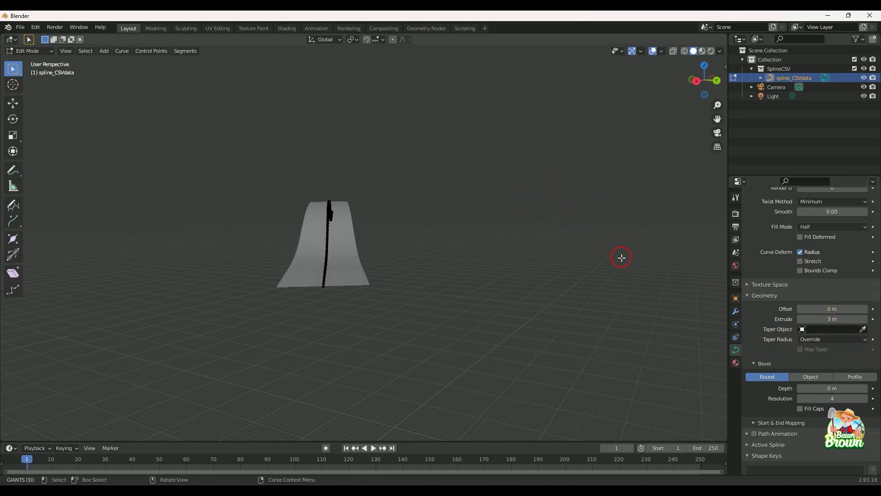
pyautogui.scroll(-1, 804, 368)
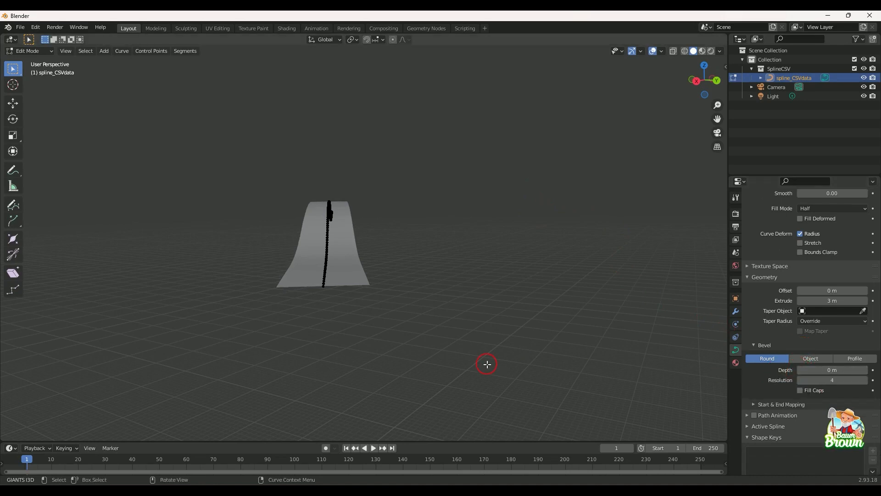
pyautogui.moveTo(463, 326); pyautogui.dragTo(434, 323, button='middle')
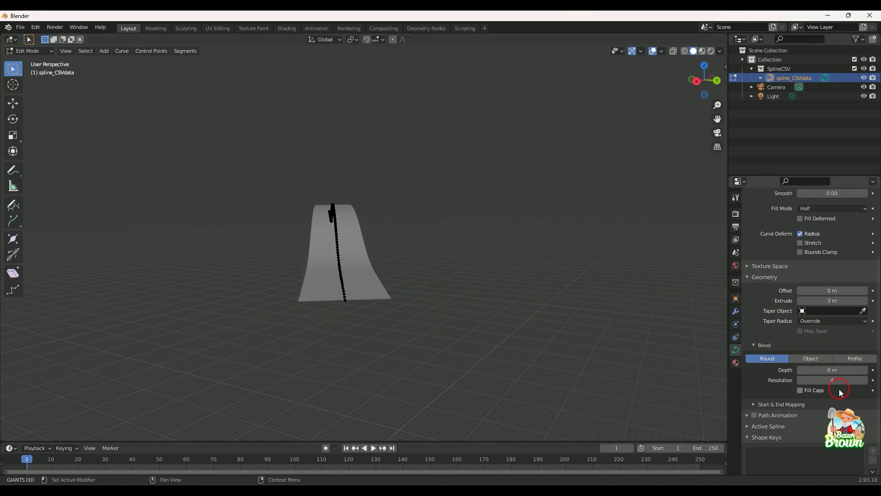
# - Switch the curve's bevel to Profile with a depth of 2 m and a resolution of 0
pyautogui.click(857, 358)
pyautogui.scroll(-1, 803, 362)
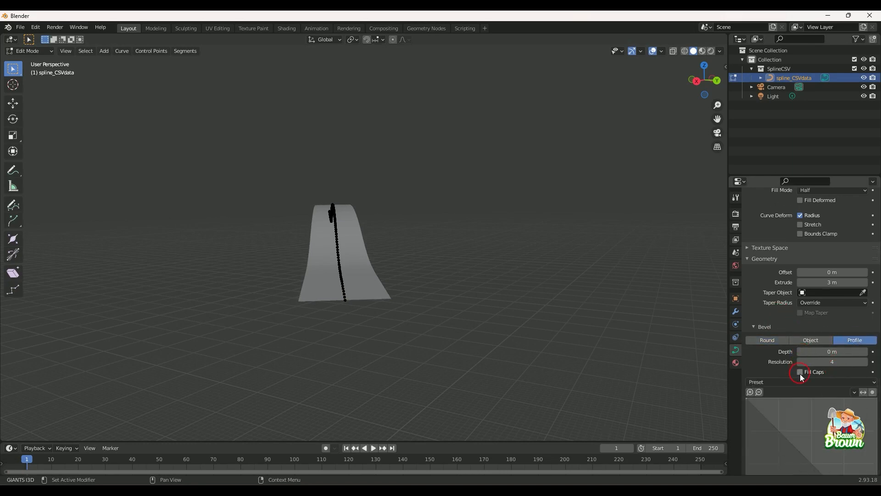
pyautogui.click(826, 352)
pyautogui.write('2')
pyautogui.press('Return')
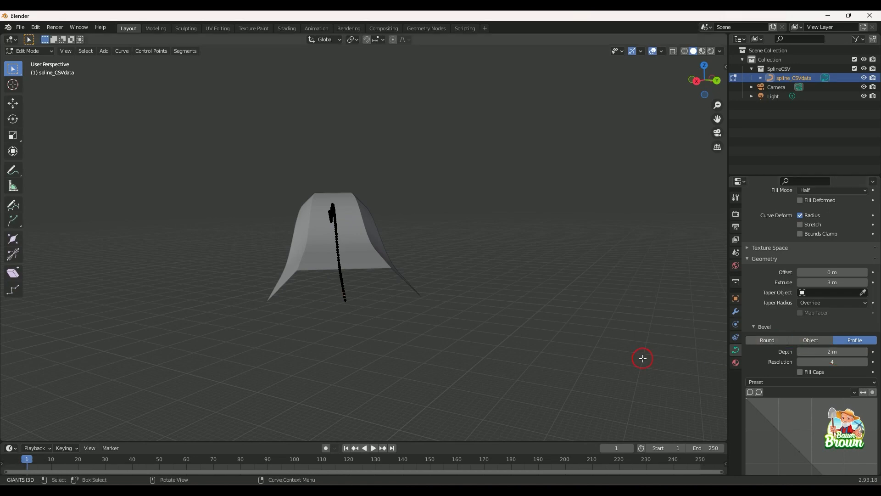
pyautogui.moveTo(558, 317); pyautogui.dragTo(518, 312, button='middle')
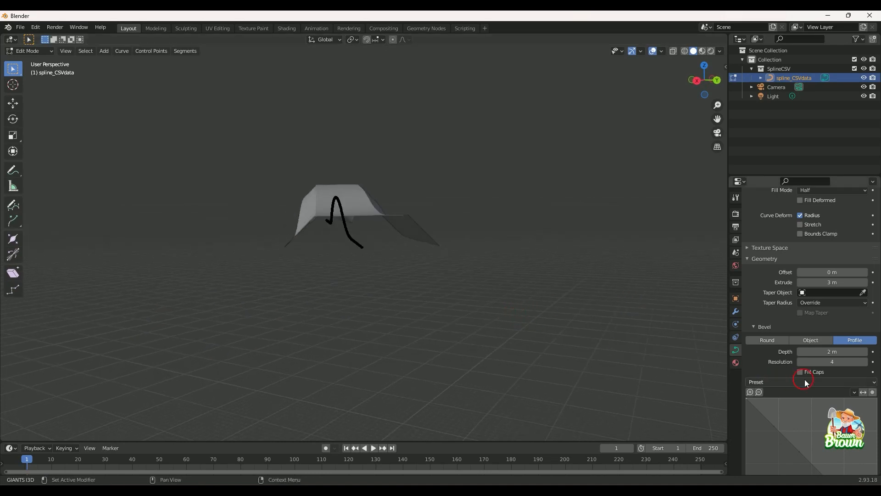
pyautogui.moveTo(810, 362); pyautogui.dragTo(798, 362)
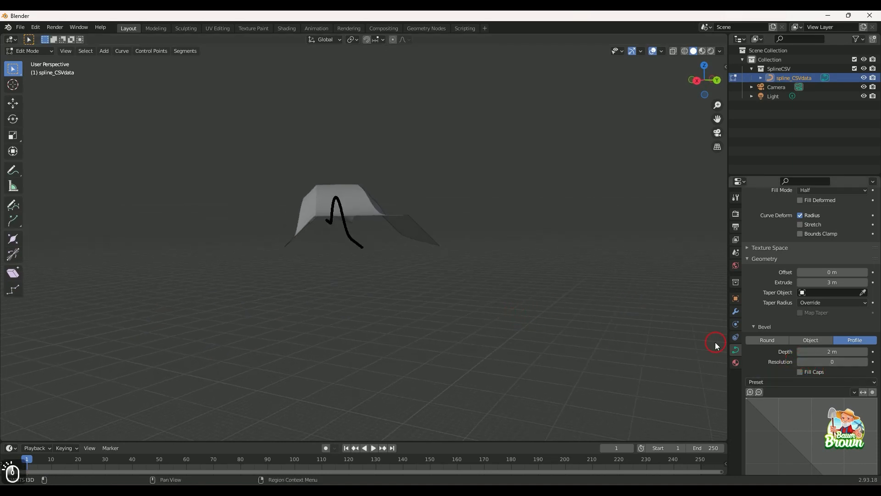
pyautogui.moveTo(715, 343); pyautogui.dragTo(422, 259, button='middle')
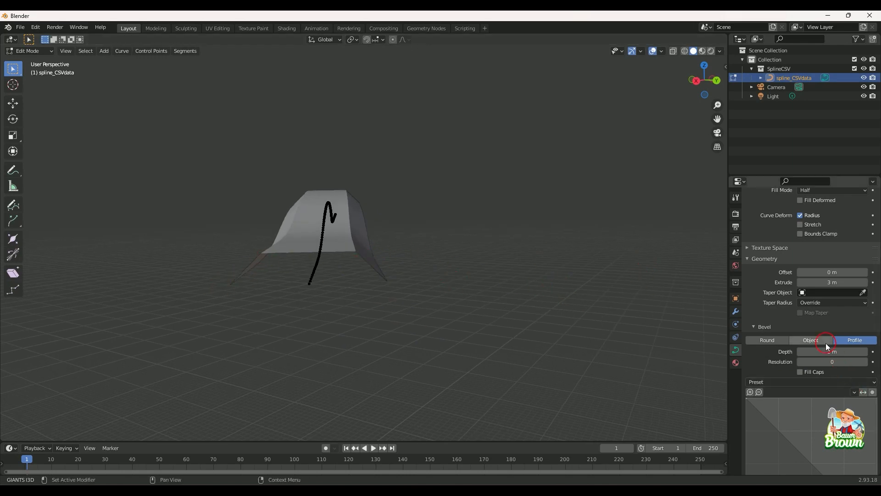
# - Raise the bevel resolution to 3 and bend the profile with two added points at about X 0.26 and X 0.31
pyautogui.scroll(-1, 819, 320)
pyautogui.scroll(-4, 819, 321)
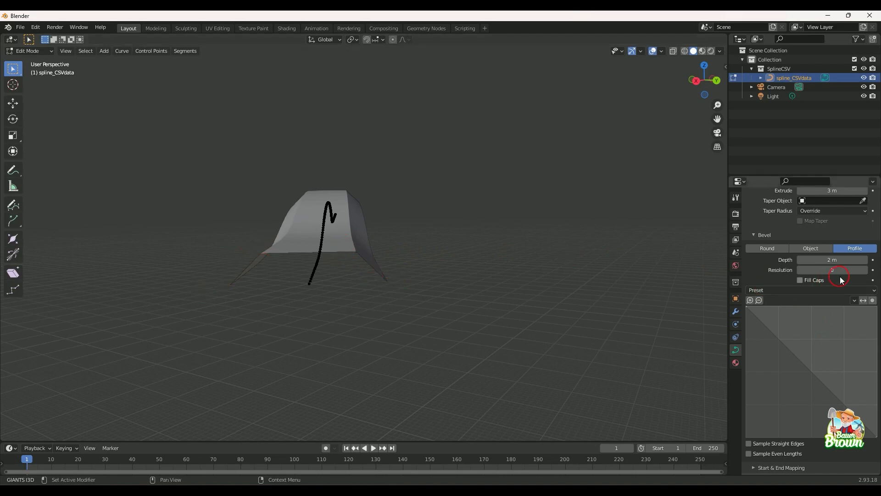
pyautogui.click(866, 271)
pyautogui.click(865, 271)
pyautogui.click(865, 270)
pyautogui.moveTo(807, 366); pyautogui.dragTo(787, 385)
pyautogui.moveTo(567, 329); pyautogui.dragTo(565, 322, button='middle')
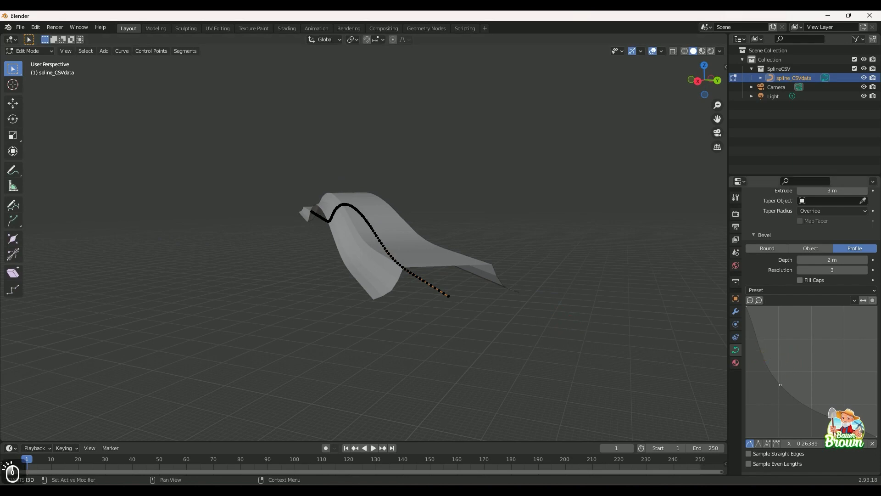
pyautogui.moveTo(756, 348); pyautogui.dragTo(787, 342)
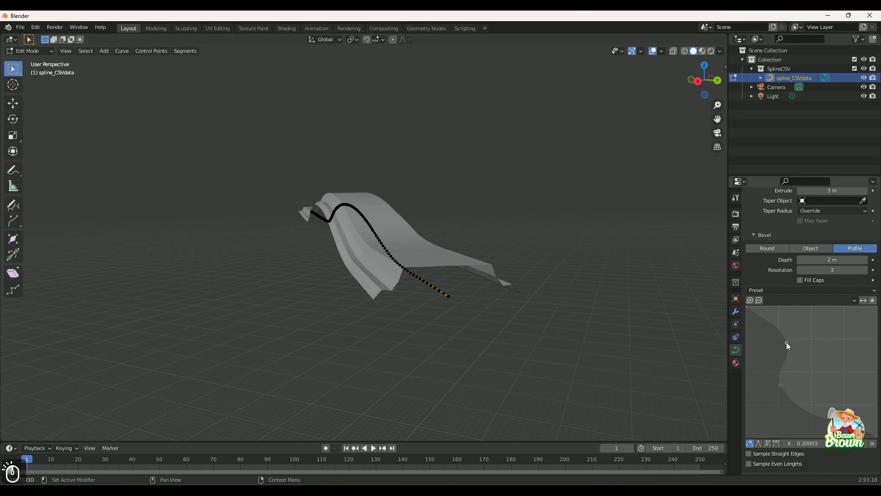
pyautogui.moveTo(587, 316); pyautogui.dragTo(542, 290, button='middle')
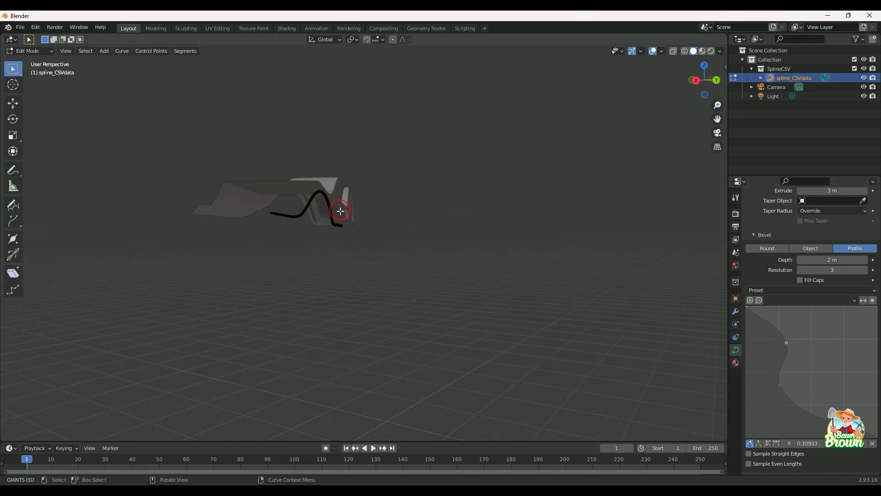
pyautogui.moveTo(414, 245); pyautogui.dragTo(404, 255, button='middle')
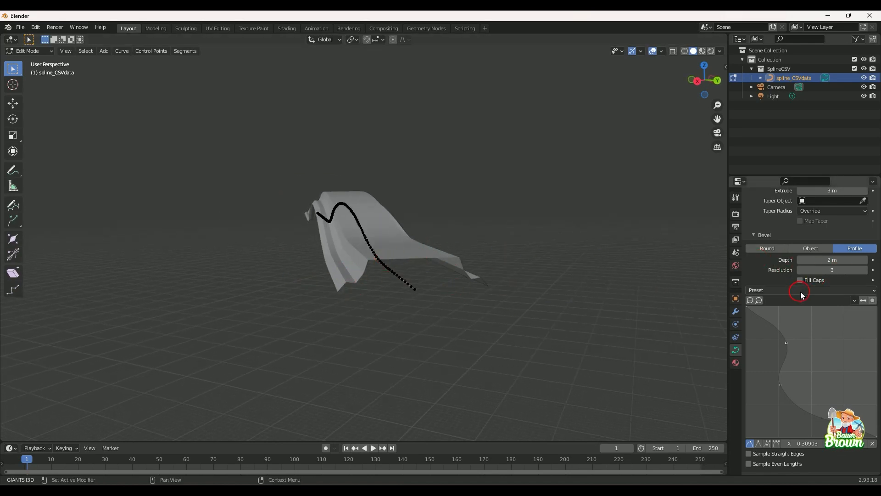
# - Lower the profile bevel's resolution back to 0
pyautogui.click(802, 269)
pyautogui.click(801, 269)
pyautogui.click(801, 269)
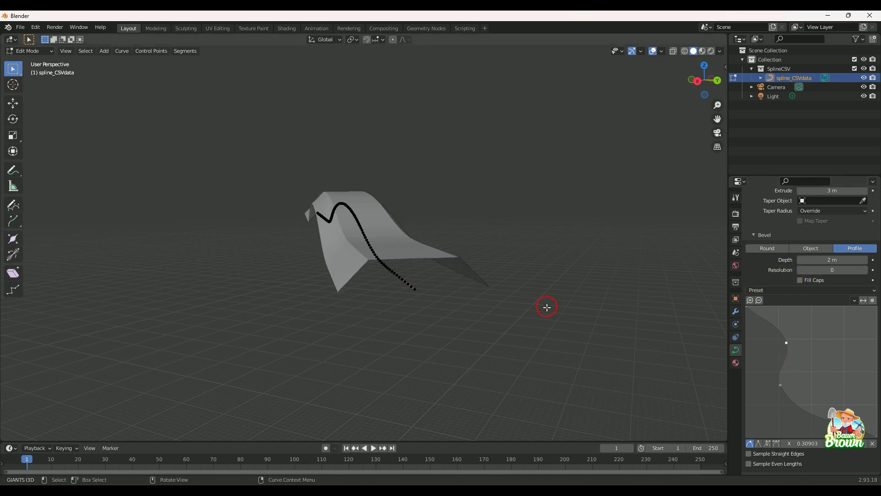
# - Set the curve's profile bevel depth to 0 m to flatten the road strip
pyautogui.moveTo(538, 257)
pyautogui.mouseDown(button='middle')
pyautogui.moveTo(528, 257)
pyautogui.moveTo(534, 266)
pyautogui.moveTo(537, 257)
pyautogui.moveTo(525, 258)
pyautogui.moveTo(524, 273)
pyautogui.moveTo(509, 262)
pyautogui.moveTo(530, 267)
pyautogui.mouseUp(button='middle')
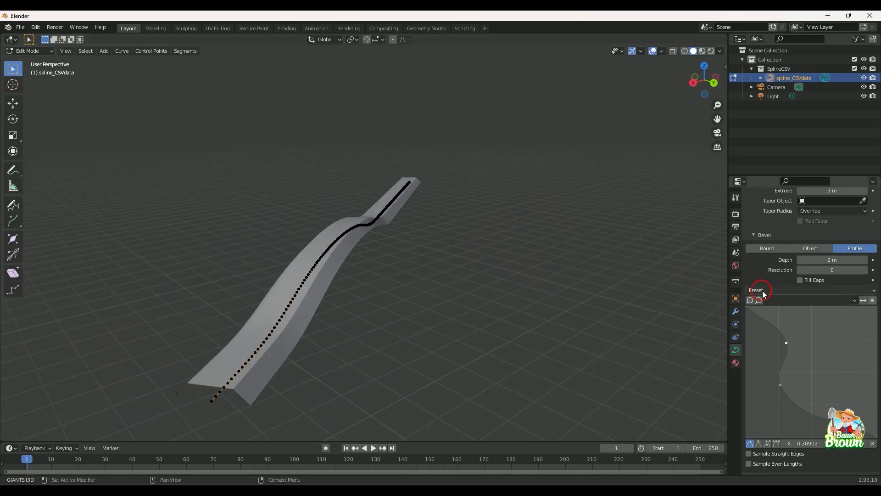
pyautogui.scroll(2, 792, 280)
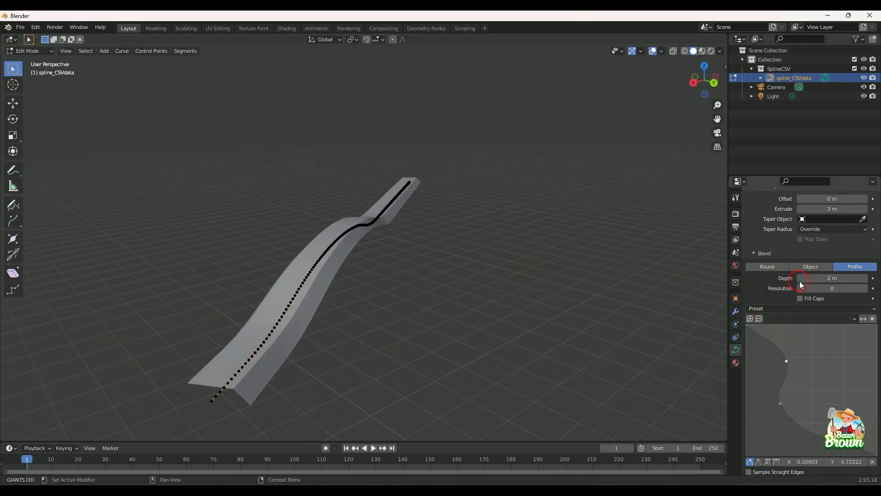
pyautogui.click(800, 280)
pyautogui.write('0')
pyautogui.press('Return')
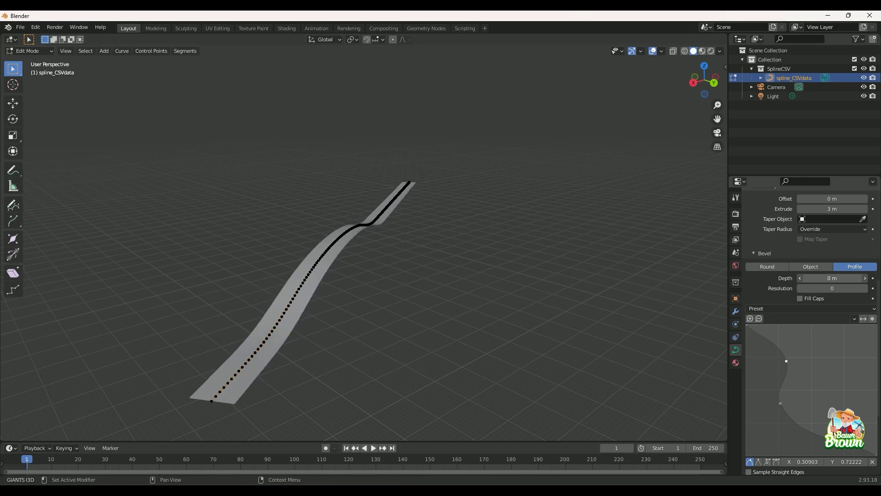
# - Set the curve's geometry extrude to 4 inches to make a narrow strip
pyautogui.scroll(4, 803, 277)
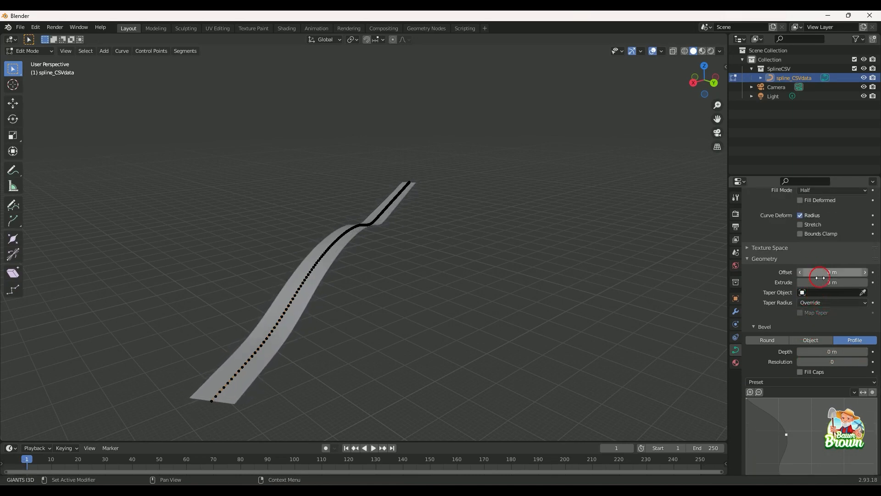
pyautogui.scroll(2, 827, 276)
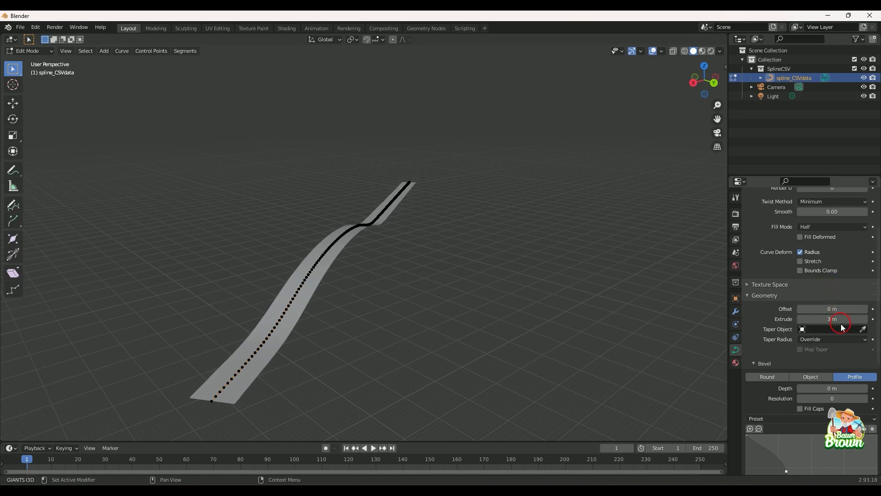
pyautogui.click(840, 319)
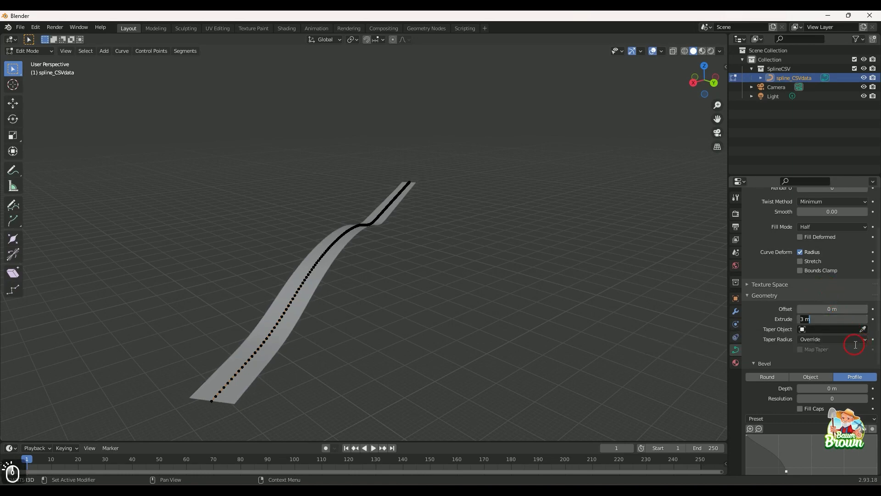
pyautogui.write('4"')
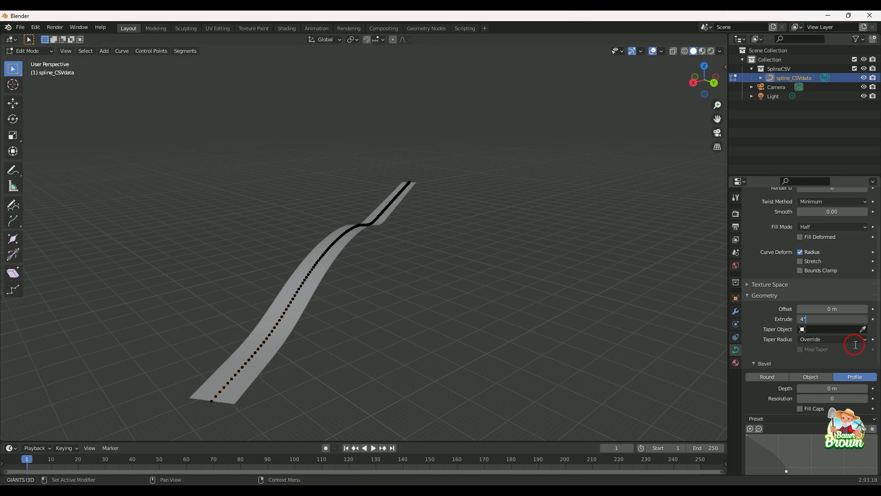
pyautogui.press('Return')
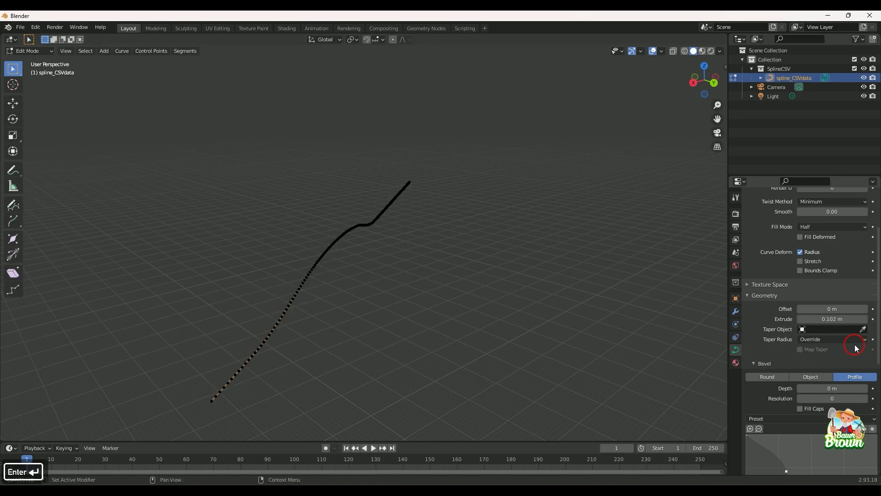
# - Return to Object Mode and convert the narrow spline strip from a curve to a mesh
pyautogui.moveTo(385, 299); pyautogui.dragTo(349, 291, button='middle')
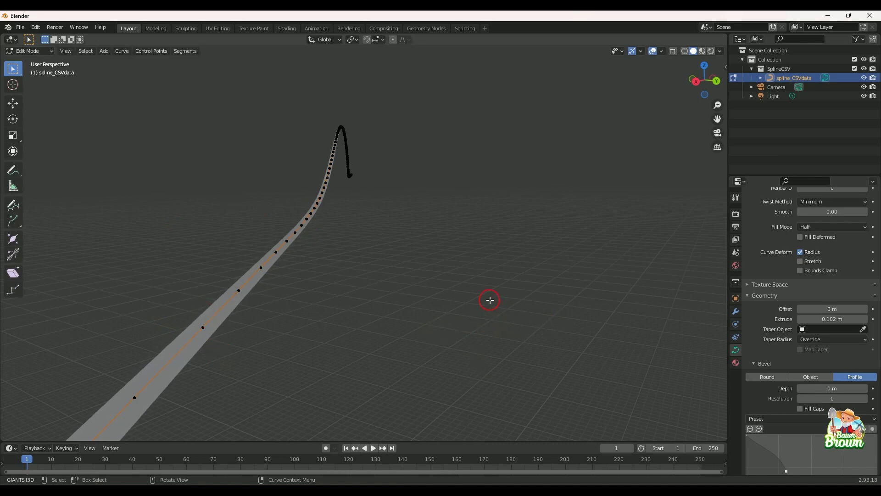
pyautogui.moveTo(490, 301); pyautogui.dragTo(510, 329, button='middle')
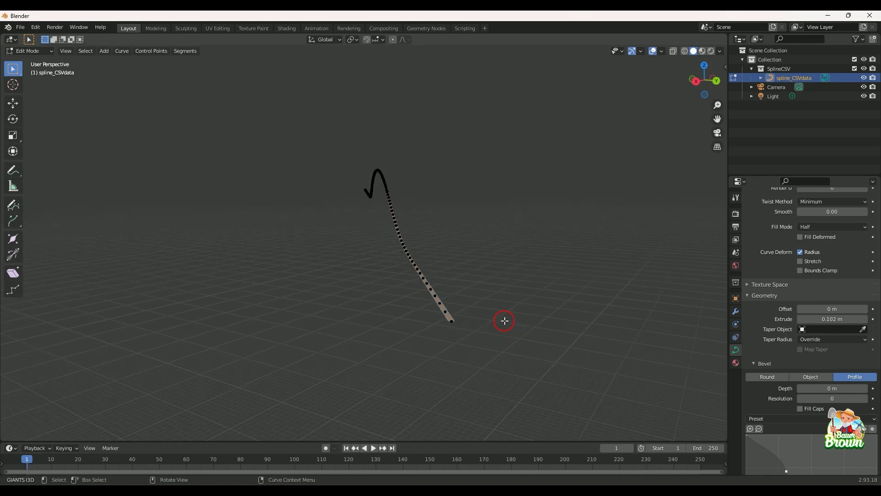
pyautogui.moveTo(504, 311); pyautogui.dragTo(500, 312, button='middle')
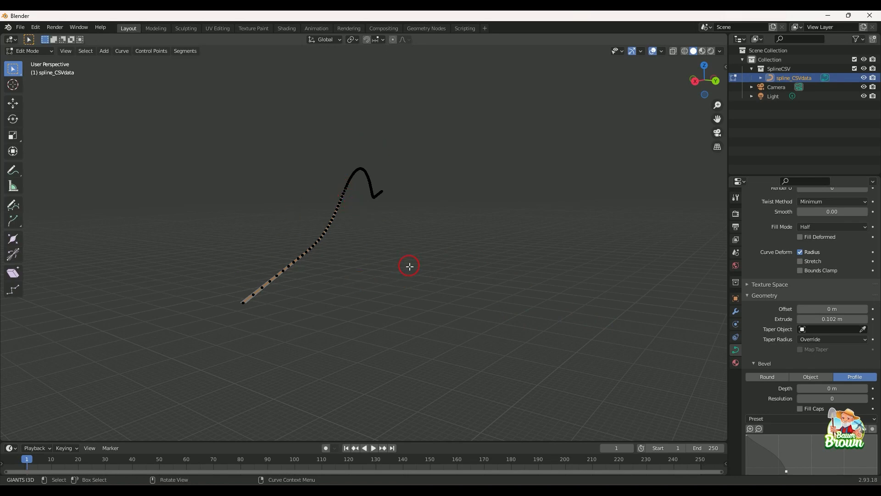
pyautogui.moveTo(410, 266); pyautogui.dragTo(453, 266, button='middle')
pyautogui.moveTo(451, 272)
pyautogui.mouseDown(button='middle')
pyautogui.moveTo(439, 274)
pyautogui.moveTo(451, 274)
pyautogui.mouseUp(button='middle')
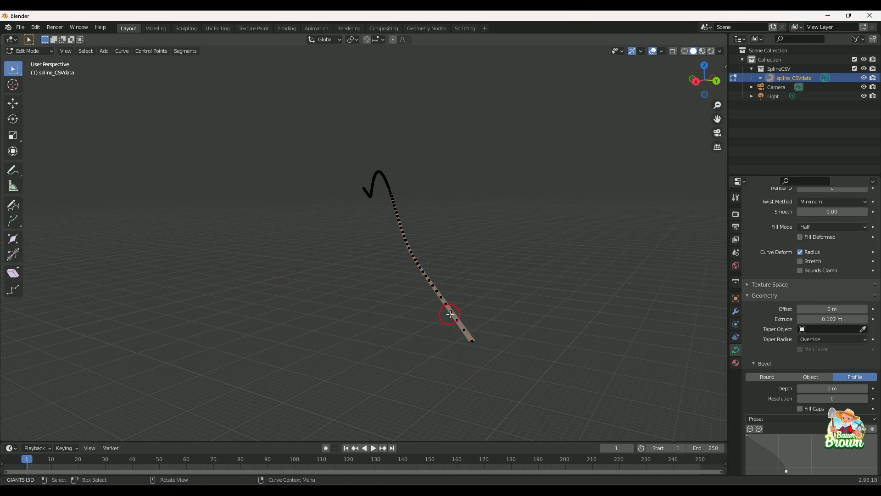
pyautogui.press('Tab')
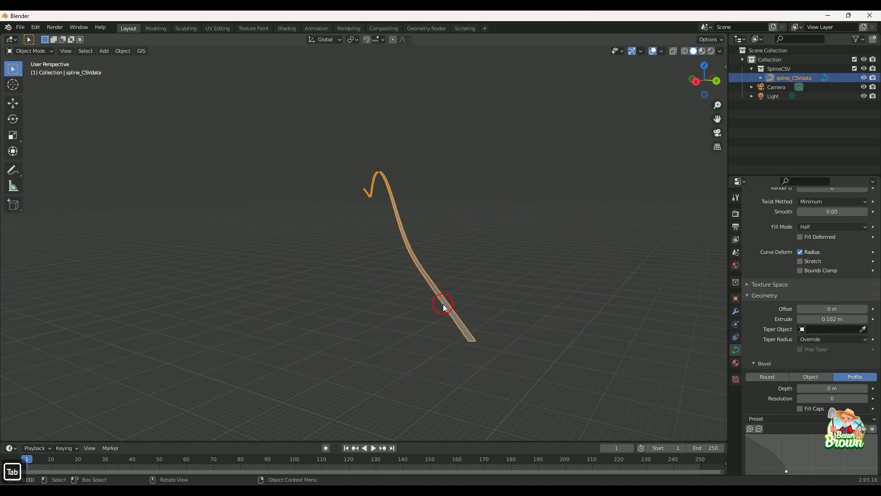
pyautogui.rightClick(427, 278)
pyautogui.moveTo(428, 279)
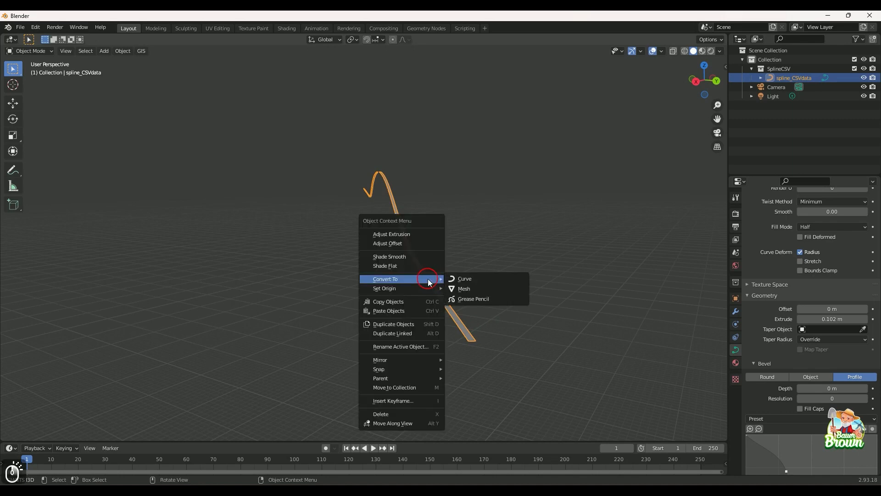
pyautogui.click(460, 293)
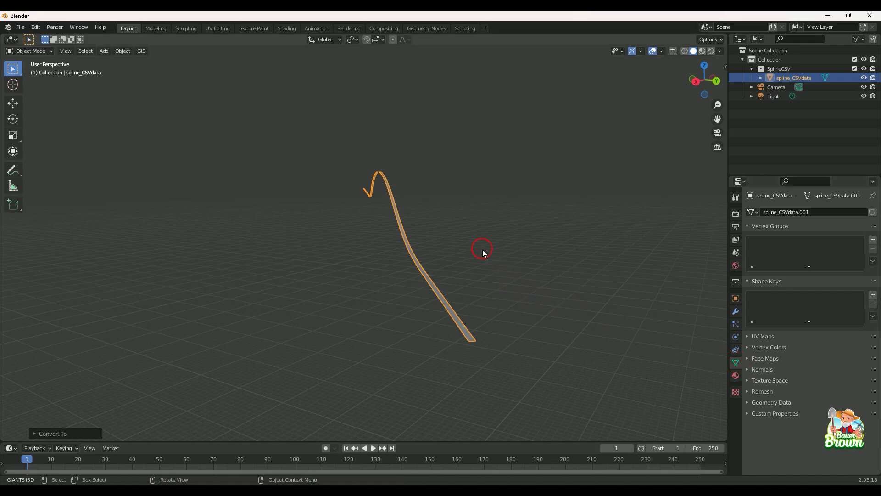
# - Edit the converted strip in face select mode and pick individual faces one after another along its length
pyautogui.press('Tab')
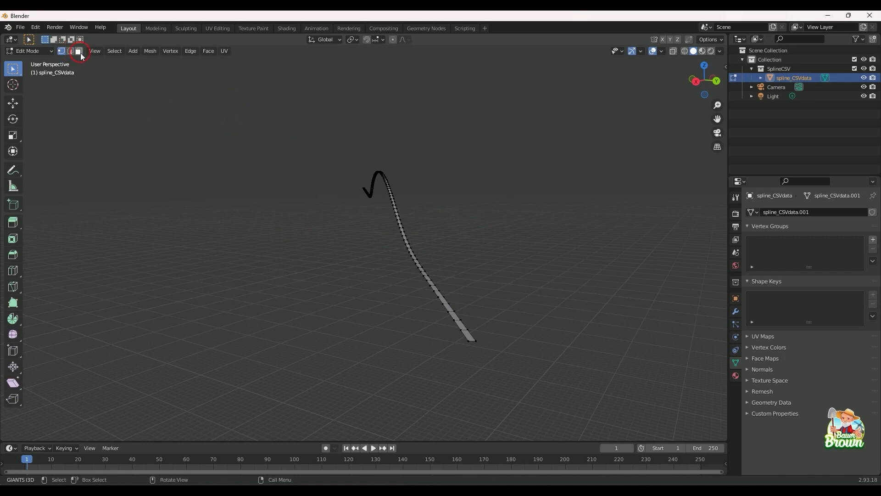
pyautogui.press('3')
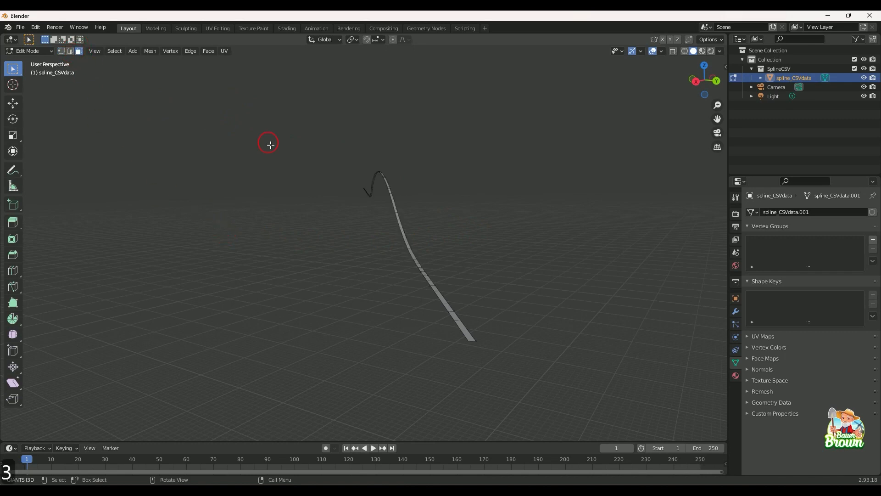
pyautogui.moveTo(429, 248); pyautogui.dragTo(433, 297, button='middle')
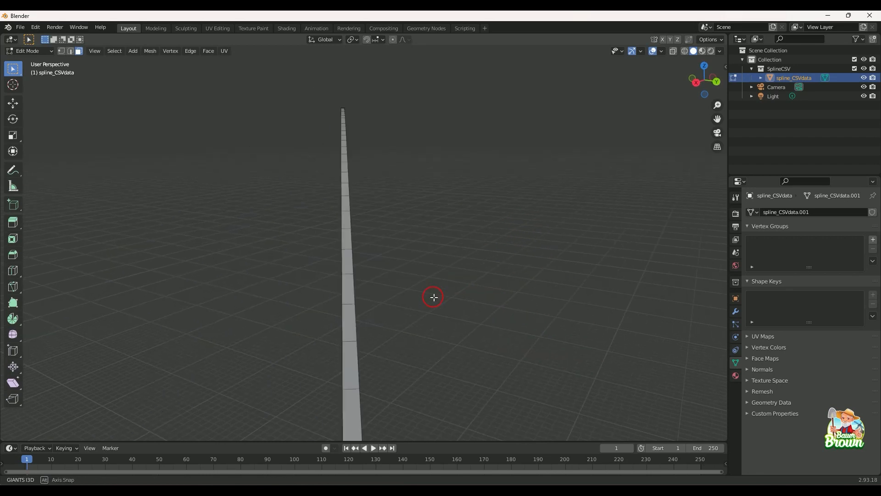
pyautogui.click(352, 334)
pyautogui.click(348, 303)
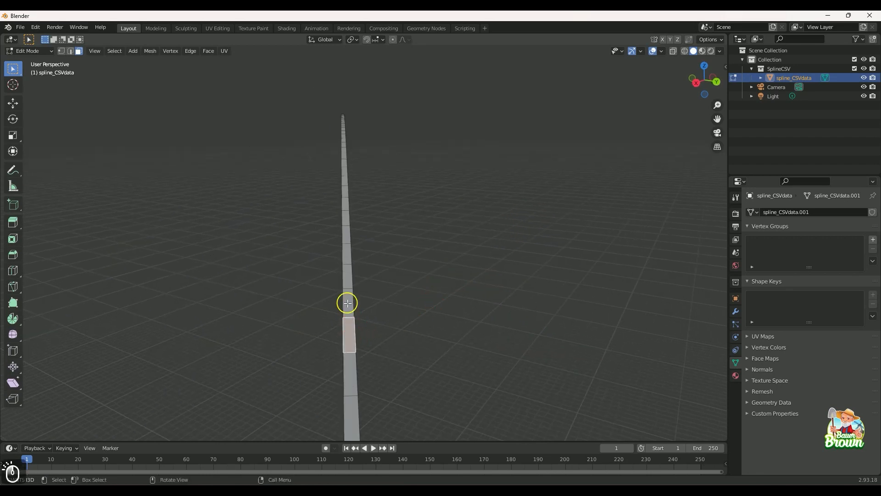
pyautogui.click(346, 279)
pyautogui.click(347, 250)
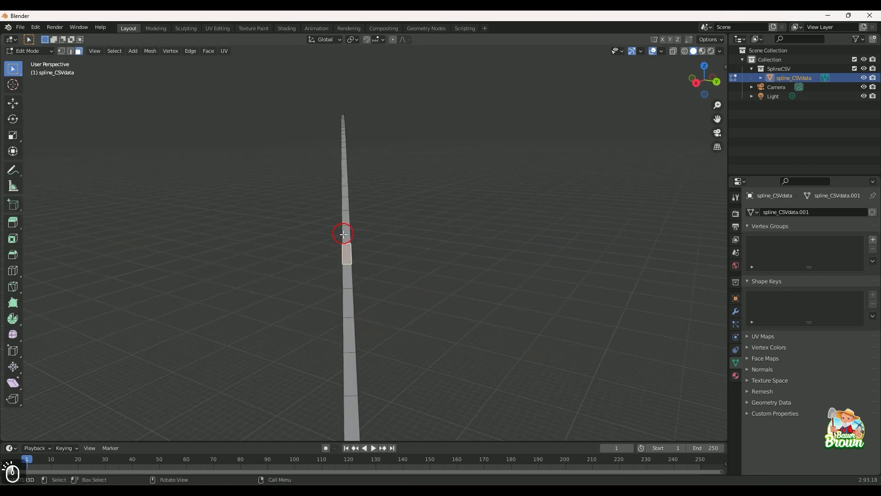
pyautogui.click(345, 234)
pyautogui.click(346, 220)
pyautogui.click(346, 203)
pyautogui.click(344, 192)
# - Extrude all of the strip's faces along their normals by about -2.85 m and expand the extrusion's settings
pyautogui.moveTo(454, 246); pyautogui.dragTo(443, 274, button='middle')
pyautogui.scroll(-7, 429, 276)
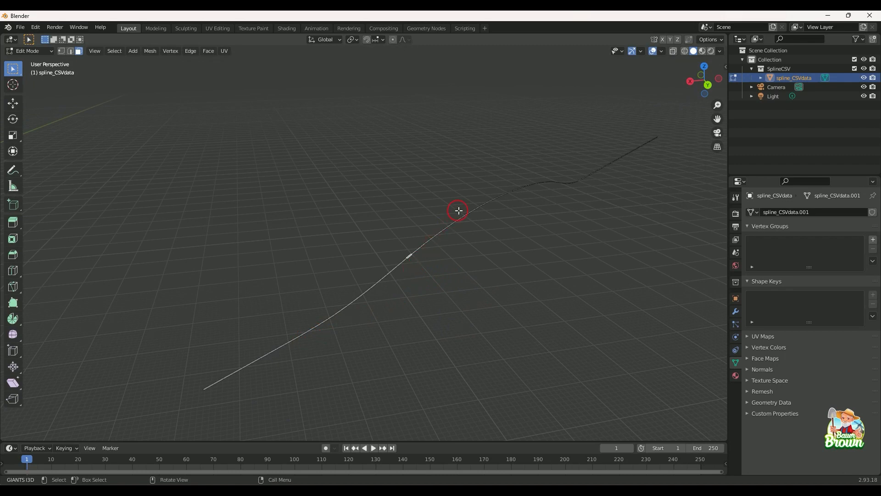
pyautogui.moveTo(487, 303); pyautogui.dragTo(494, 291, button='middle')
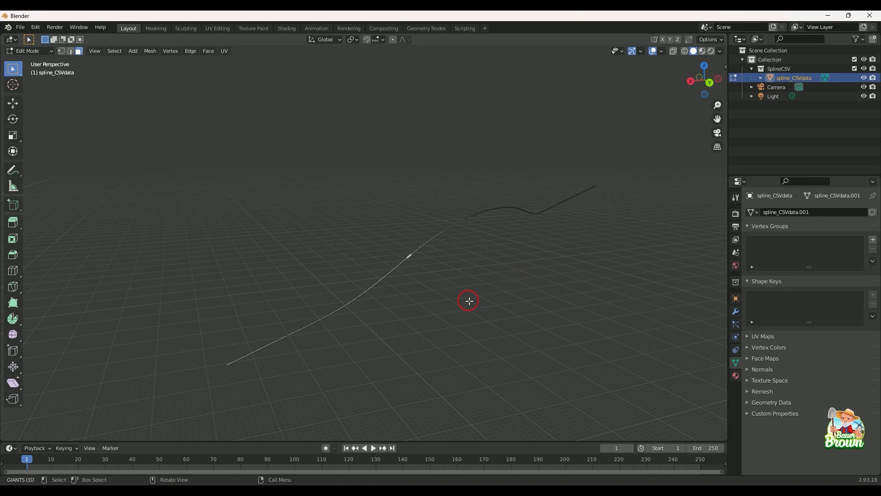
pyautogui.scroll(2, 467, 300)
pyautogui.moveTo(467, 303)
pyautogui.mouseDown(button='middle')
pyautogui.moveTo(460, 312)
pyautogui.moveTo(468, 306)
pyautogui.mouseUp(button='middle')
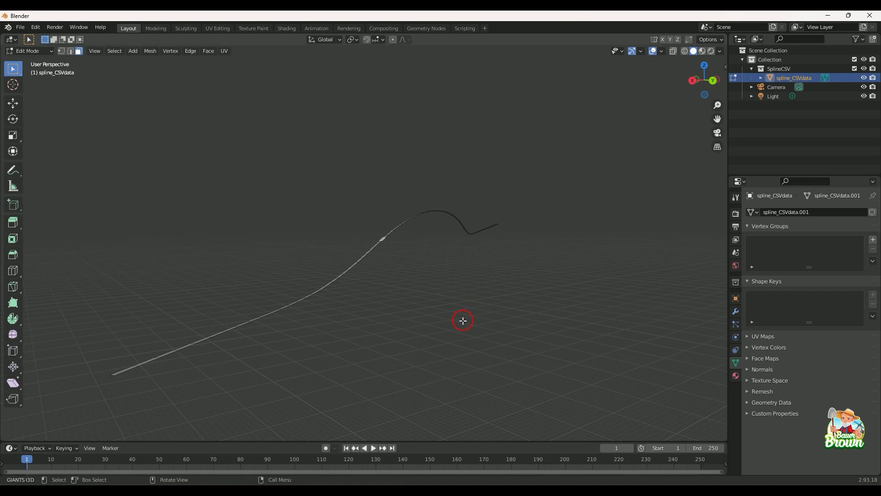
pyautogui.press('a')
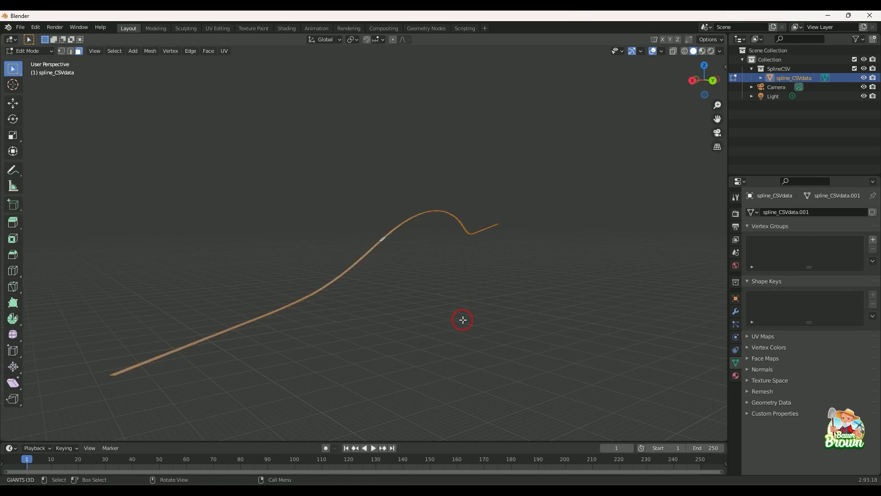
pyautogui.rightClick(462, 320)
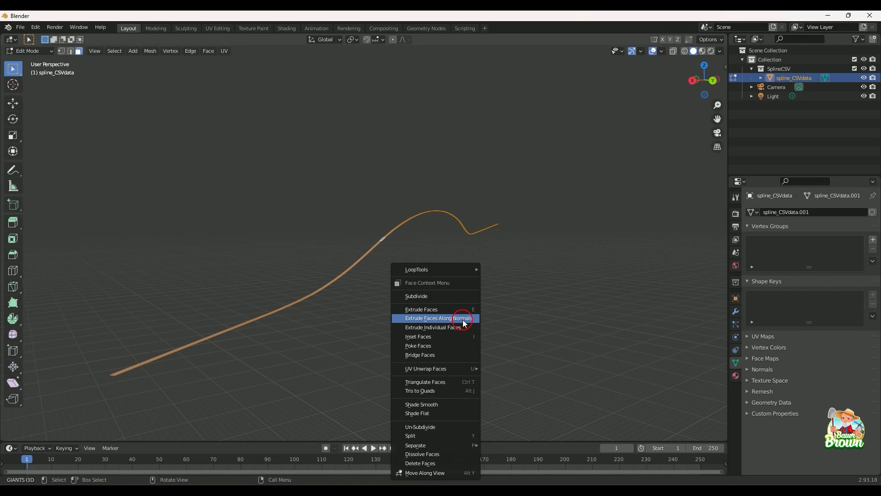
pyautogui.click(463, 320)
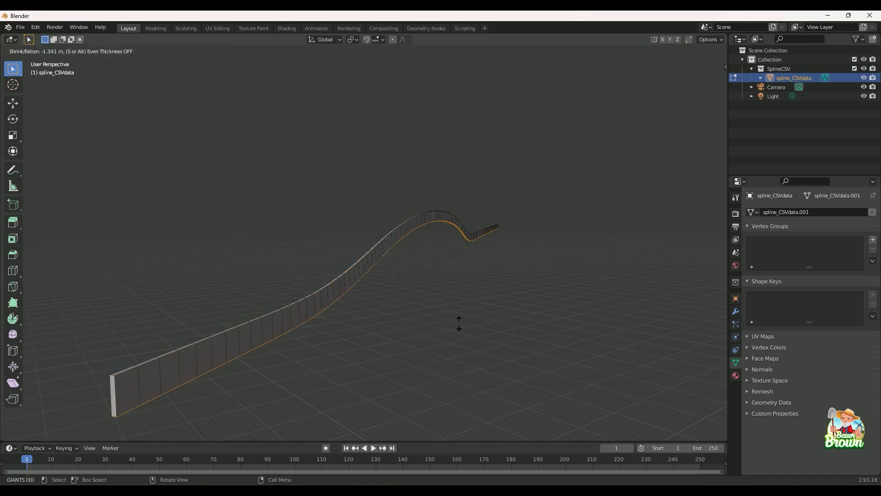
pyautogui.click(462, 327)
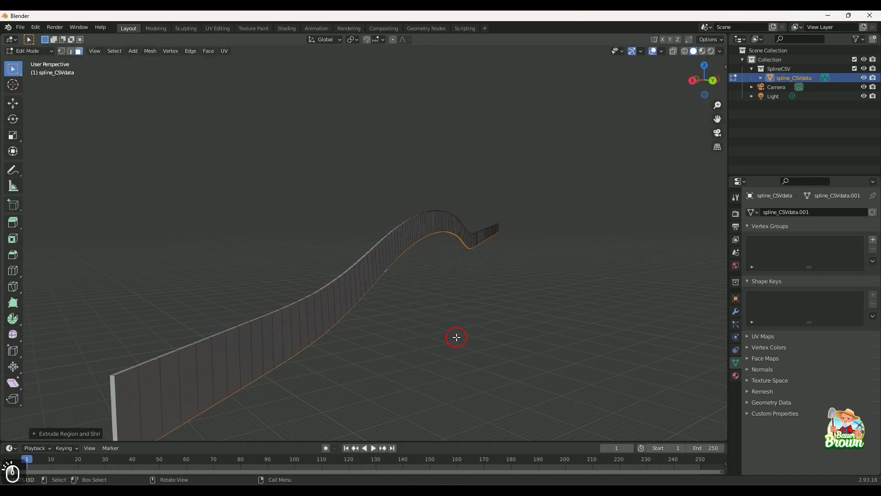
pyautogui.moveTo(457, 337); pyautogui.dragTo(463, 334, button='middle')
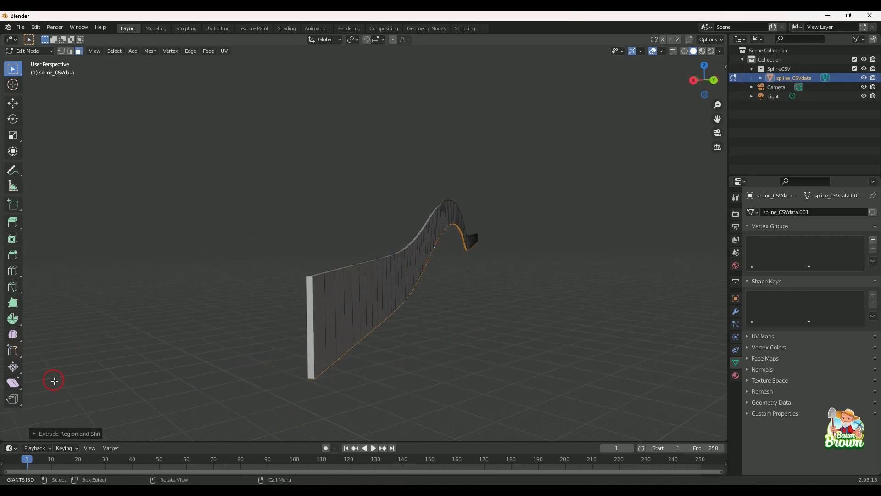
pyautogui.click(67, 433)
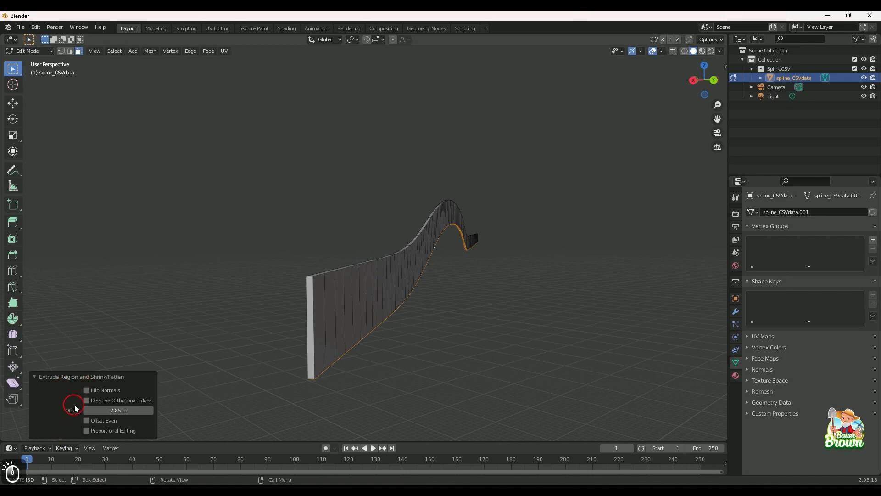
# - Set the face extrusion's offset to -48 inches
pyautogui.click(129, 411)
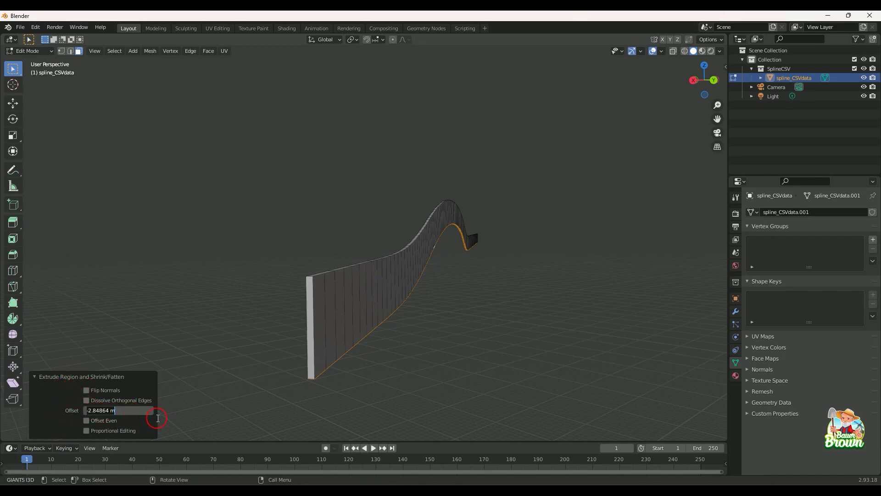
pyautogui.press('BackSpace')
pyautogui.write('-48')
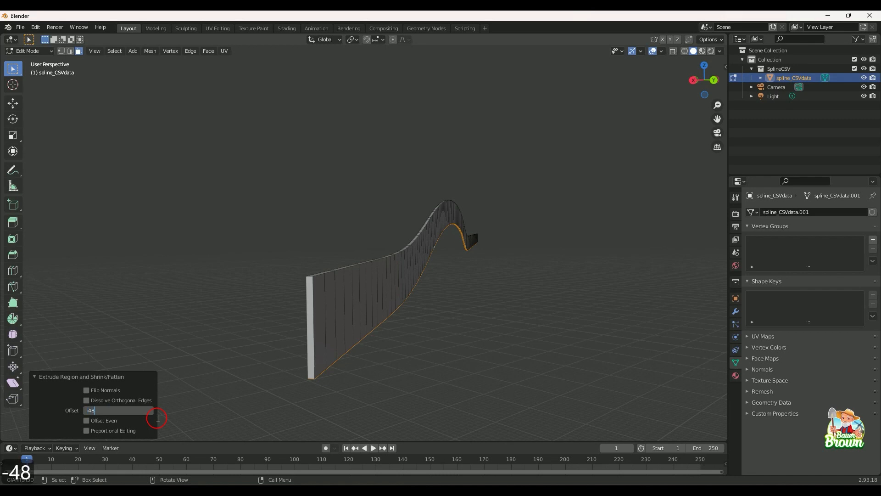
pyautogui.write('"')
pyautogui.press('Return')
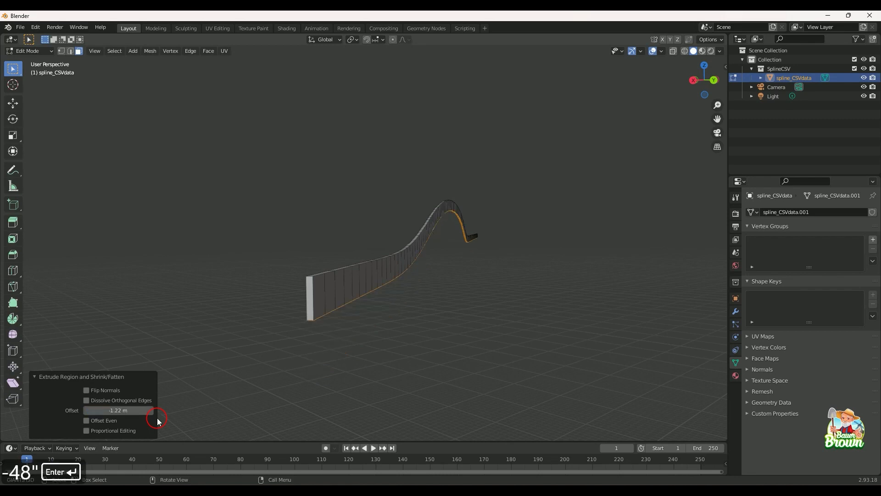
# - Set the face extrusion's offset to -8 inches to give the strip a roughly square cross-section
pyautogui.click(133, 410)
pyautogui.write('-')
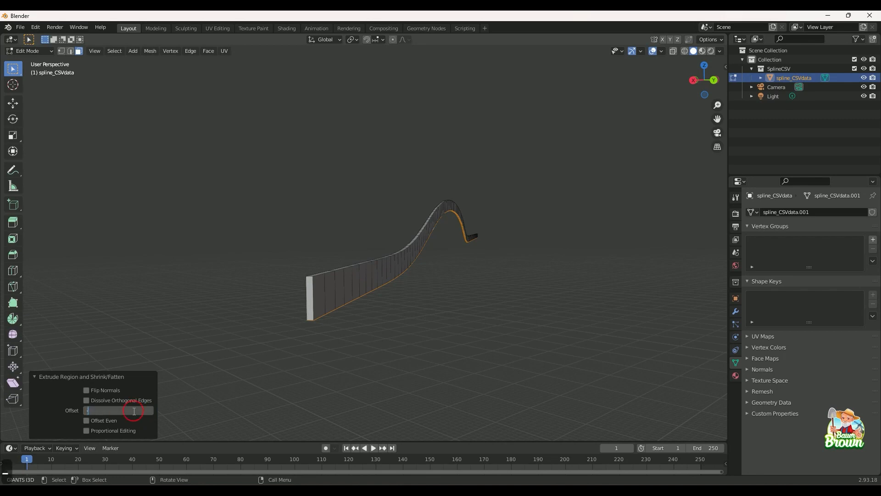
pyautogui.write('8in')
pyautogui.press('Return')
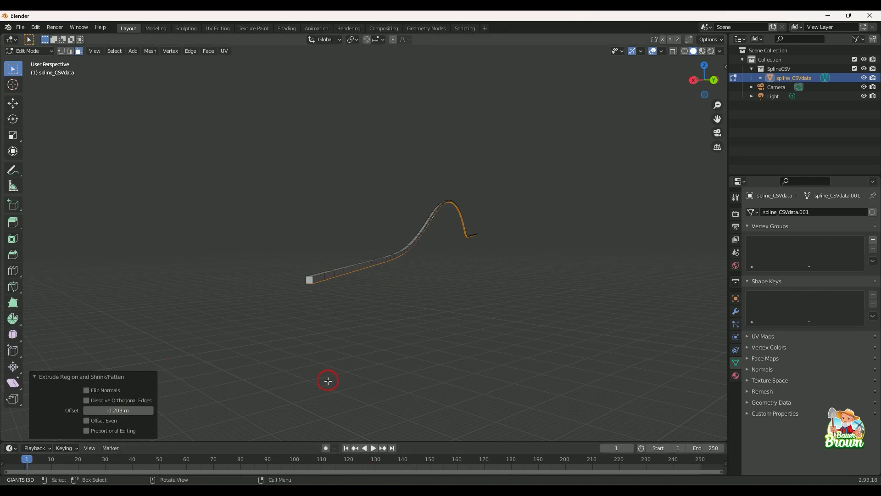
pyautogui.moveTo(329, 368); pyautogui.dragTo(363, 356, button='middle')
pyautogui.moveTo(449, 315)
pyautogui.mouseDown(button='middle')
pyautogui.moveTo(462, 319)
pyautogui.moveTo(439, 313)
pyautogui.mouseUp(button='middle')
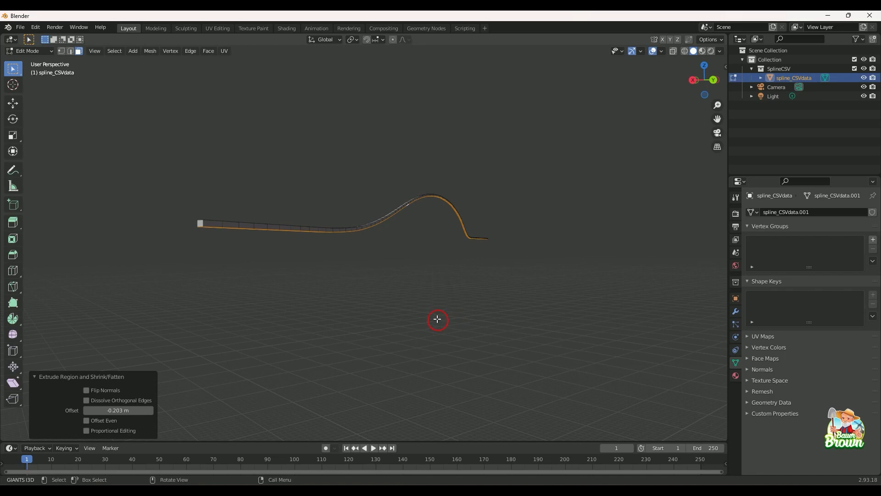
# - Turn on the Face Orientation overlay to check which way the extruded strip's faces point
pyautogui.moveTo(436, 318); pyautogui.dragTo(446, 279, button='middle')
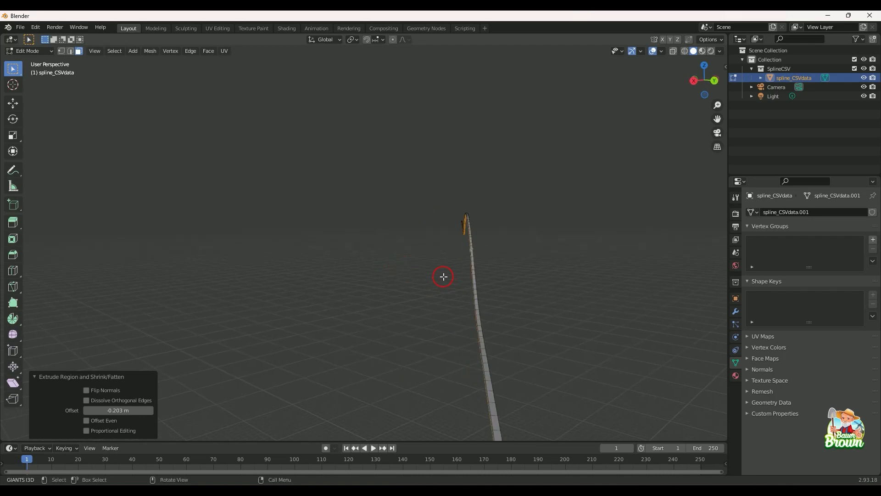
pyautogui.moveTo(381, 291); pyautogui.dragTo(445, 278, button='middle')
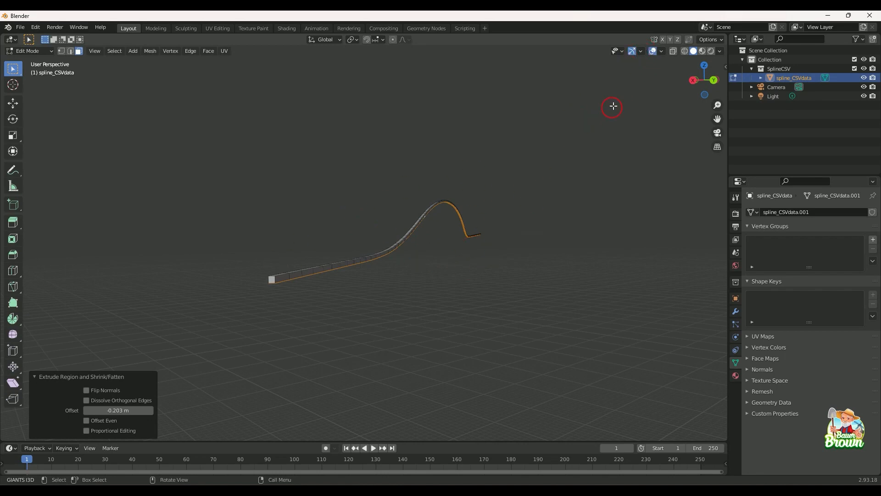
pyautogui.click(643, 51)
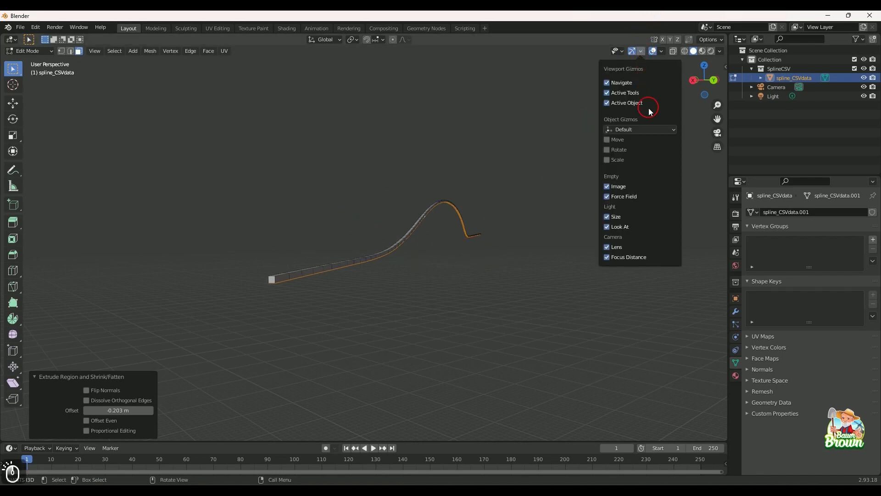
pyautogui.click(662, 51)
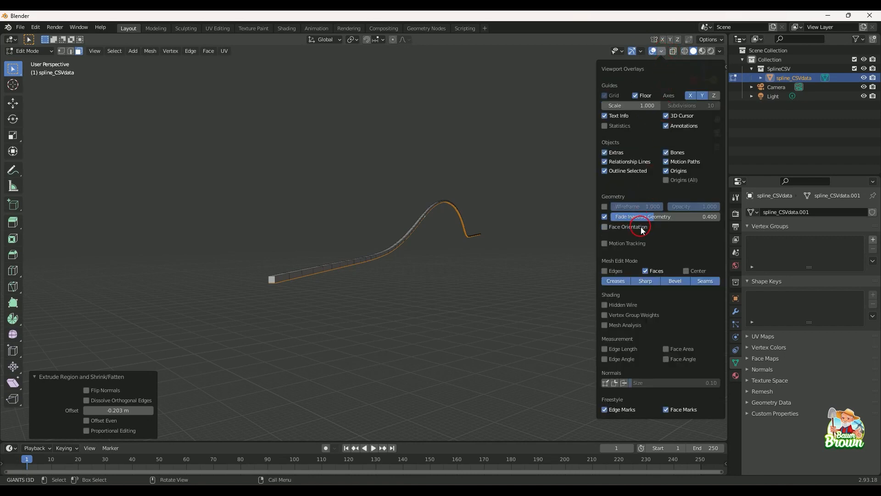
pyautogui.click(636, 227)
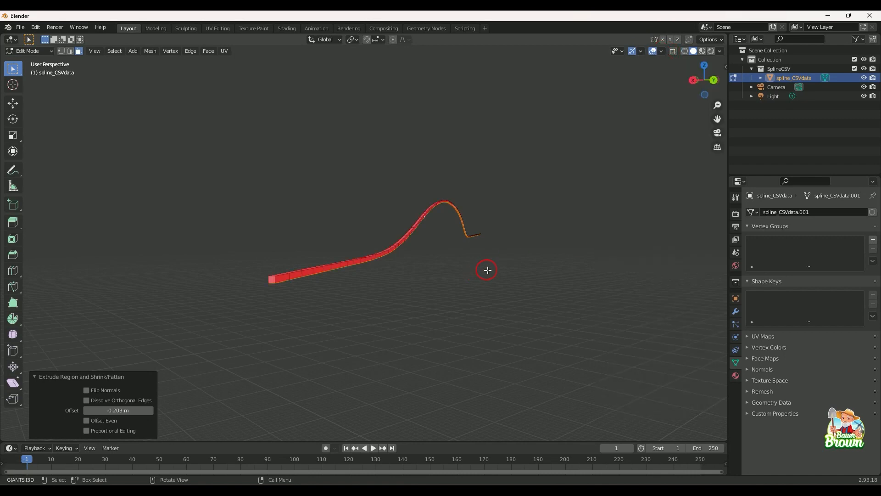
# - Select all of the strip's faces, flip their normals, and deselect them
pyautogui.press('a')
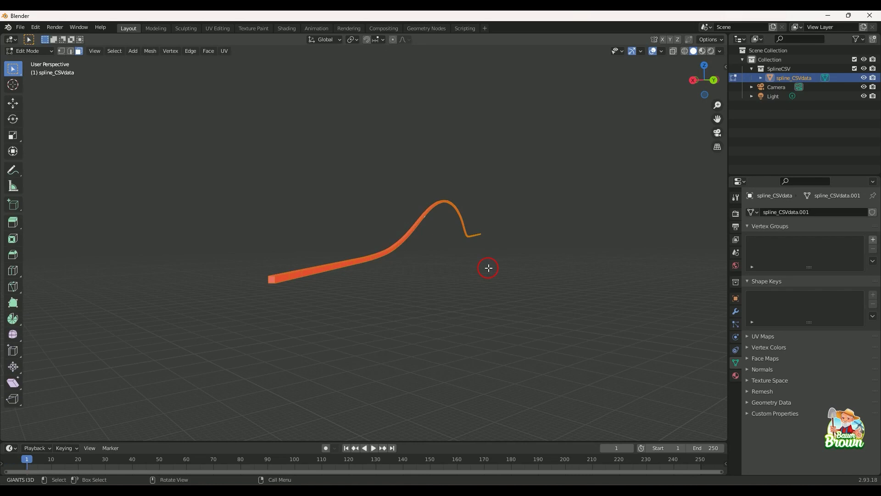
pyautogui.hotkey('alt', 'n')
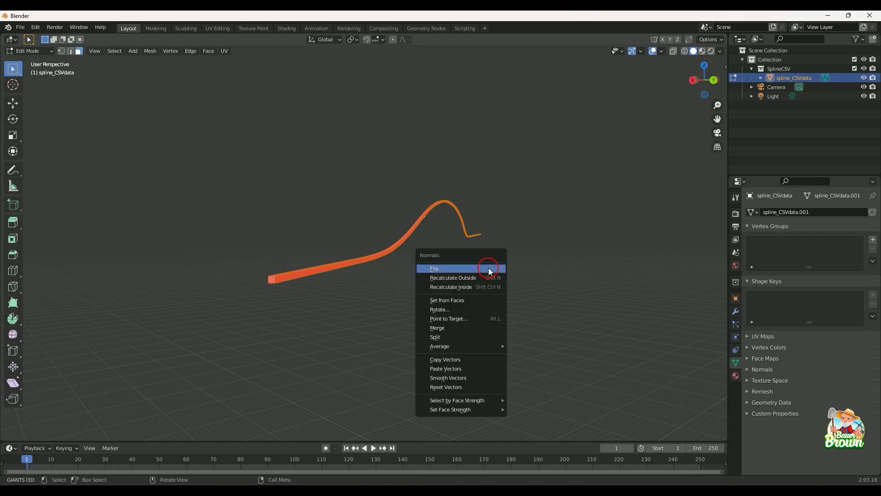
pyautogui.click(490, 269)
pyautogui.click(545, 236)
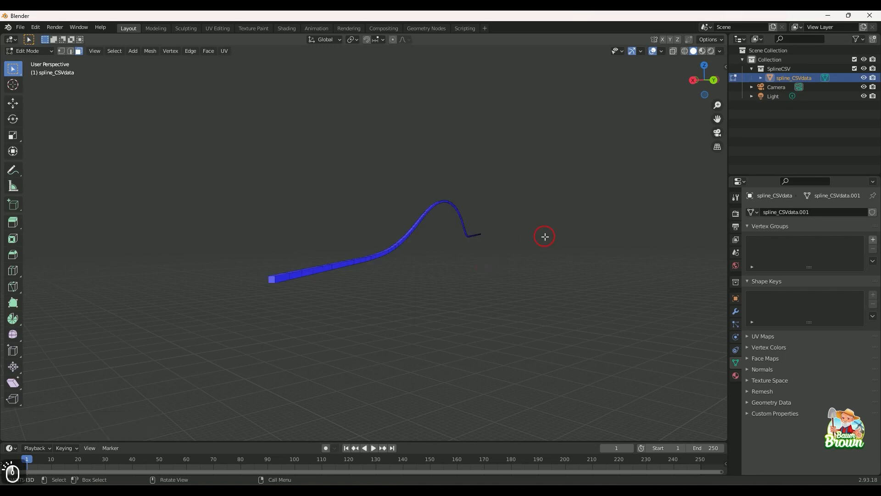
pyautogui.moveTo(446, 247); pyautogui.dragTo(458, 260, button='middle')
# - Turn off the Face Orientation overlay and inspect the strip in normal shading
pyautogui.click(657, 55)
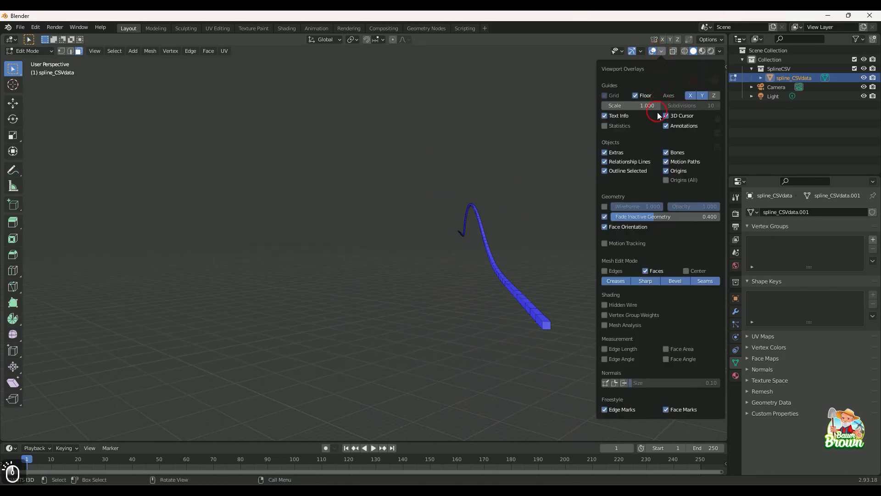
pyautogui.click(638, 228)
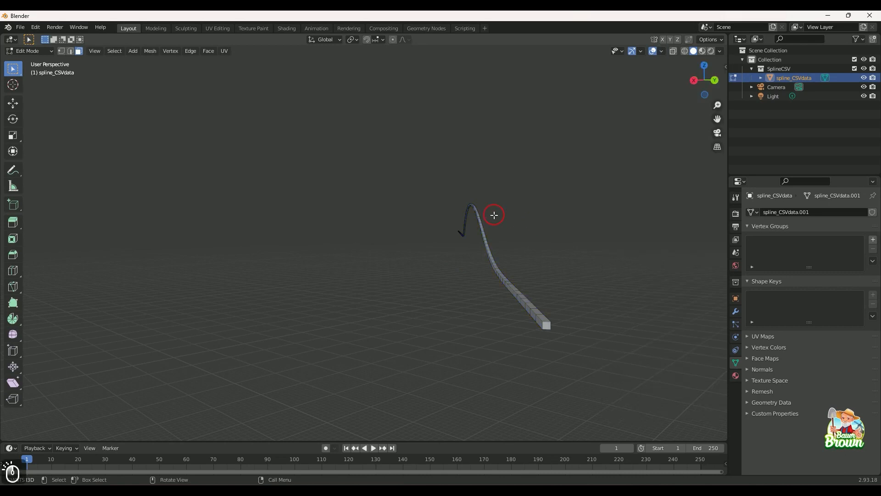
pyautogui.moveTo(492, 213); pyautogui.dragTo(494, 216, button='middle')
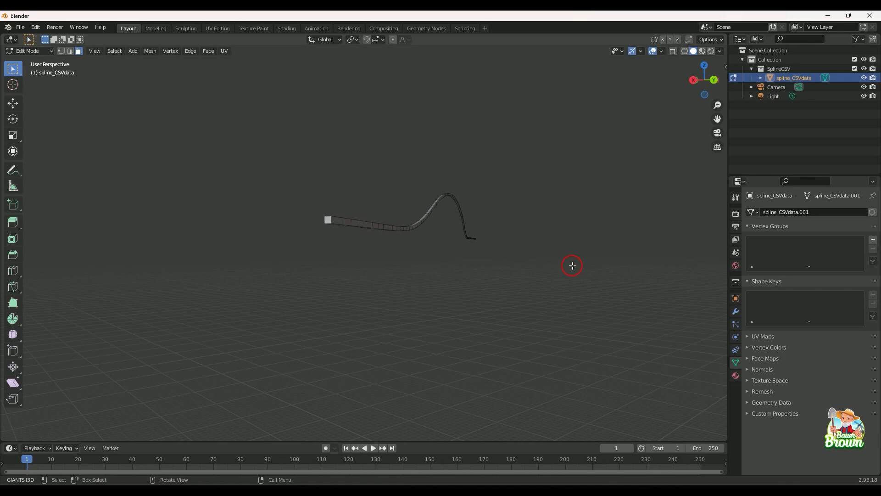
pyautogui.moveTo(567, 253); pyautogui.dragTo(565, 258, button='middle')
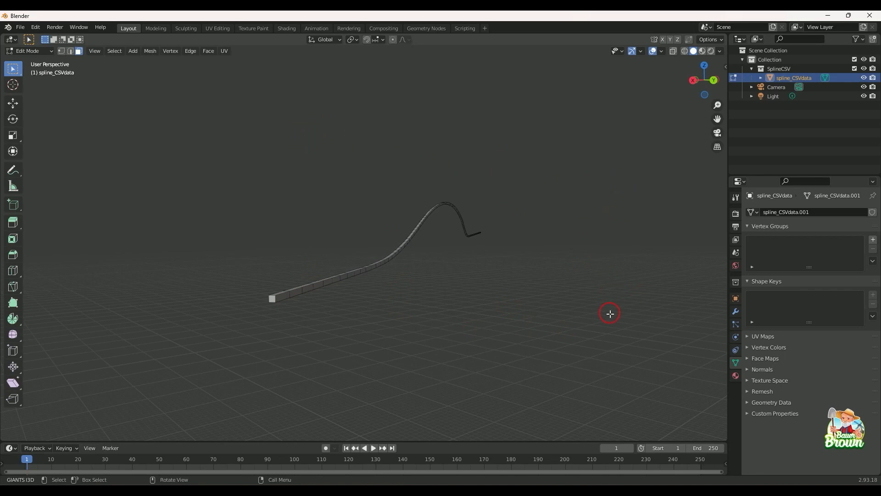
# - Export the selected strip with the GIANTS I3D Exporter to a file named curb in the tutorialSeries_2 folder, with Use Blender Filename disabled
pyautogui.press('n')
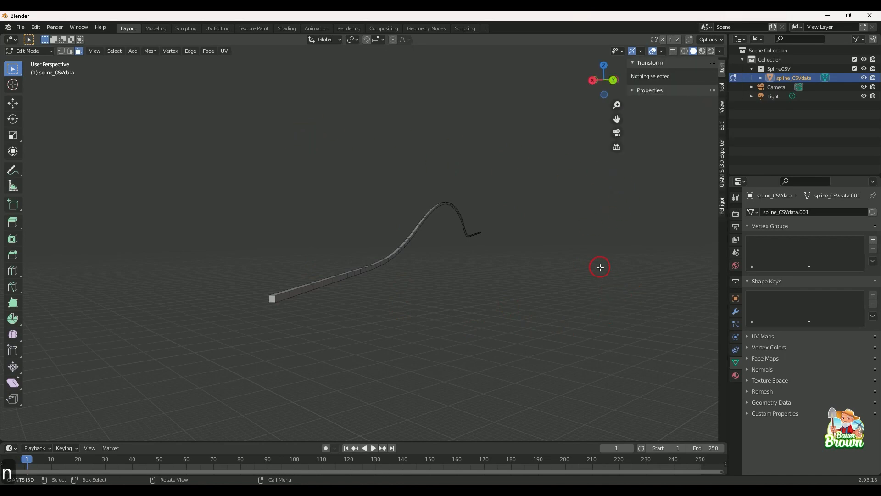
pyautogui.click(722, 170)
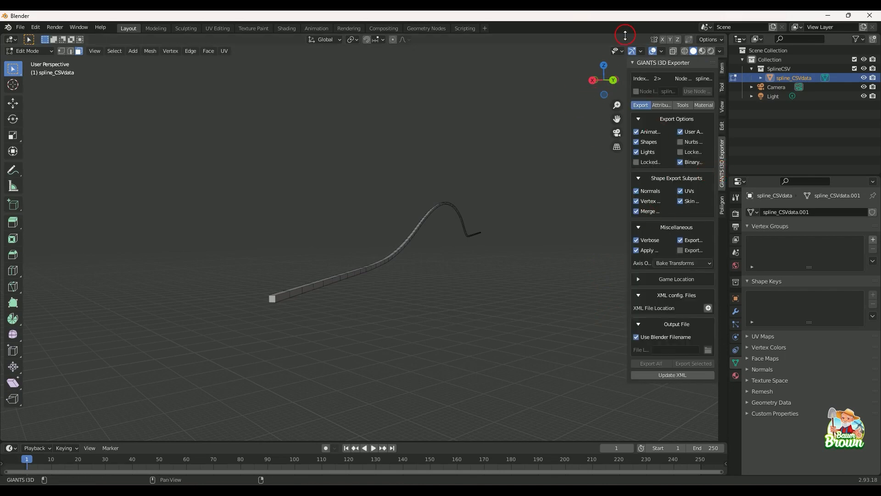
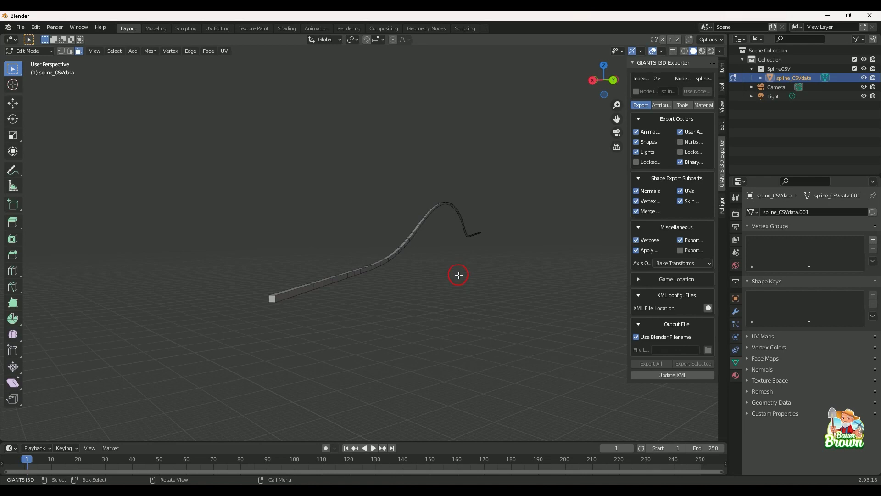
pyautogui.click(637, 337)
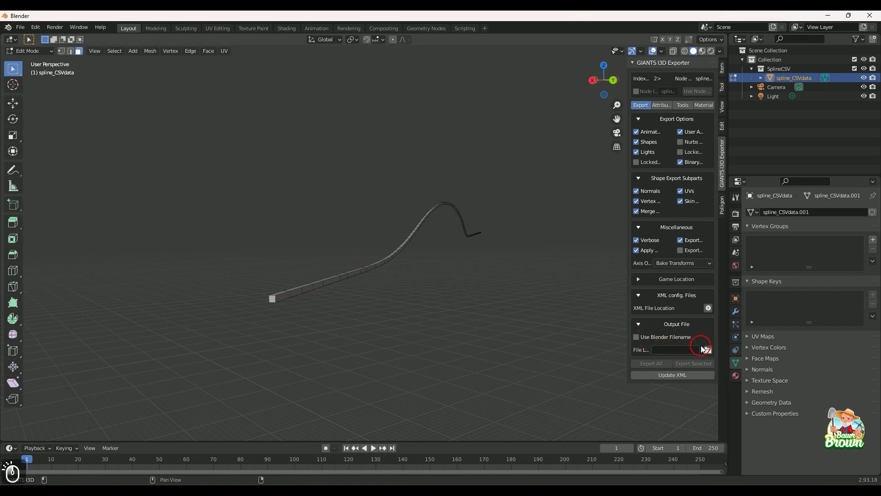
pyautogui.click(707, 349)
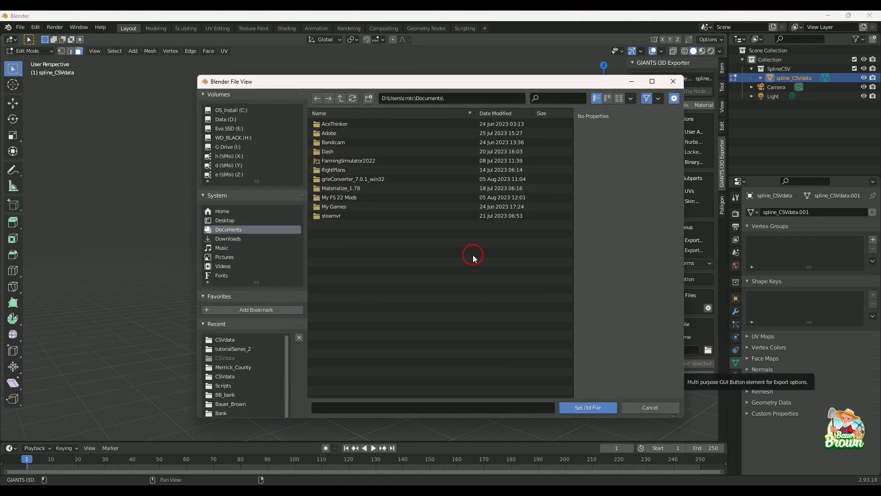
pyautogui.click(232, 349)
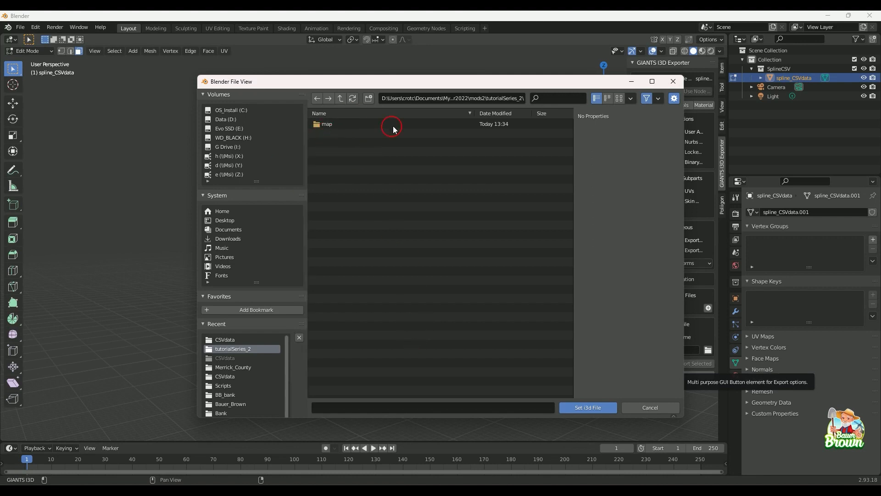
pyautogui.click(389, 407)
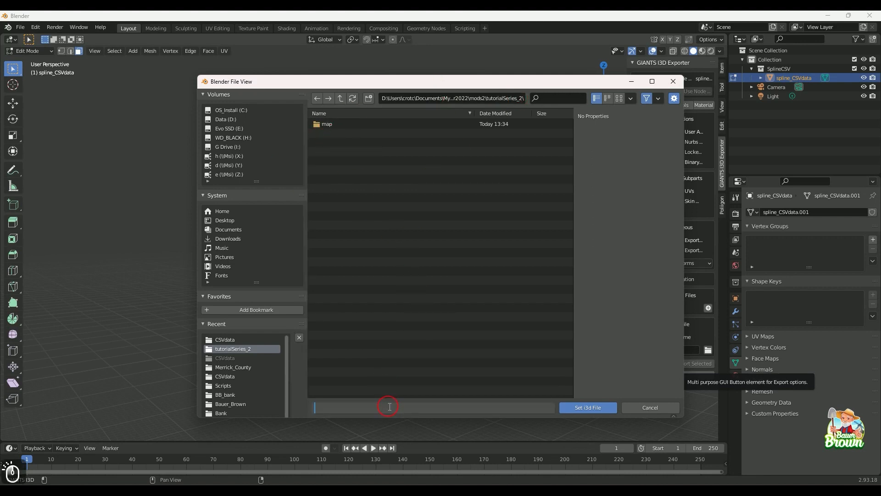
pyautogui.write('curb')
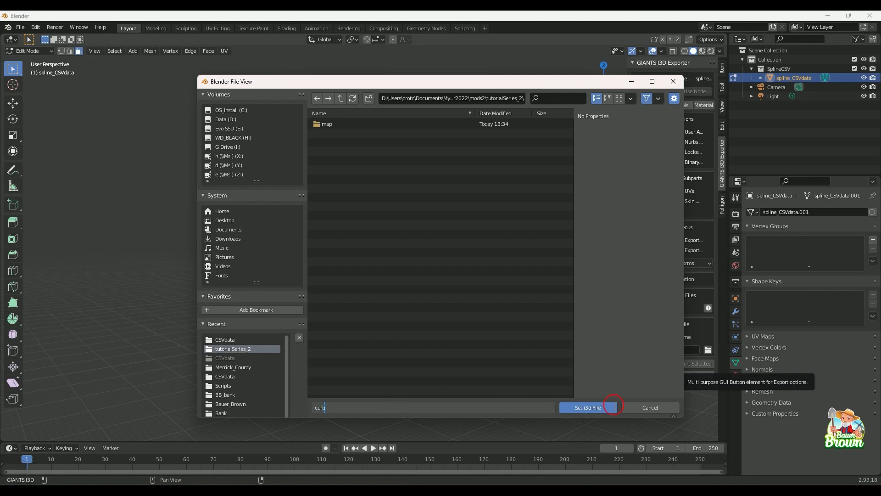
pyautogui.click(606, 409)
pyautogui.click(604, 410)
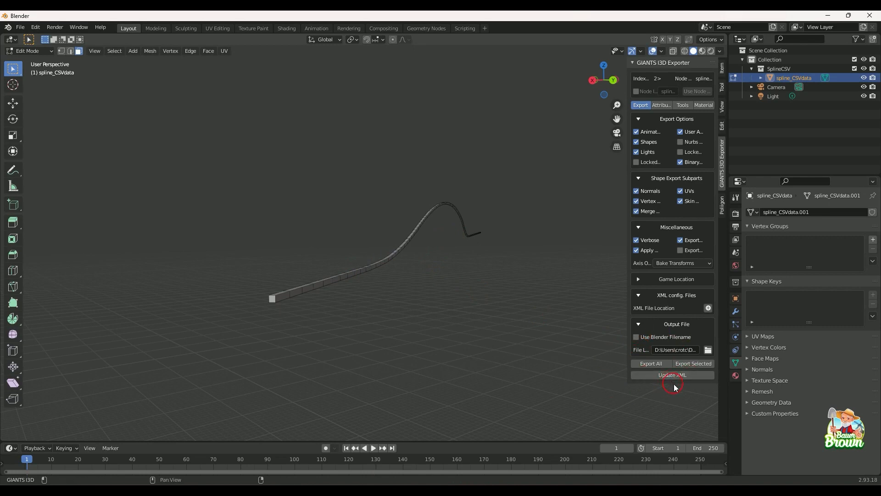
pyautogui.click(690, 367)
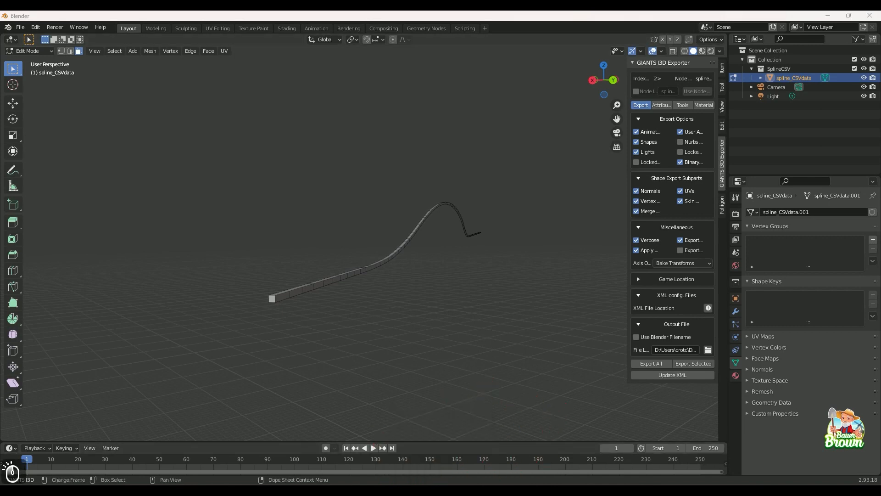
# - Switch to GIANTS Editor, import the curb i3D file from the tutorialSeries_2 folder into the map, and close the CSV Creator
pyautogui.hotkey('alt', 'Tab')
pyautogui.moveTo(421, 489)
pyautogui.click(421, 443)
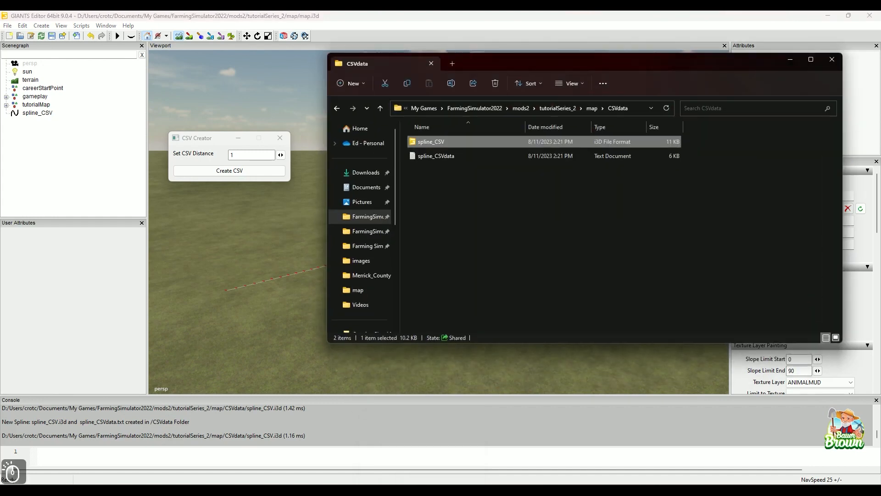
pyautogui.click(561, 108)
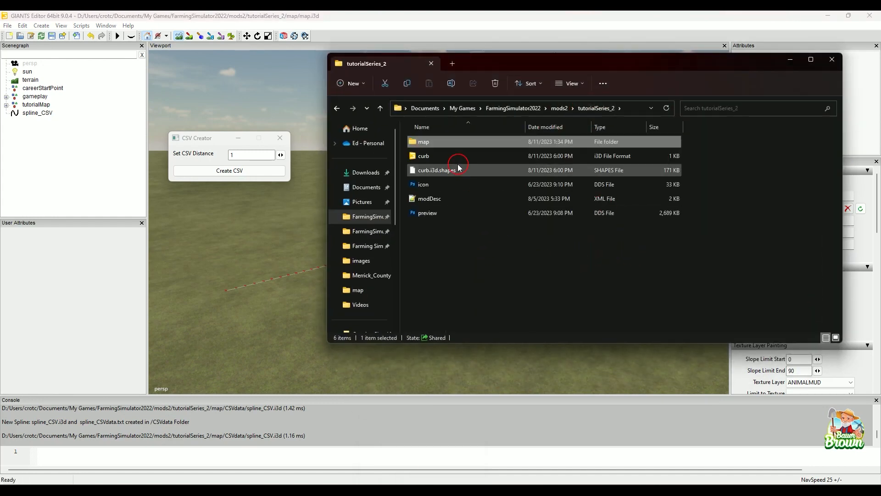
pyautogui.click(425, 157)
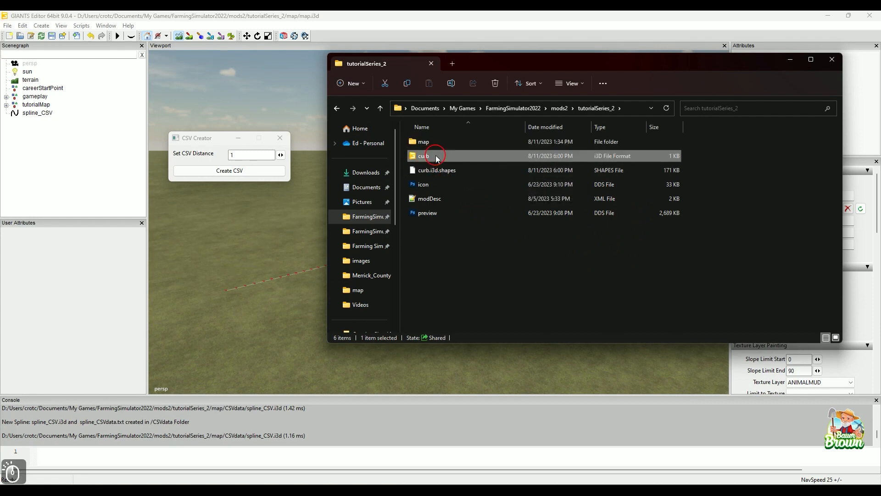
pyautogui.moveTo(433, 159); pyautogui.dragTo(284, 299)
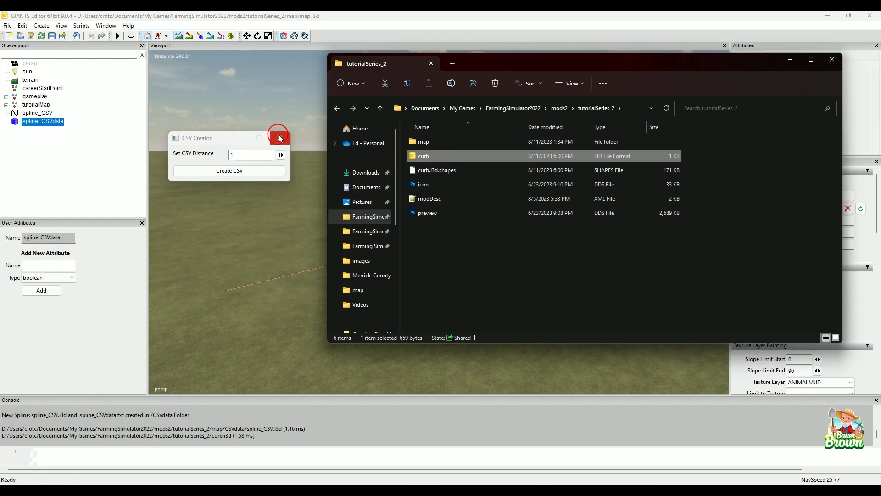
pyautogui.click(280, 138)
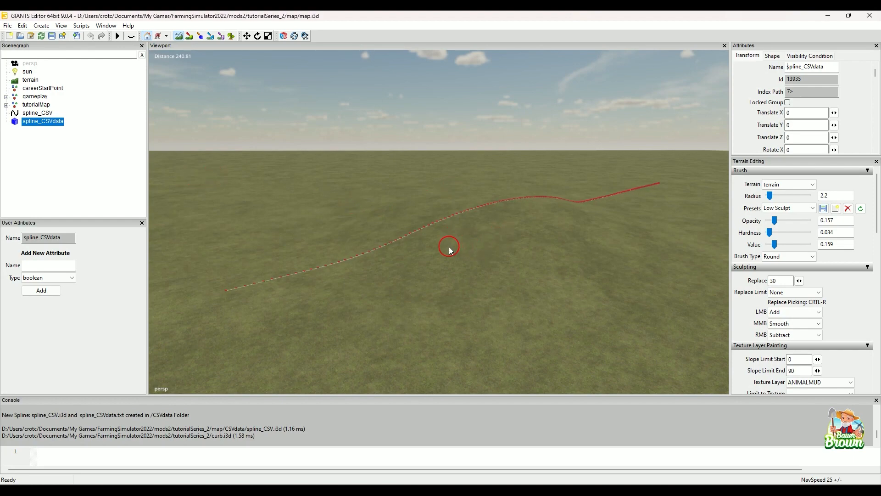
# - Set the imported spline_CSVdata mesh's Rotate Y to -90 so it aligns with the spline
pyautogui.keyDown('alt'); pyautogui.moveTo(427, 212); pyautogui.dragTo(511, 230); pyautogui.keyUp('alt')
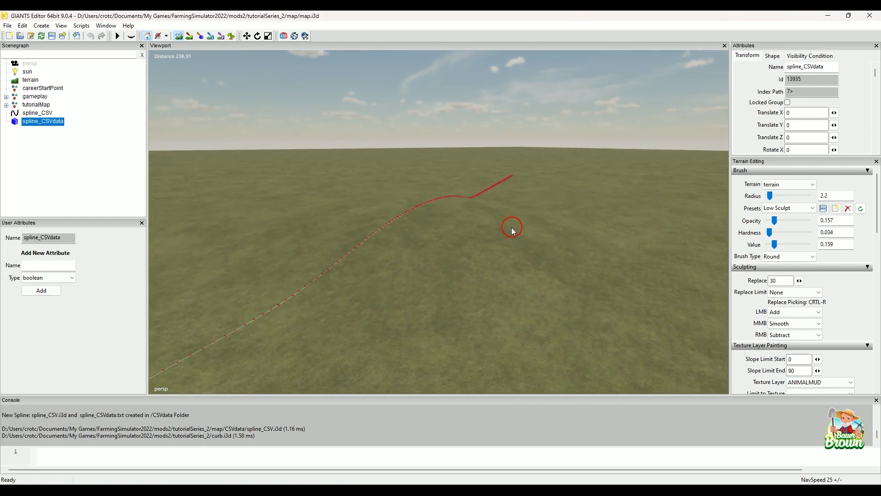
pyautogui.scroll(-2, 837, 123)
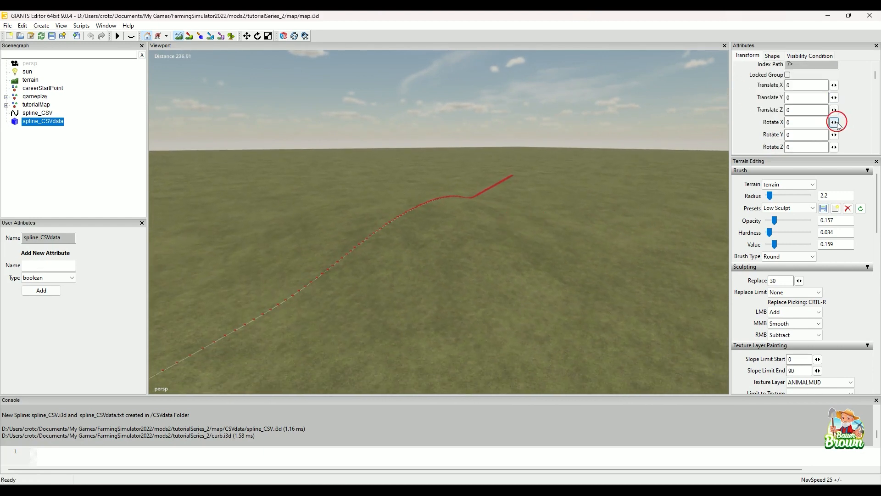
pyautogui.click(811, 135)
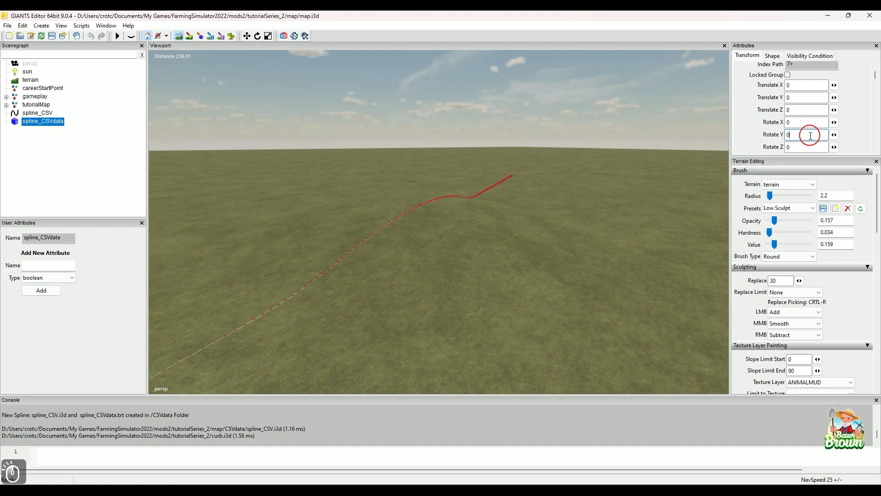
pyautogui.press('BackSpace')
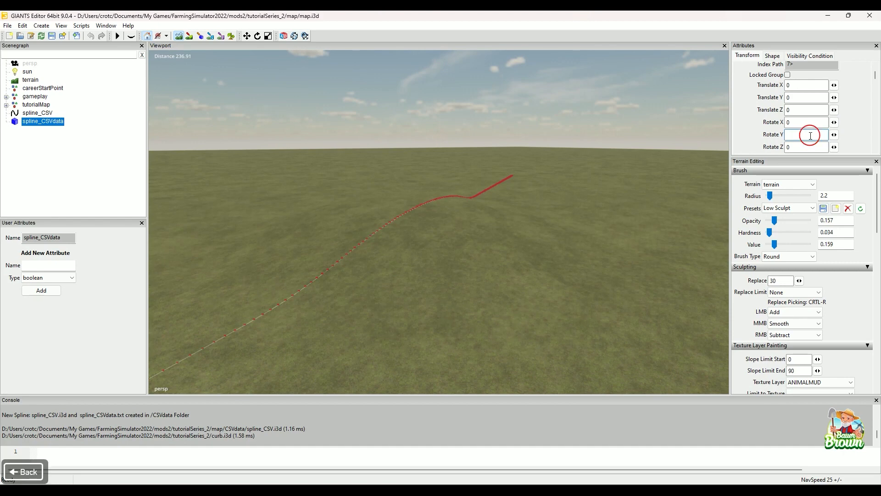
pyautogui.write('-90')
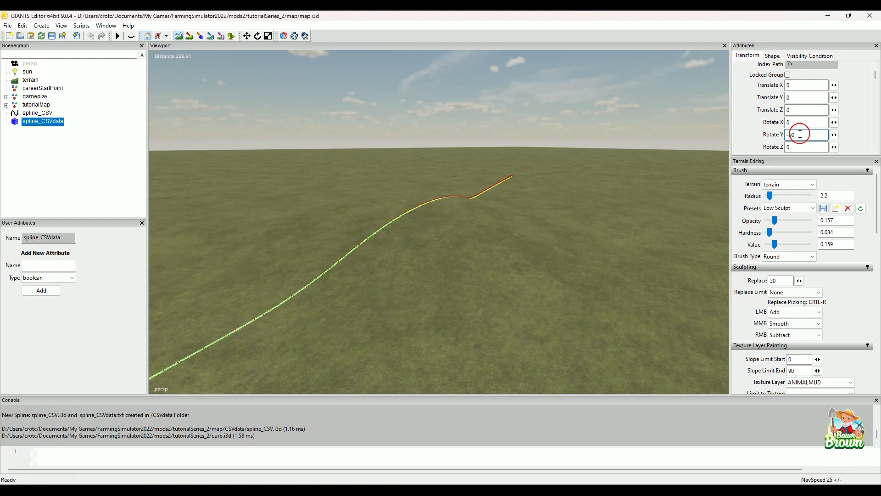
# - Examine from several angles how the rotated curb mesh follows the spline over the terrain, and deselect it
pyautogui.click(439, 260)
pyautogui.keyDown('alt'); pyautogui.moveTo(450, 269); pyautogui.dragTo(477, 252); pyautogui.keyUp('alt')
pyautogui.keyDown('alt'); pyautogui.moveTo(478, 252); pyautogui.dragTo(489, 246, button='middle'); pyautogui.keyUp('alt')
pyautogui.click(445, 285)
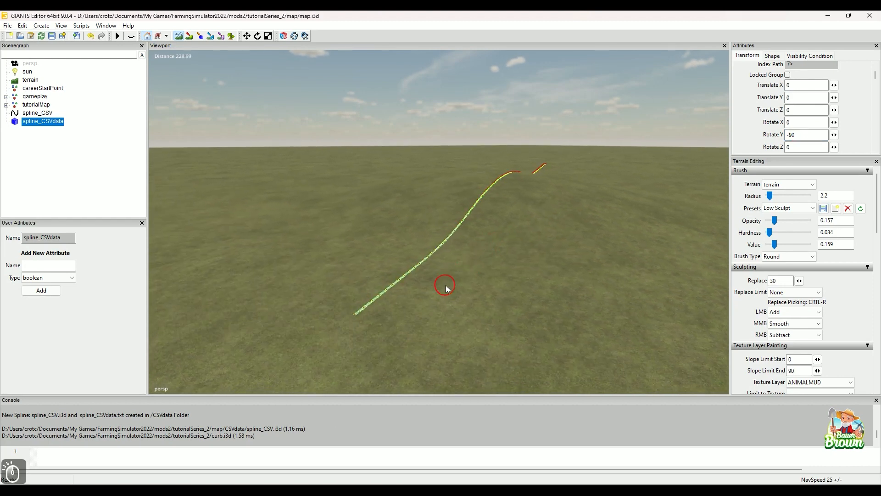
pyautogui.keyDown('alt'); pyautogui.moveTo(407, 311); pyautogui.dragTo(418, 280); pyautogui.keyUp('alt')
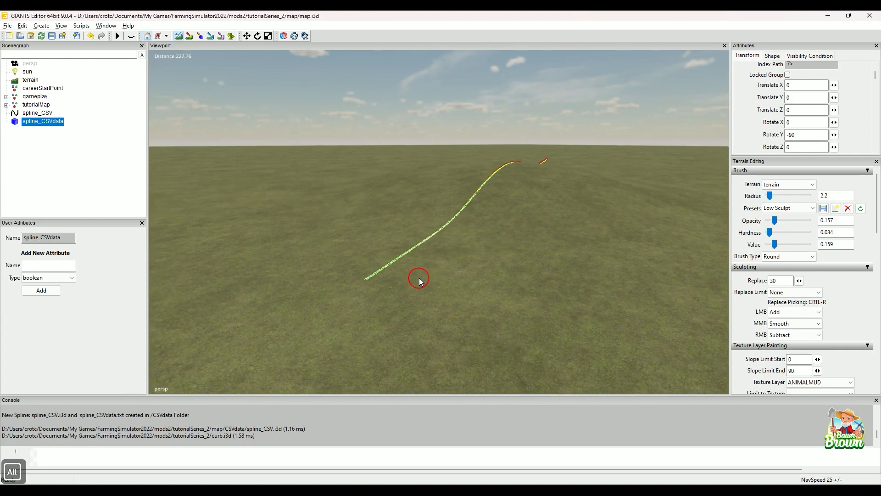
pyautogui.keyDown('alt'); pyautogui.moveTo(383, 300); pyautogui.dragTo(415, 280, button='right'); pyautogui.keyUp('alt')
pyautogui.click(474, 298)
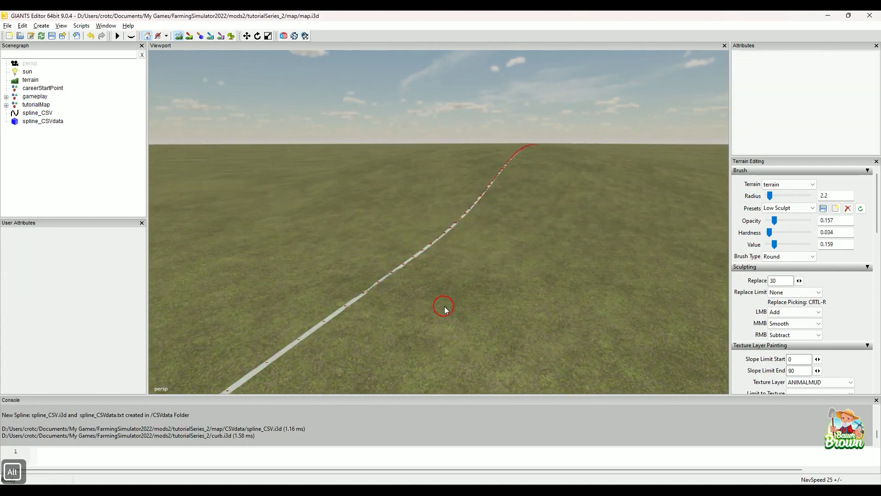
# - Raise the spline_CSVdata curb mesh above the terrain by setting its Translate Y to 0.171
pyautogui.keyDown('alt'); pyautogui.moveTo(444, 309); pyautogui.dragTo(451, 298, button='middle'); pyautogui.keyUp('alt')
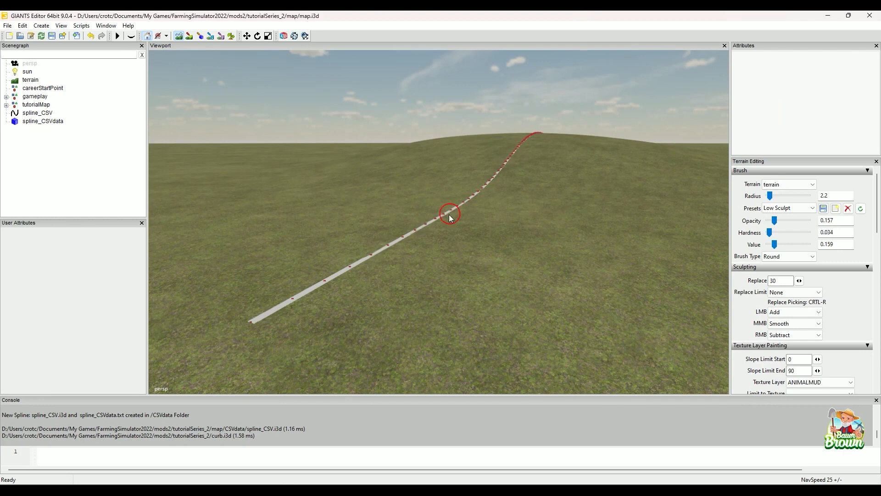
pyautogui.click(24, 122)
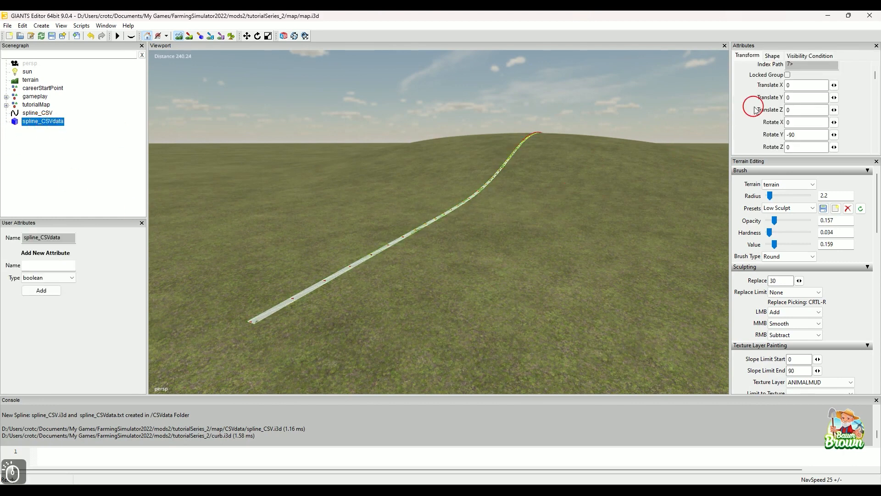
pyautogui.click(801, 97)
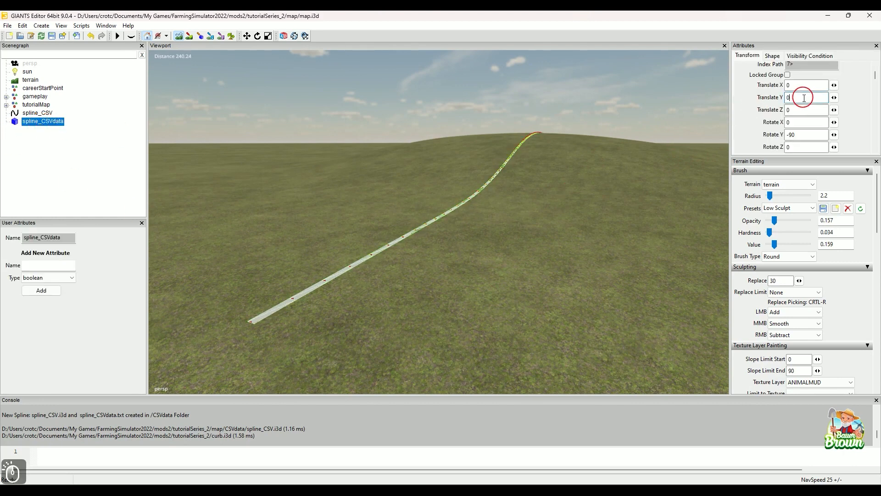
pyautogui.click(834, 98)
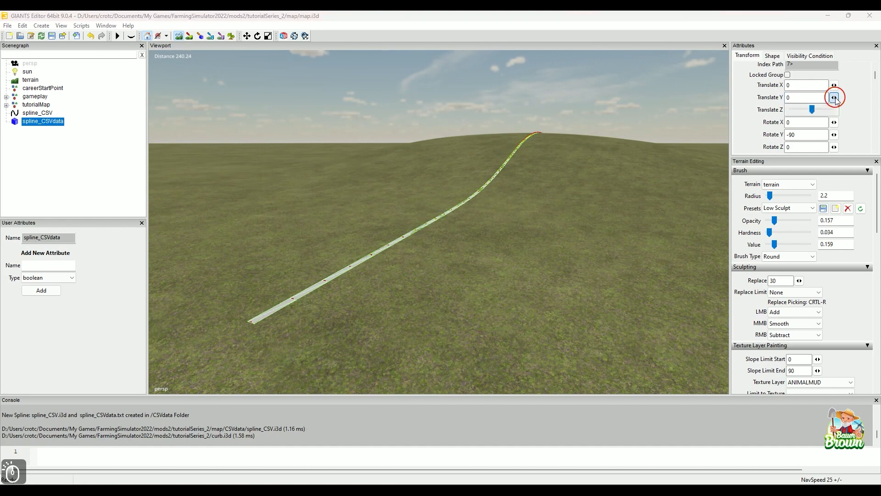
pyautogui.click(835, 97)
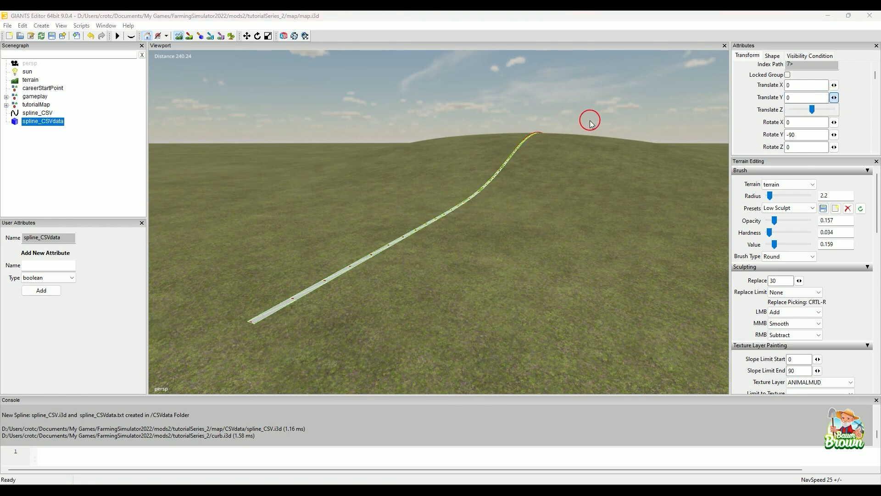
pyautogui.press('Right')
pyautogui.press('Right')
pyautogui.press('Right')
pyautogui.press('Right')
pyautogui.press('Right')
pyautogui.press('Right')
pyautogui.press('Right')
pyautogui.press('Right')
pyautogui.press('Right')
pyautogui.press('Right')
pyautogui.press('Right')
pyautogui.press('Right')
pyautogui.press('Right')
pyautogui.press('Right')
pyautogui.press('Right')
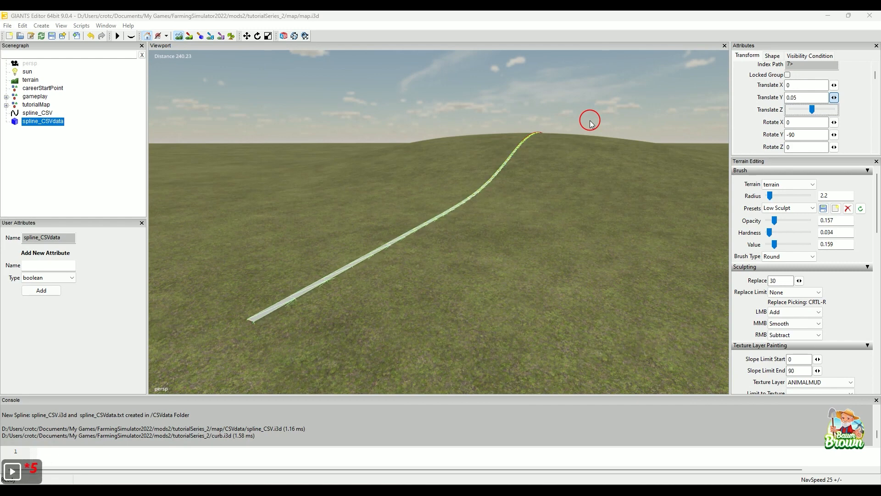
pyautogui.press('Right')
pyautogui.press('Right')
pyautogui.press('Right')
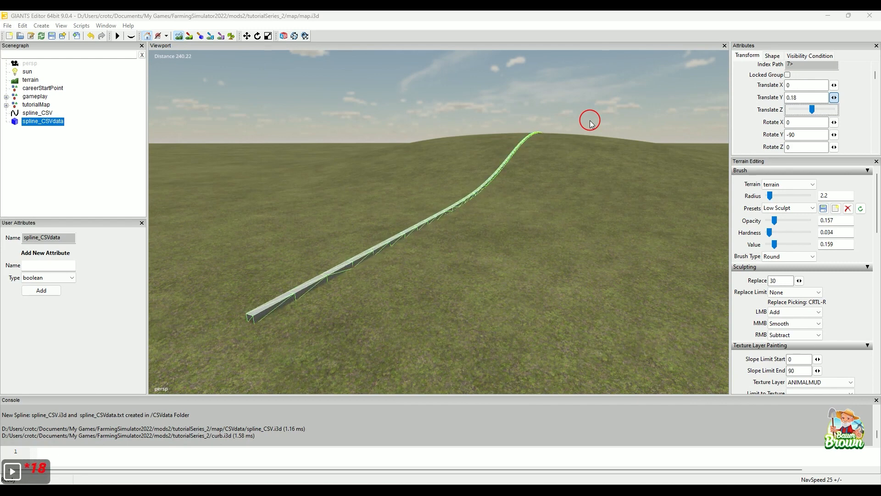
pyautogui.press('Right')
pyautogui.press('Right')
pyautogui.press('Right')
pyautogui.press('Right')
pyautogui.press('Left')
pyautogui.press('Left')
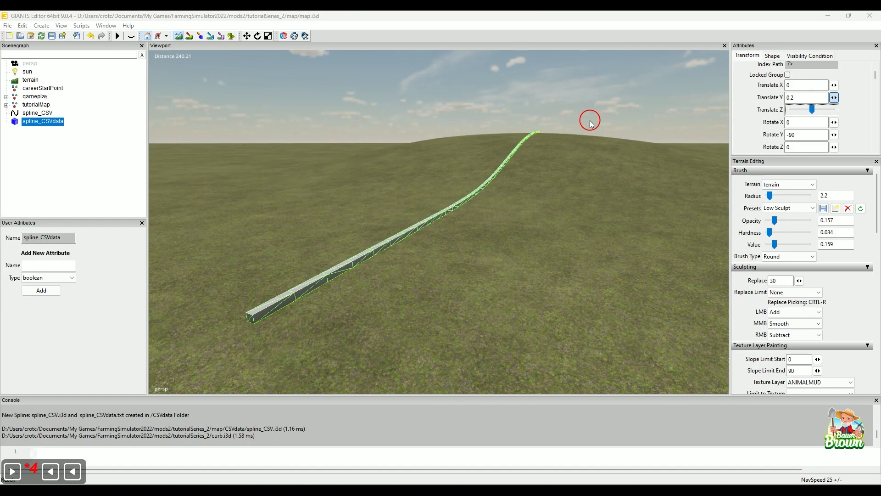
pyautogui.press('Left')
pyautogui.press('Left')
pyautogui.press('Left')
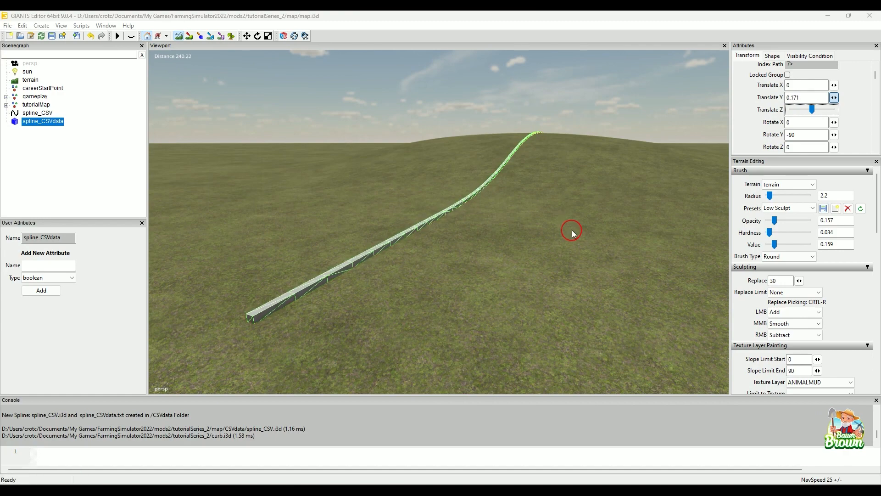
# - Deselect the raised curb mesh and examine from several angles how it follows the terrain along its whole length
pyautogui.keyDown('alt'); pyautogui.click(555, 259); pyautogui.keyUp('alt')
pyautogui.keyDown('alt'); pyautogui.moveTo(458, 283); pyautogui.dragTo(506, 281); pyautogui.keyUp('alt')
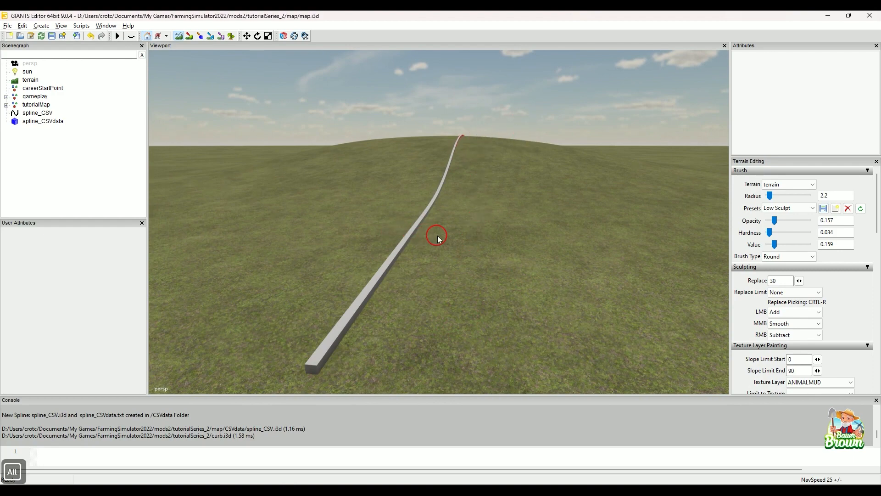
pyautogui.keyDown('alt'); pyautogui.moveTo(439, 236); pyautogui.dragTo(393, 320); pyautogui.keyUp('alt')
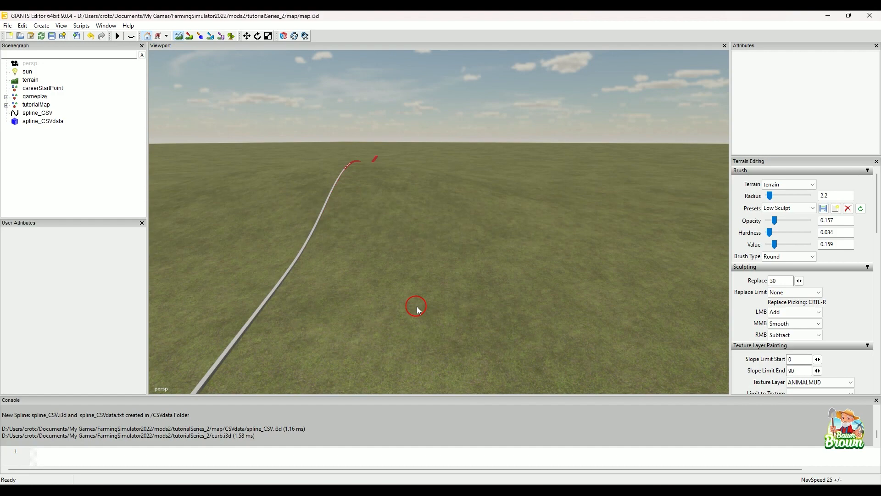
pyautogui.keyDown('alt'); pyautogui.moveTo(447, 230); pyautogui.dragTo(372, 274); pyautogui.keyUp('alt')
pyautogui.keyDown('alt'); pyautogui.moveTo(371, 275); pyautogui.dragTo(425, 281, button='right'); pyautogui.keyUp('alt')
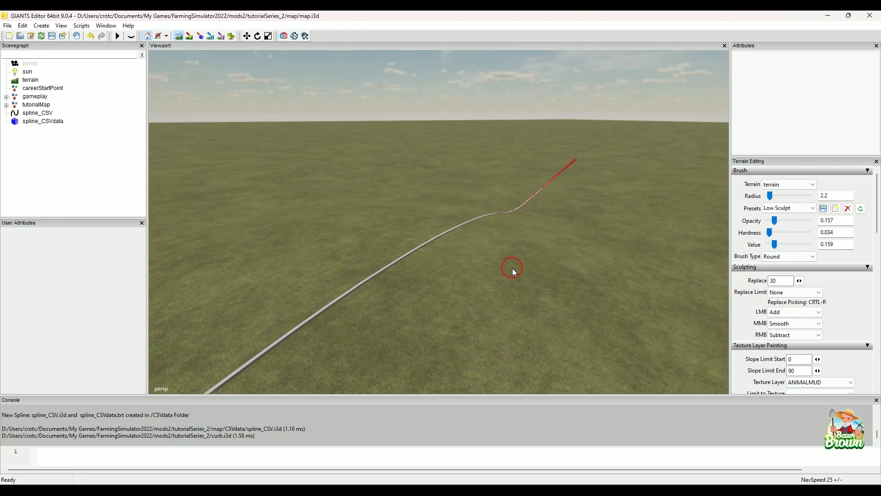
pyautogui.keyDown('alt'); pyautogui.moveTo(522, 269); pyautogui.dragTo(518, 279, button='middle'); pyautogui.keyUp('alt')
pyautogui.keyDown('alt'); pyautogui.moveTo(517, 280); pyautogui.dragTo(502, 271); pyautogui.keyUp('alt')
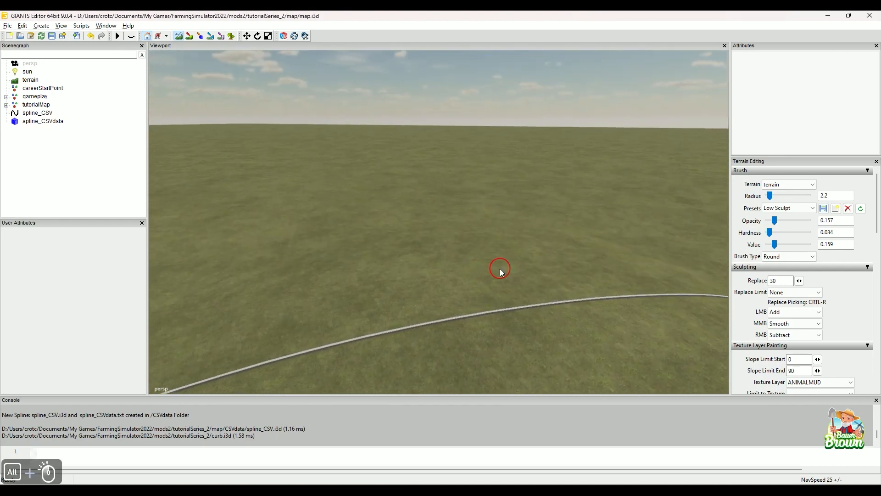
pyautogui.keyDown('alt'); pyautogui.moveTo(501, 271); pyautogui.dragTo(528, 274, button='middle'); pyautogui.keyUp('alt')
pyautogui.keyDown('alt'); pyautogui.moveTo(529, 276); pyautogui.dragTo(507, 277); pyautogui.keyUp('alt')
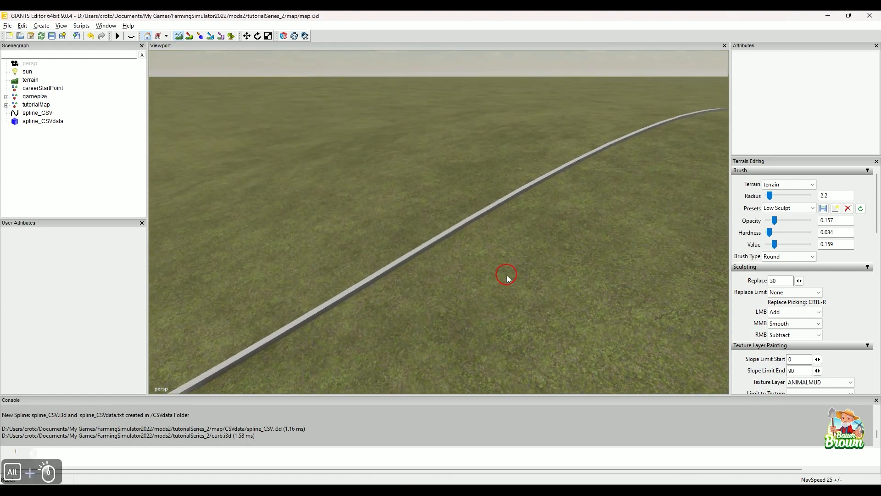
pyautogui.keyDown('alt'); pyautogui.moveTo(455, 281); pyautogui.dragTo(475, 274); pyautogui.keyUp('alt')
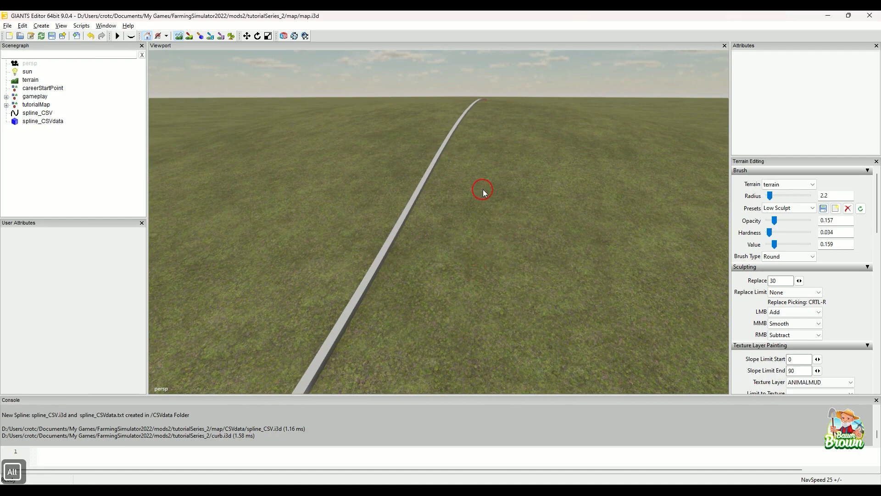
pyautogui.keyDown('alt'); pyautogui.moveTo(484, 191); pyautogui.dragTo(351, 249); pyautogui.keyUp('alt')
pyautogui.scroll(3, 392, 255)
pyautogui.keyDown('alt'); pyautogui.moveTo(409, 255); pyautogui.dragTo(427, 255); pyautogui.keyUp('alt')
pyautogui.keyDown('alt'); pyautogui.moveTo(427, 256); pyautogui.dragTo(327, 242, button='right'); pyautogui.keyUp('alt')
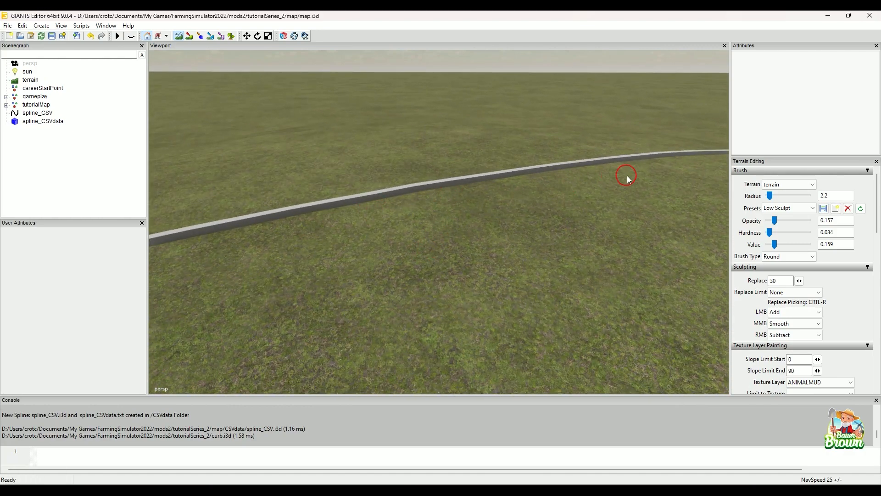
pyautogui.keyDown('alt'); pyautogui.moveTo(628, 178); pyautogui.dragTo(488, 200, button='right'); pyautogui.keyUp('alt')
pyautogui.moveTo(488, 200)
pyautogui.keyDown('alt'); pyautogui.mouseDown()
pyautogui.moveTo(488, 228)
pyautogui.moveTo(473, 222)
pyautogui.mouseUp(); pyautogui.keyUp('alt')
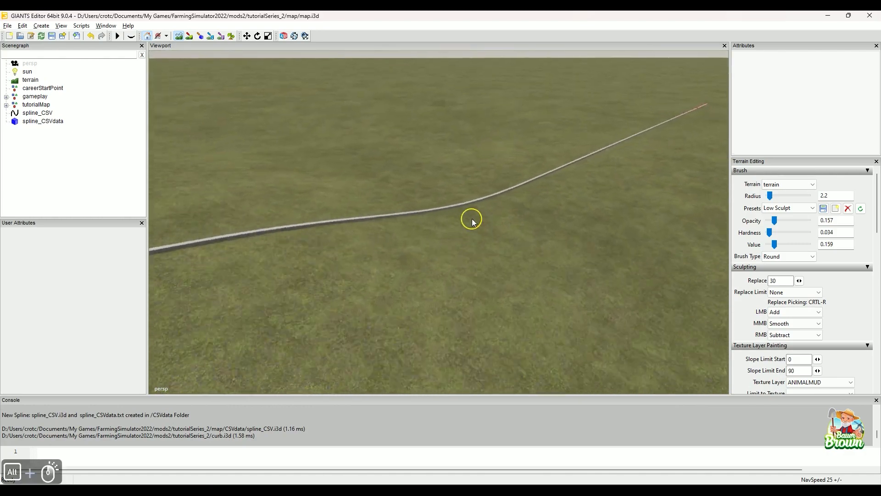
pyautogui.keyDown('alt'); pyautogui.moveTo(473, 222); pyautogui.dragTo(449, 230, button='right'); pyautogui.keyUp('alt')
pyautogui.keyDown('alt'); pyautogui.moveTo(449, 230); pyautogui.dragTo(456, 220); pyautogui.keyUp('alt')
pyautogui.keyDown('alt'); pyautogui.moveTo(456, 220); pyautogui.dragTo(496, 211, button='right'); pyautogui.keyUp('alt')
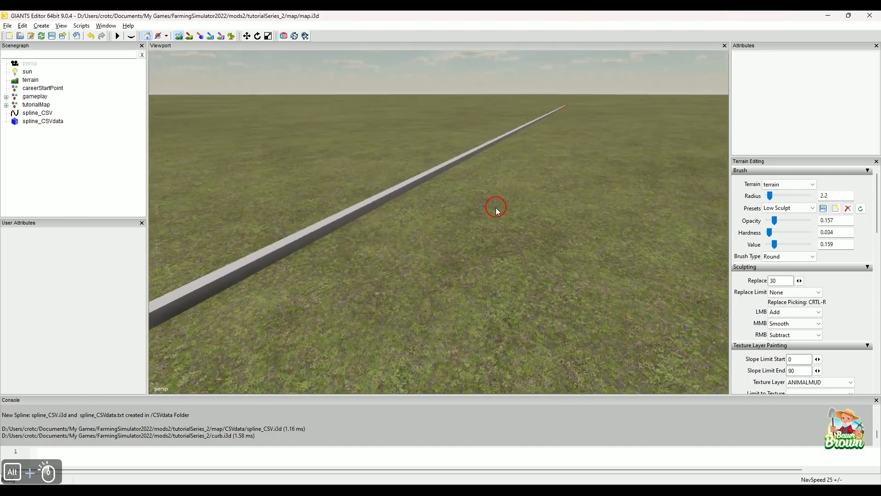
pyautogui.keyDown('alt'); pyautogui.moveTo(496, 210); pyautogui.dragTo(490, 218); pyautogui.keyUp('alt')
pyautogui.keyDown('alt'); pyautogui.moveTo(490, 219); pyautogui.dragTo(502, 214, button='right'); pyautogui.keyUp('alt')
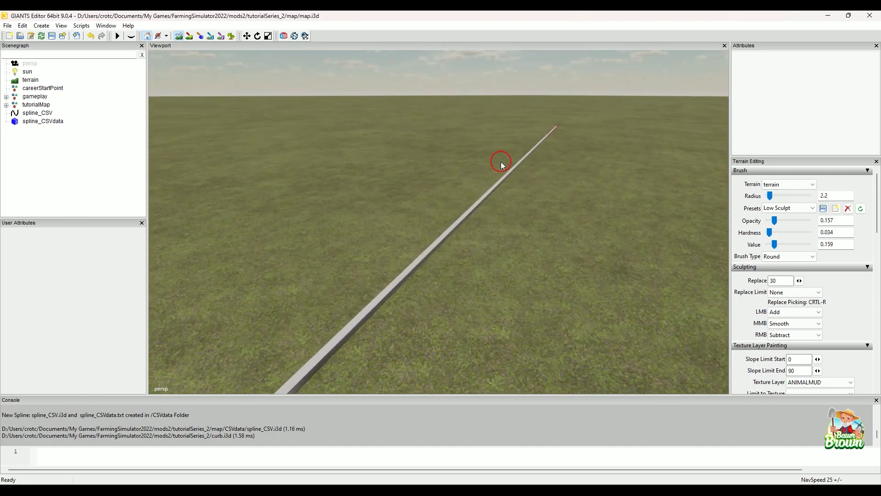
pyautogui.moveTo(500, 201)
pyautogui.keyDown('alt'); pyautogui.mouseDown()
pyautogui.moveTo(478, 204)
pyautogui.moveTo(506, 202)
pyautogui.mouseUp(); pyautogui.keyUp('alt')
pyautogui.keyDown('alt'); pyautogui.moveTo(506, 202); pyautogui.dragTo(440, 204, button='right'); pyautogui.keyUp('alt')
pyautogui.keyDown('alt'); pyautogui.moveTo(441, 205); pyautogui.dragTo(473, 218); pyautogui.keyUp('alt')
pyautogui.keyDown('alt'); pyautogui.moveTo(473, 218); pyautogui.dragTo(431, 203, button='right'); pyautogui.keyUp('alt')
pyautogui.keyDown('alt'); pyautogui.moveTo(433, 206); pyautogui.dragTo(409, 214); pyautogui.keyUp('alt')
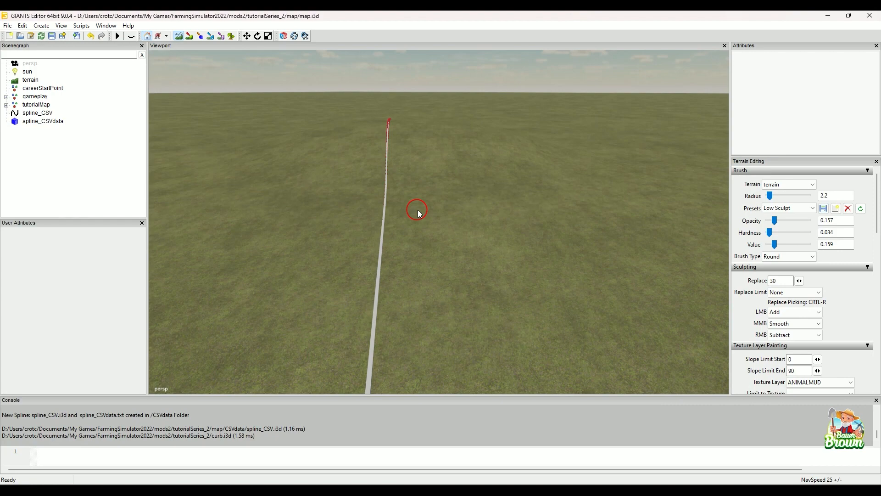
pyautogui.keyDown('alt'); pyautogui.moveTo(363, 217); pyautogui.dragTo(465, 253); pyautogui.keyUp('alt')
pyautogui.scroll(2, 393, 252)
pyautogui.keyDown('alt'); pyautogui.moveTo(393, 253); pyautogui.dragTo(389, 247); pyautogui.keyUp('alt')
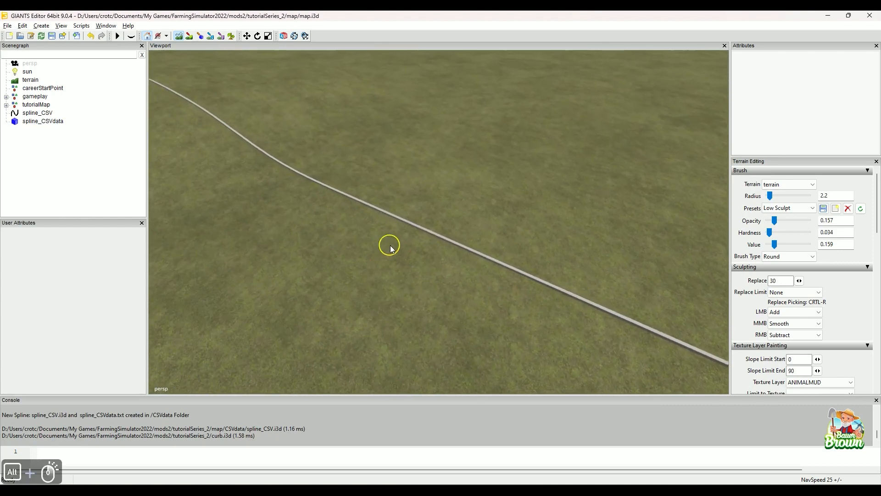
pyautogui.scroll(4, 412, 218)
pyautogui.keyDown('alt'); pyautogui.moveTo(412, 218); pyautogui.dragTo(348, 197); pyautogui.keyUp('alt')
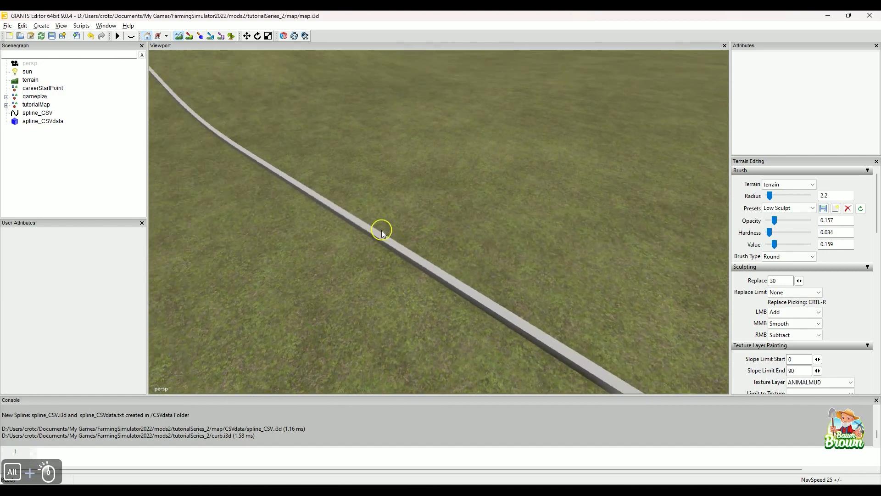
pyautogui.moveTo(348, 197)
pyautogui.keyDown('alt'); pyautogui.mouseDown(button='right')
pyautogui.moveTo(372, 217)
pyautogui.moveTo(349, 203)
pyautogui.mouseUp(button='right'); pyautogui.keyUp('alt')
pyautogui.keyDown('alt'); pyautogui.moveTo(348, 204); pyautogui.dragTo(393, 231, button='middle'); pyautogui.keyUp('alt')
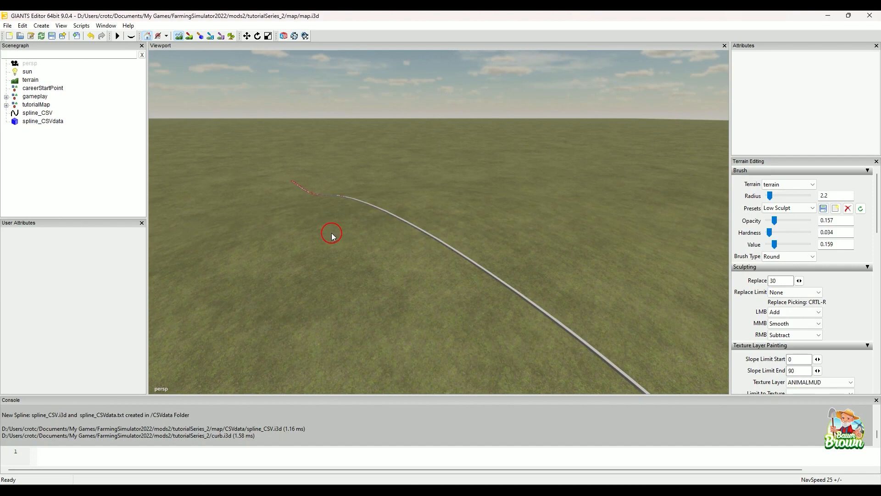
pyautogui.keyDown('alt'); pyautogui.moveTo(351, 234); pyautogui.dragTo(531, 275); pyautogui.keyUp('alt')
pyautogui.keyDown('alt'); pyautogui.moveTo(531, 275); pyautogui.dragTo(579, 259, button='middle'); pyautogui.keyUp('alt')
pyautogui.keyDown('alt'); pyautogui.moveTo(579, 258); pyautogui.dragTo(529, 260); pyautogui.keyUp('alt')
pyautogui.keyDown('alt'); pyautogui.moveTo(529, 261); pyautogui.dragTo(547, 246, button='right'); pyautogui.keyUp('alt')
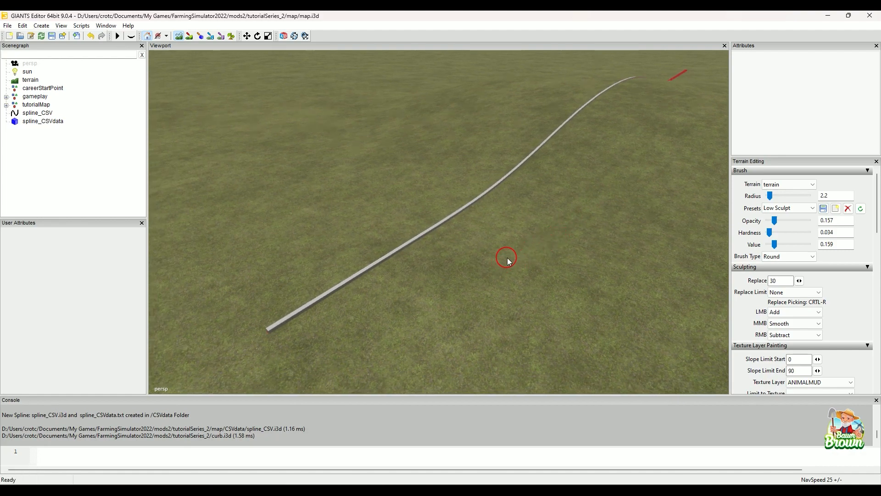
pyautogui.keyDown('alt'); pyautogui.moveTo(516, 235); pyautogui.dragTo(494, 250, button='middle'); pyautogui.keyUp('alt')
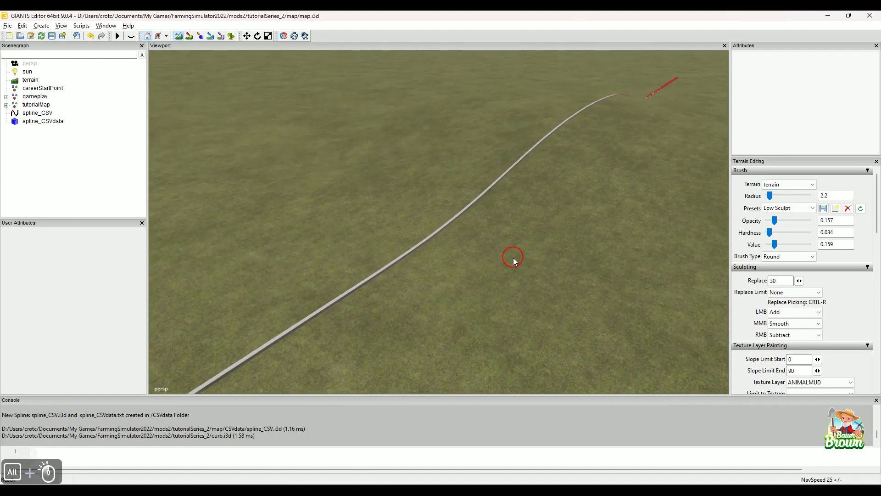
pyautogui.moveTo(514, 260)
pyautogui.keyDown('alt'); pyautogui.mouseDown()
pyautogui.moveTo(496, 254)
pyautogui.moveTo(504, 253)
pyautogui.mouseUp(); pyautogui.keyUp('alt')
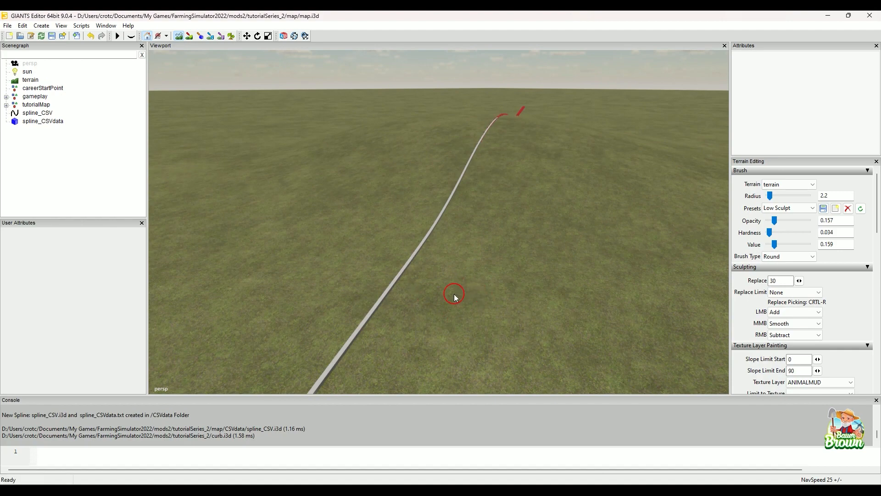
pyautogui.keyDown('alt'); pyautogui.moveTo(455, 298); pyautogui.dragTo(443, 319); pyautogui.keyUp('alt')
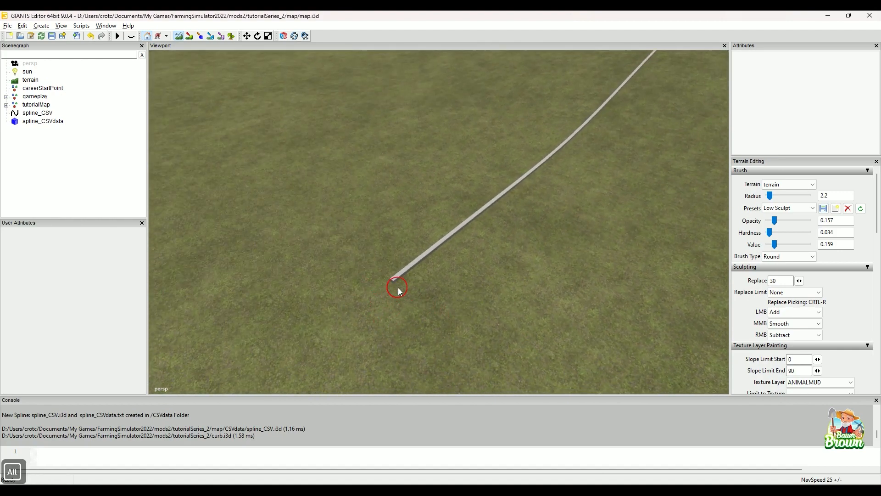
pyautogui.keyDown('alt'); pyautogui.moveTo(398, 290); pyautogui.dragTo(430, 256); pyautogui.keyUp('alt')
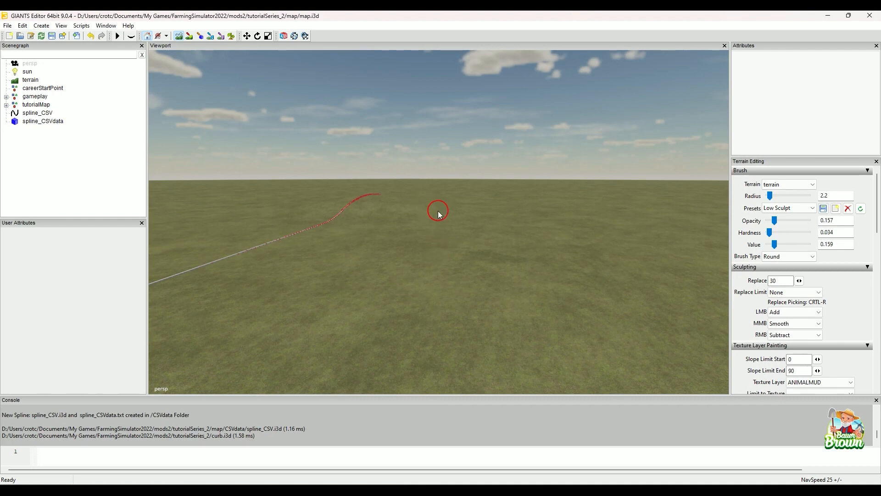
pyautogui.keyDown('alt'); pyautogui.moveTo(440, 212); pyautogui.dragTo(393, 323, button='middle'); pyautogui.keyUp('alt')
pyautogui.moveTo(393, 323)
pyautogui.keyDown('alt'); pyautogui.mouseDown()
pyautogui.moveTo(370, 299)
pyautogui.moveTo(482, 305)
pyautogui.moveTo(381, 326)
pyautogui.mouseUp(); pyautogui.keyUp('alt')
pyautogui.keyDown('alt'); pyautogui.moveTo(382, 323); pyautogui.dragTo(359, 304, button='right'); pyautogui.keyUp('alt')
pyautogui.keyDown('alt'); pyautogui.moveTo(359, 305); pyautogui.dragTo(565, 321); pyautogui.keyUp('alt')
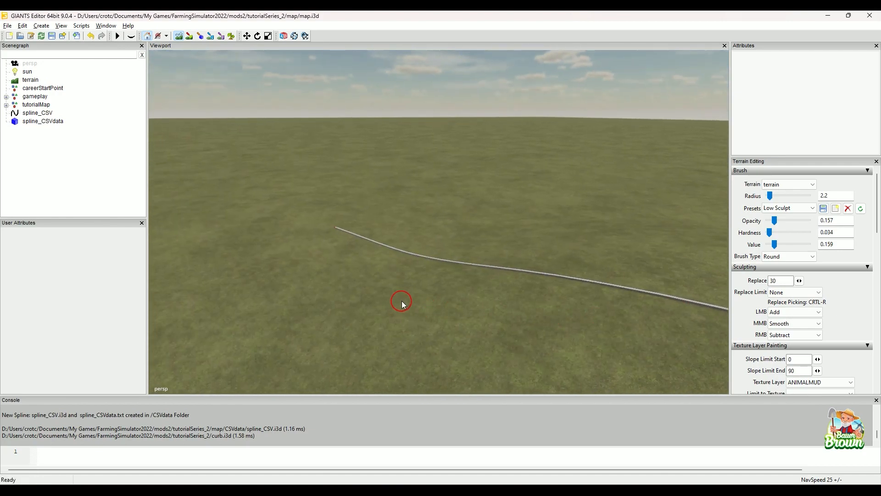
pyautogui.keyDown('alt'); pyautogui.moveTo(401, 301); pyautogui.dragTo(556, 293); pyautogui.keyUp('alt')
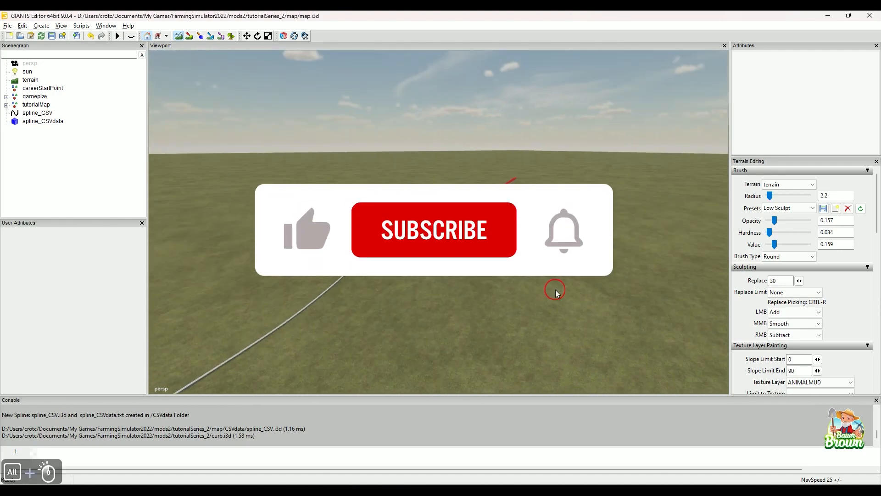